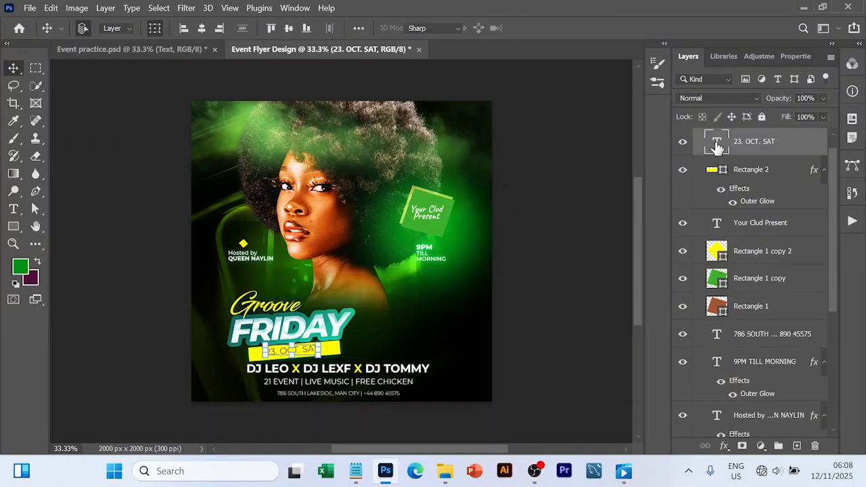
- Examine the layers behind the flyer's date strip, DJ line-up, event details, address, host text and club badge
left_click(718, 169)
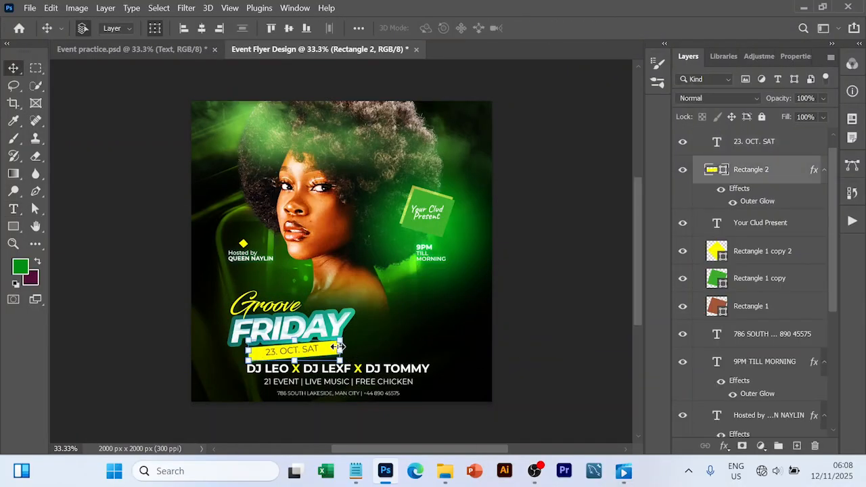
key("ctrl+t")
key("Return")
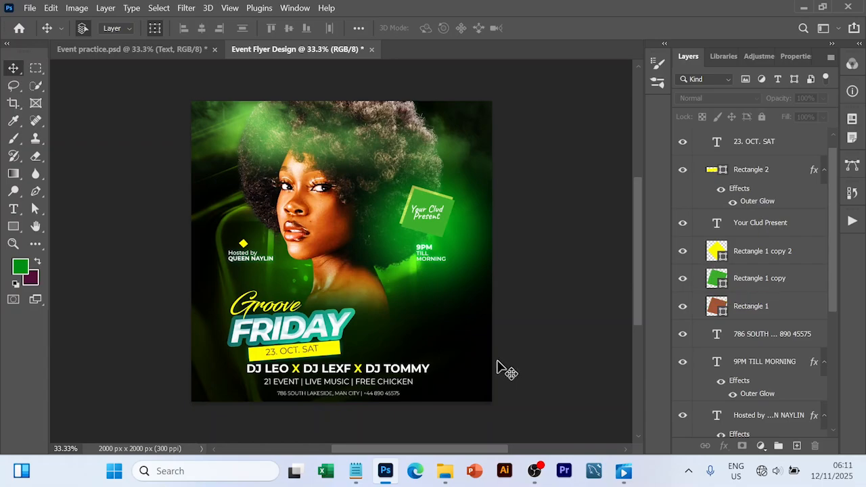
left_click(338, 369)
left_click(338, 381)
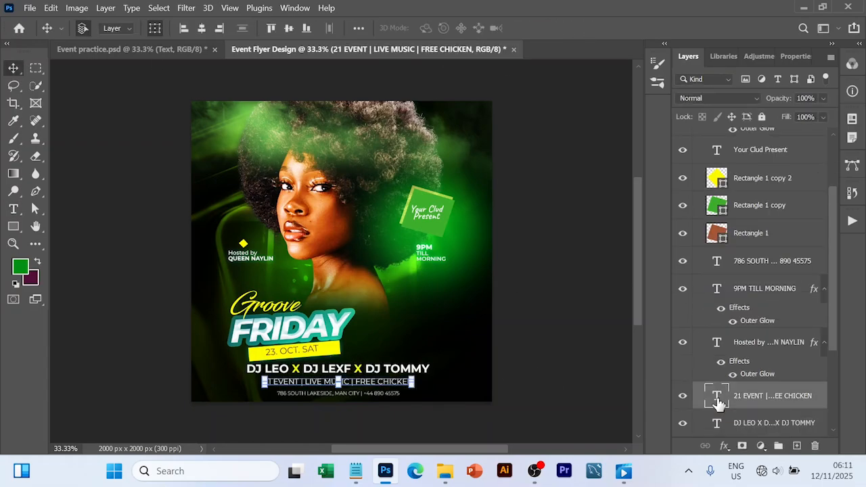
left_click(366, 401)
left_click(363, 396)
double_click(251, 257)
left_click(428, 213)
left_click(450, 228)
left_click(436, 226)
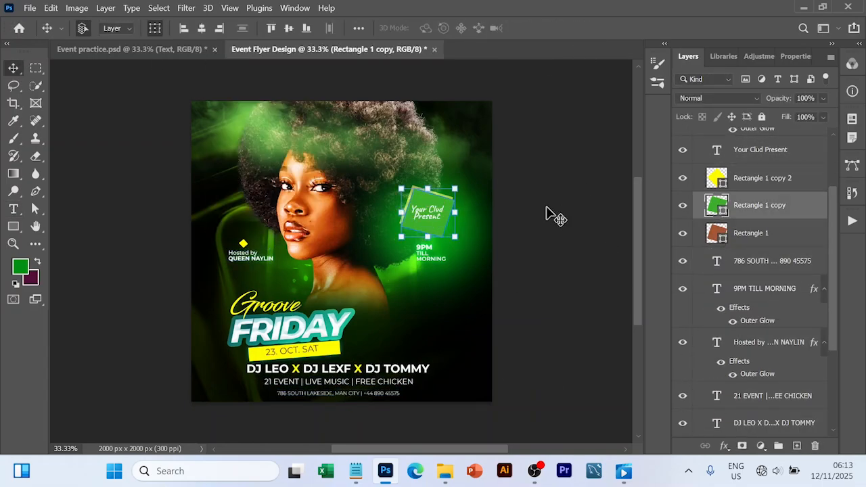
- Try hiding the club badge's three rectangles and drawing a single replacement rectangle behind its text, rotated about 20.8°
left_click_drag(682, 178, 683, 233)
key("u")
left_click_drag(444, 211, 510, 205)
key("Escape")
key("v")
mouse_move(410, 205)
left_mouse_down()
mouse_move(448, 232)
mouse_move(442, 243)
left_mouse_up()
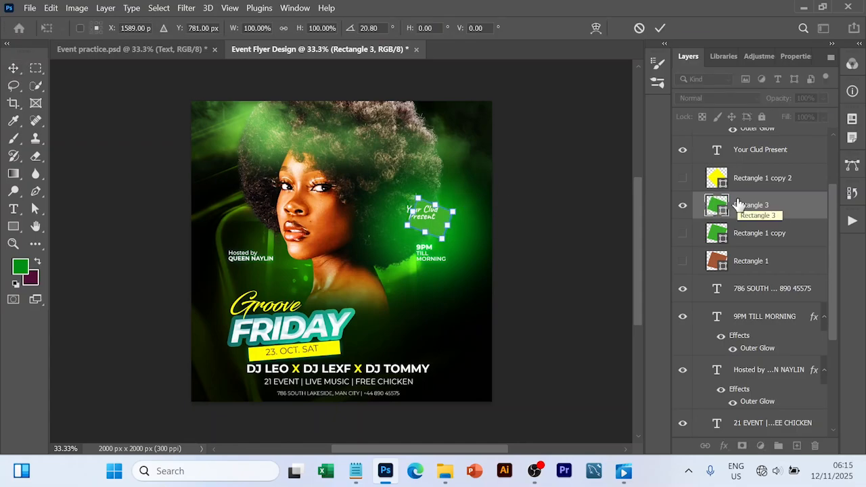
- Try filling the replacement badge rectangle with colour a55353 and giving it the Difference blend mode
double_click(717, 205)
type("a55353")
key("Return")
left_click(718, 98)
left_click(686, 348)
- Undo the replacement badge rectangle with its colouring and restore the three original badge rectangles
key("ctrl+z")
key("ctrl+z")
key("ctrl+z")
key("ctrl+z")
key("ctrl+z")
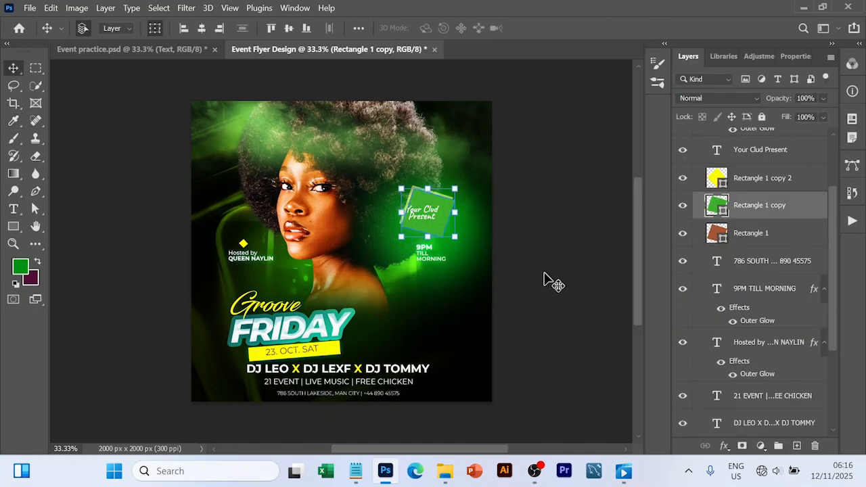
- Hide the styled FRIDAY title and add new FRIDAY text in Montserrat ExtraBold Italic at 48 pt, tilted slightly upward
left_click(253, 235)
double_click(291, 328)
left_click(683, 371)
left_click(252, 341)
type("FRIDAY")
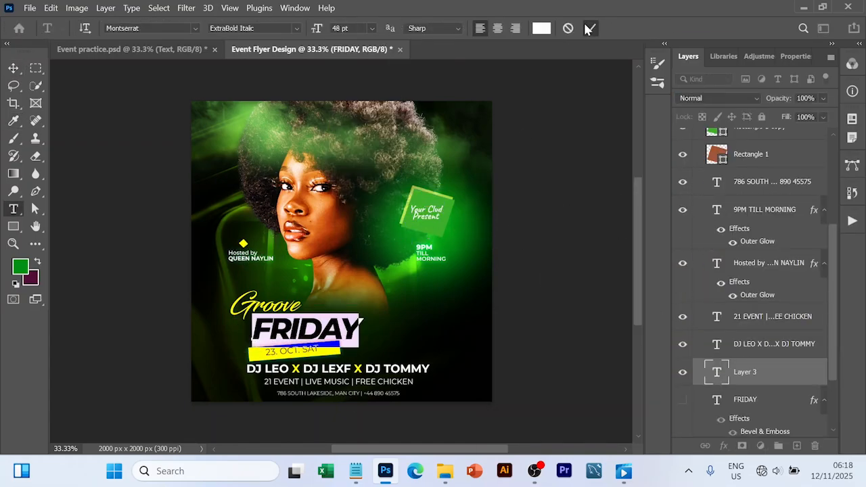
left_click(588, 28)
key("ctrl+t")
left_click_drag(362, 331, 362, 324)
left_click(661, 29)
- Style the FRIDAY text with an Inner Bevel of 63% depth and 38 px size, plus a Stroke and an Outer Glow
double_click(784, 372)
left_click(382, 151)
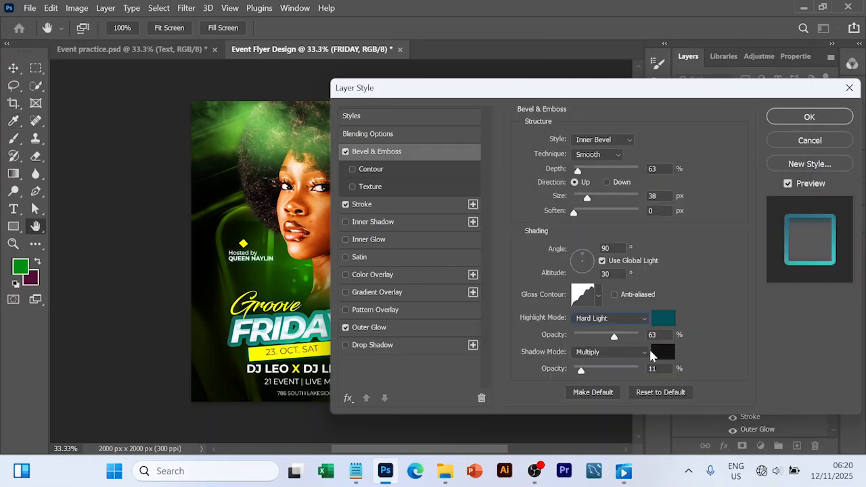
left_click(368, 203)
left_click(609, 168)
left_click(594, 245)
left_click(369, 326)
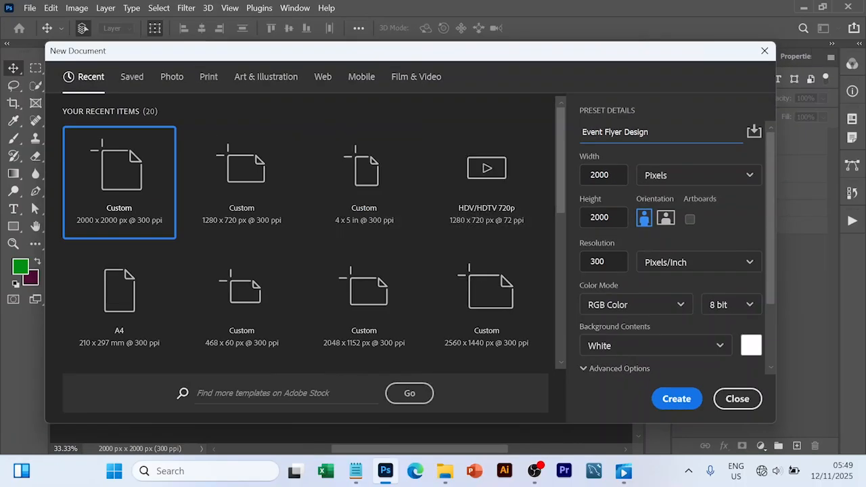
- Create a 2000 x 2000 px document named Event Flyer Design at 300 pixels/inch in RGB Color with a white background
key("ctrl+a")
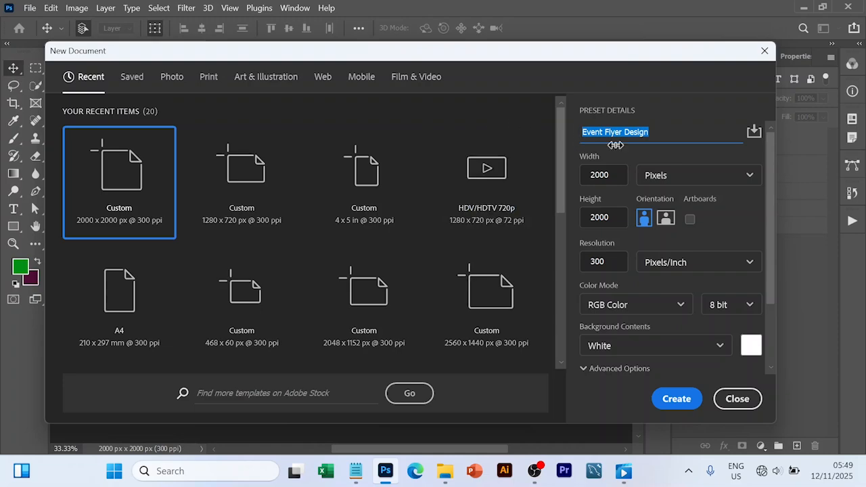
left_click(609, 175)
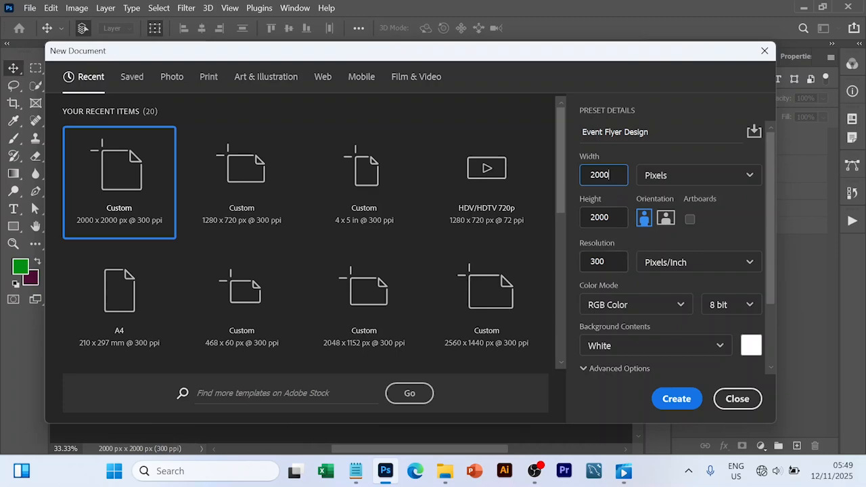
left_click(677, 398)
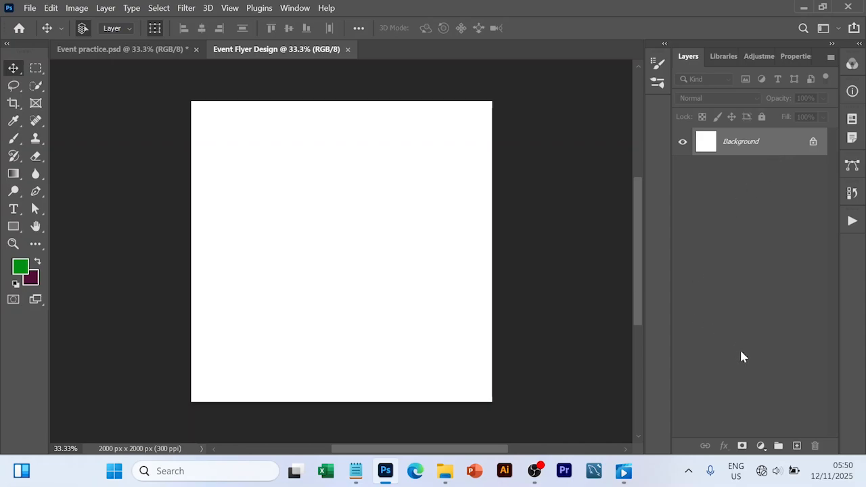
- Add a Solid Color fill layer with the green hex value 00711b
left_click(760, 446)
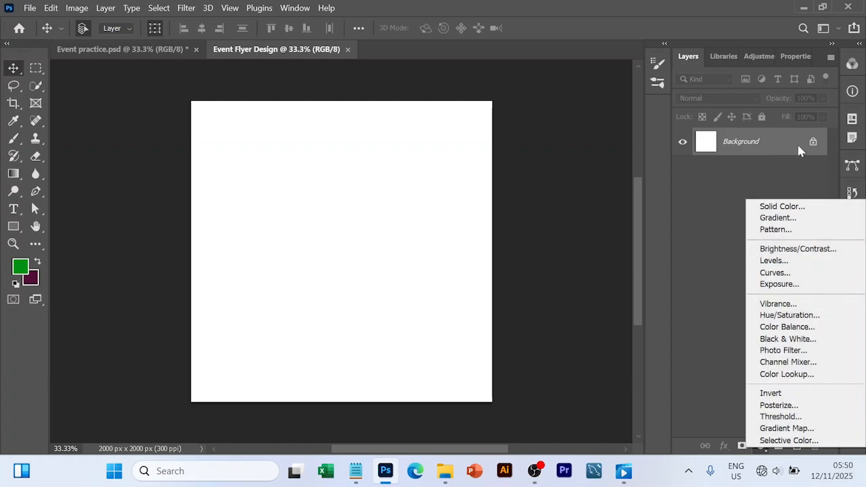
left_click(783, 206)
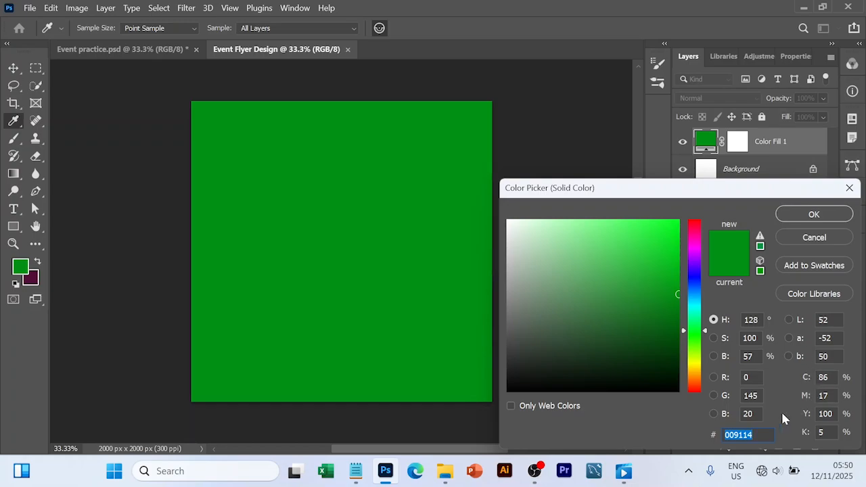
left_click(753, 435)
key("BackSpace")
key("BackSpace")
key("BackSpace")
key("BackSpace")
key("BackSpace")
key("BackSpace")
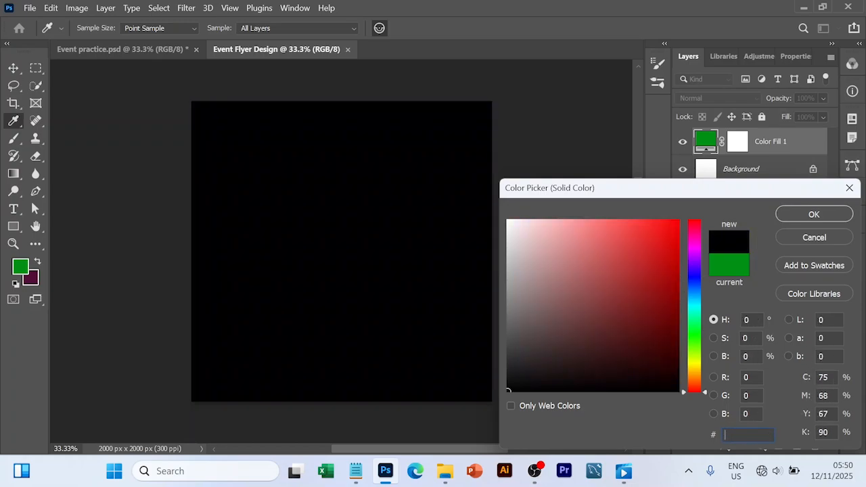
type("00711")
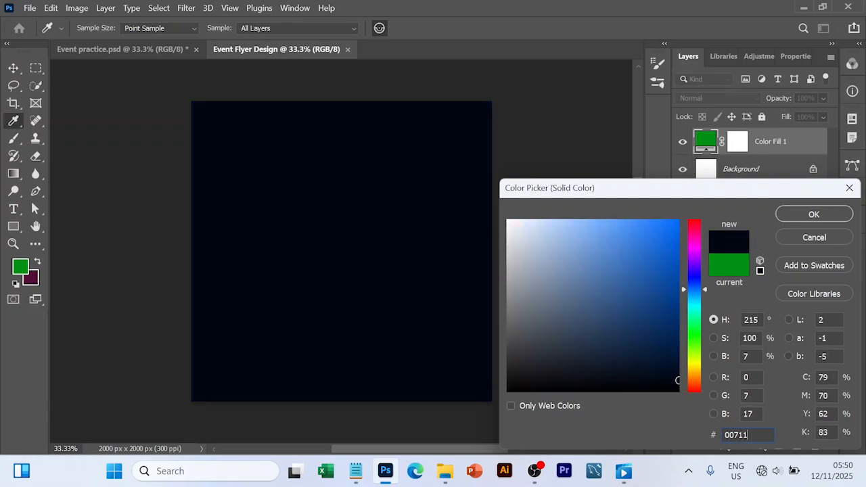
type("b")
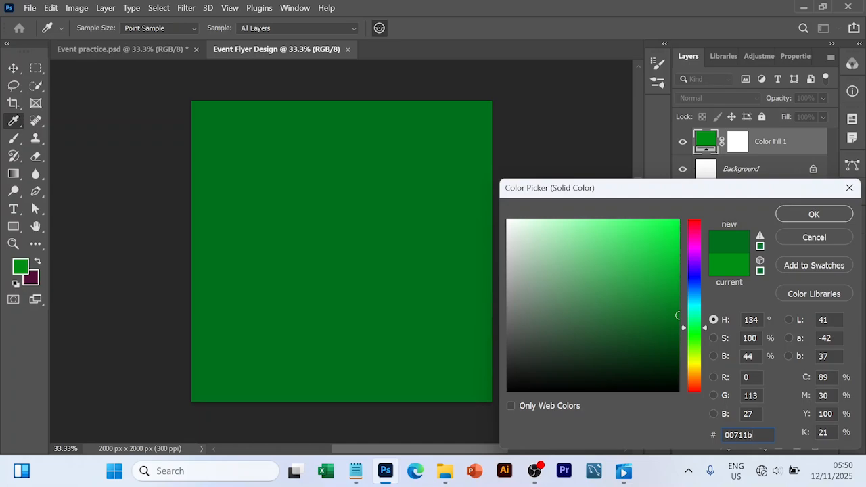
left_click(817, 212)
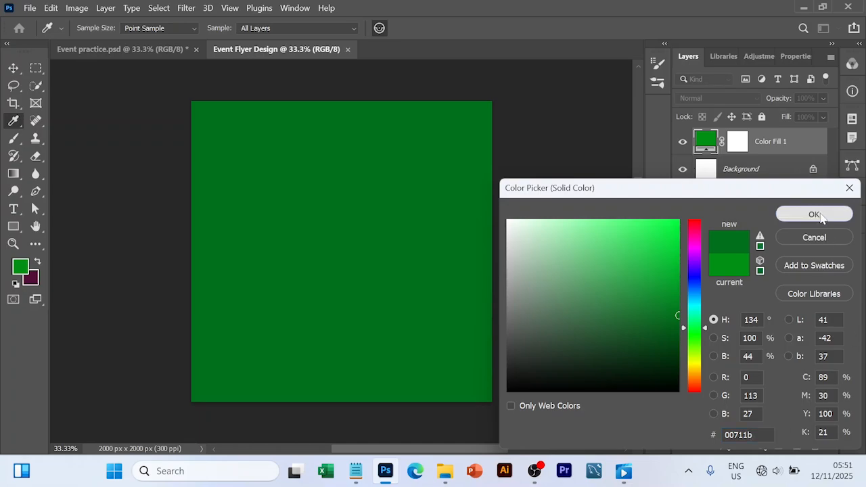
- Unlock the white Background layer and delete it
left_click(763, 174)
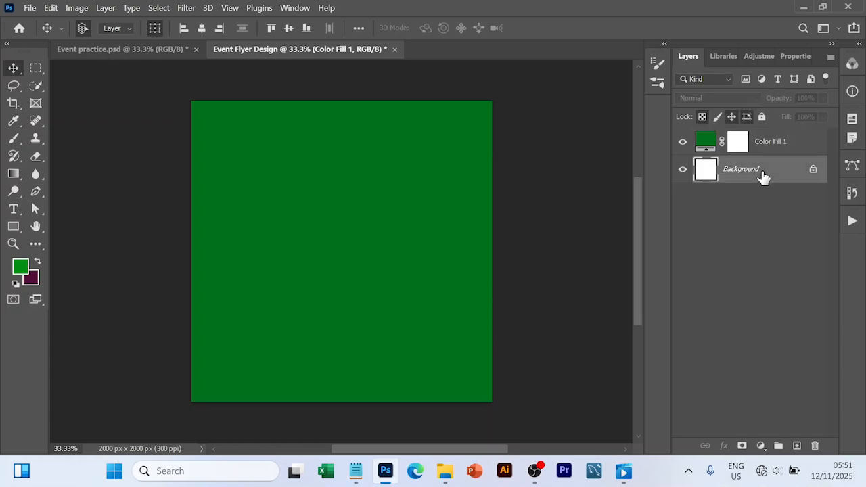
left_click(814, 170)
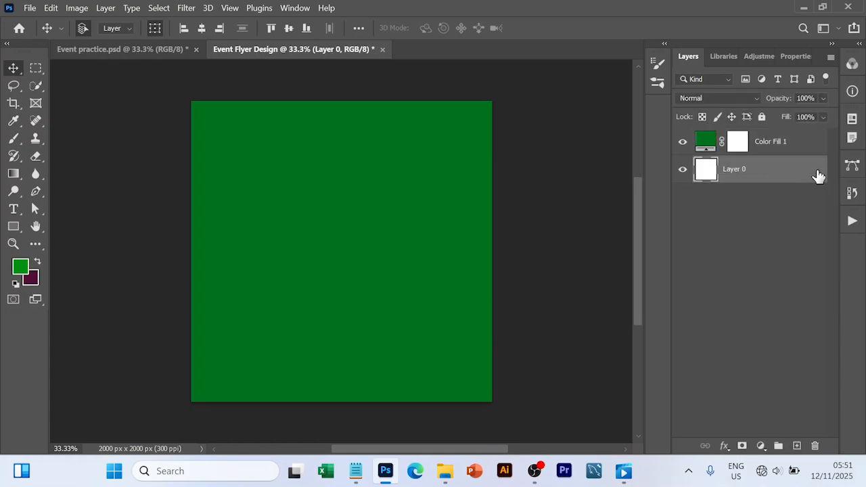
key("Delete")
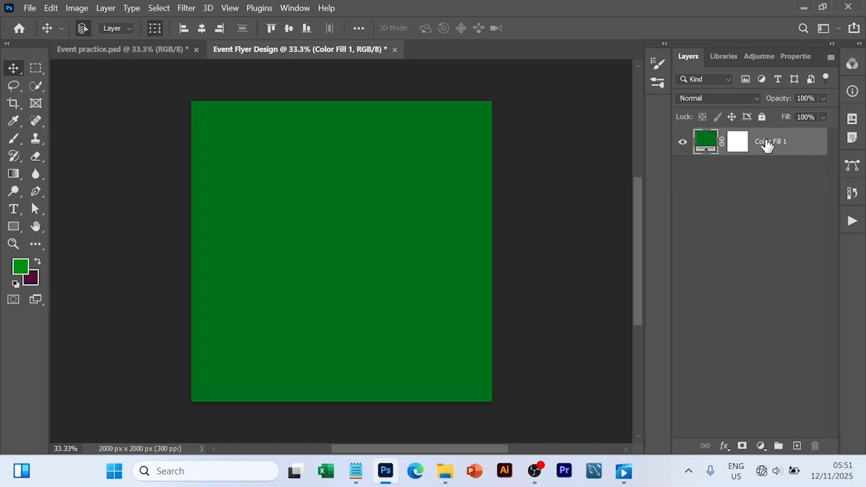
- Place image 1 from the Event flyer resourses folder and scale it to about 67.62% to cover the canvas
left_click(446, 477)
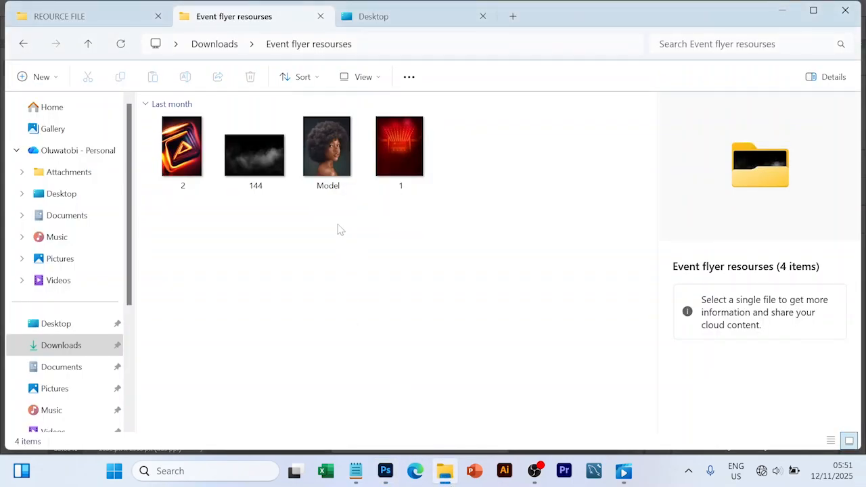
left_click_drag(401, 150, 367, 267)
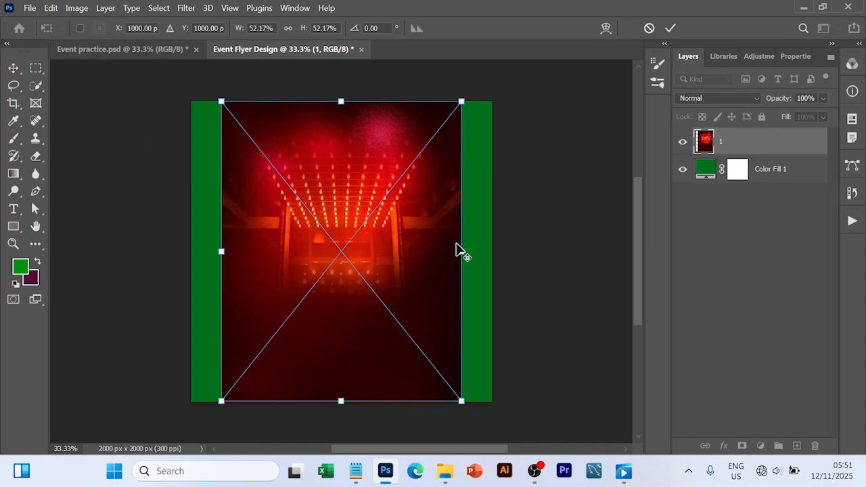
left_click_drag(466, 251, 497, 259)
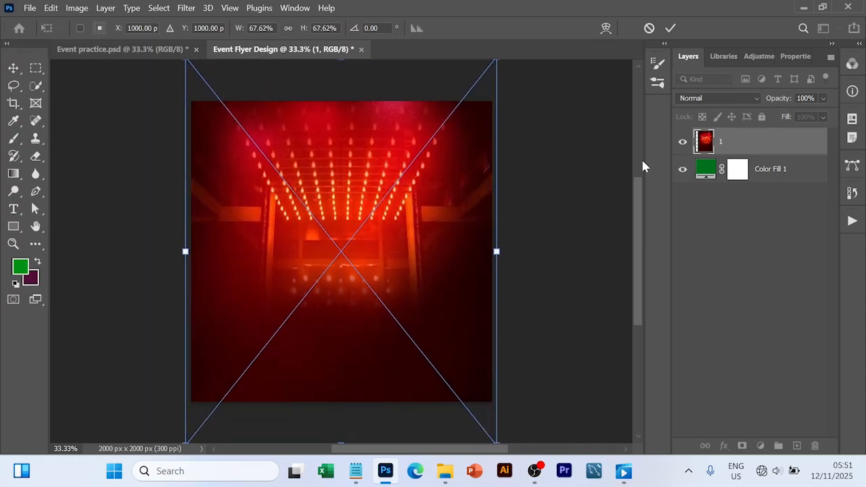
left_click(670, 27)
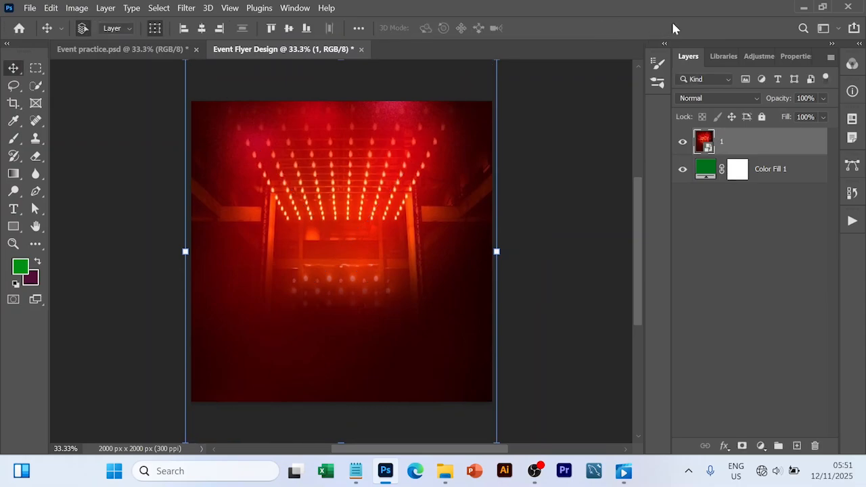
- Apply a Surface Blur with a 21-pixel radius and a threshold of 15 levels to the red stage image
left_click(186, 8)
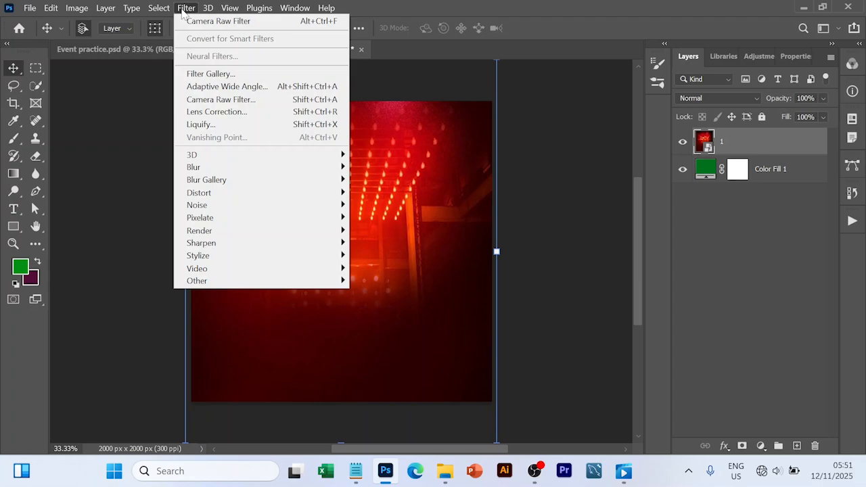
mouse_move(214, 171)
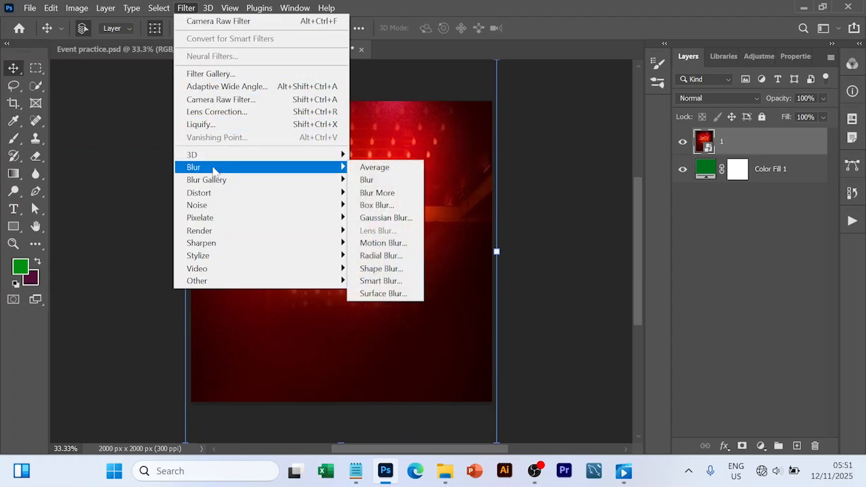
left_click(383, 294)
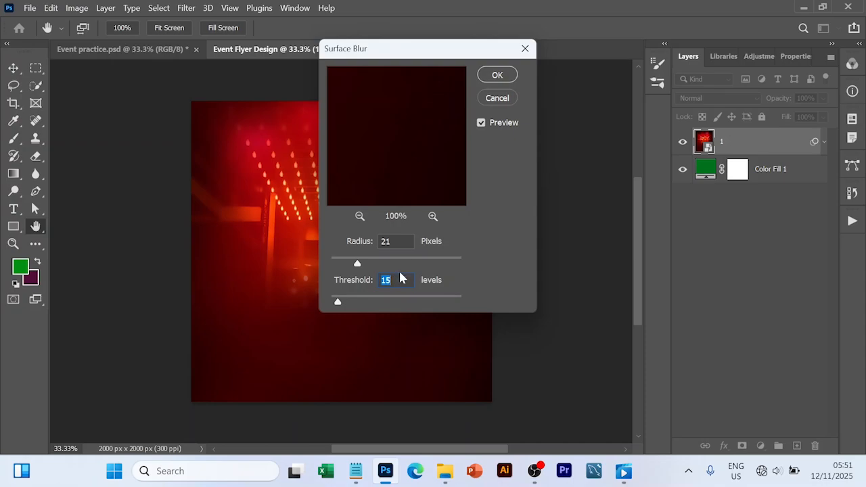
left_click(506, 78)
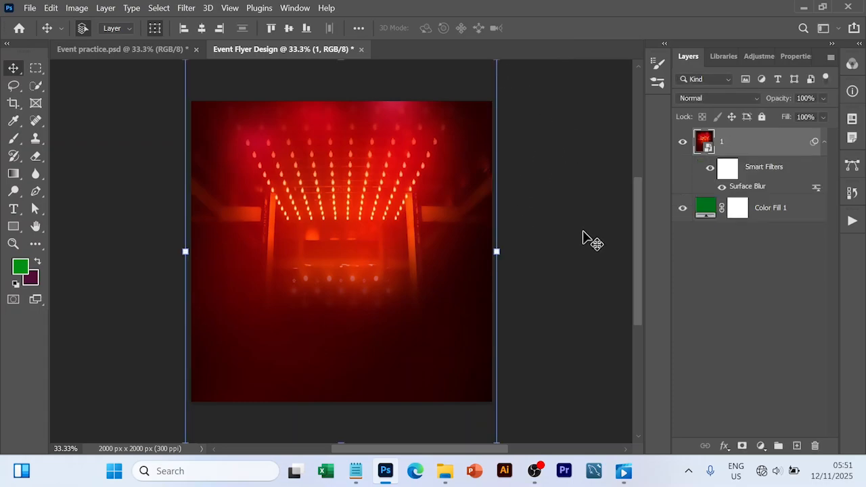
- Place image 2 from the resource folder over the canvas, scaled to about 66.55%, and set its blend mode to Overlay
left_click(446, 472)
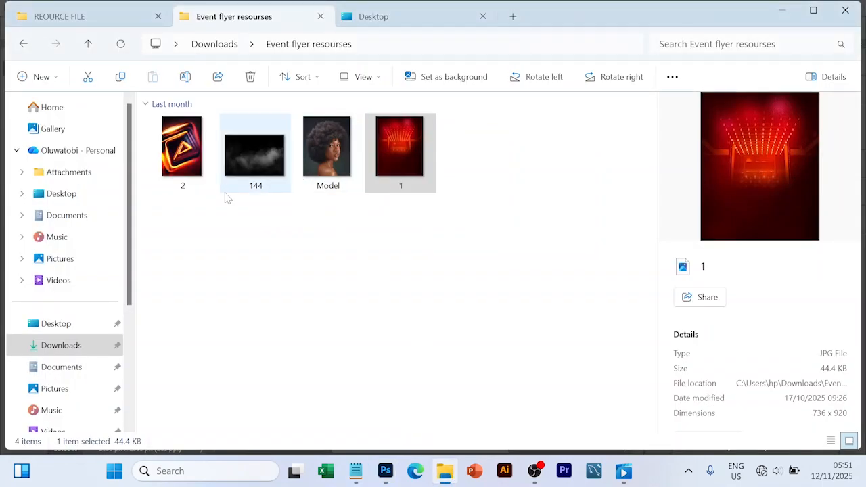
left_click_drag(181, 148, 377, 316)
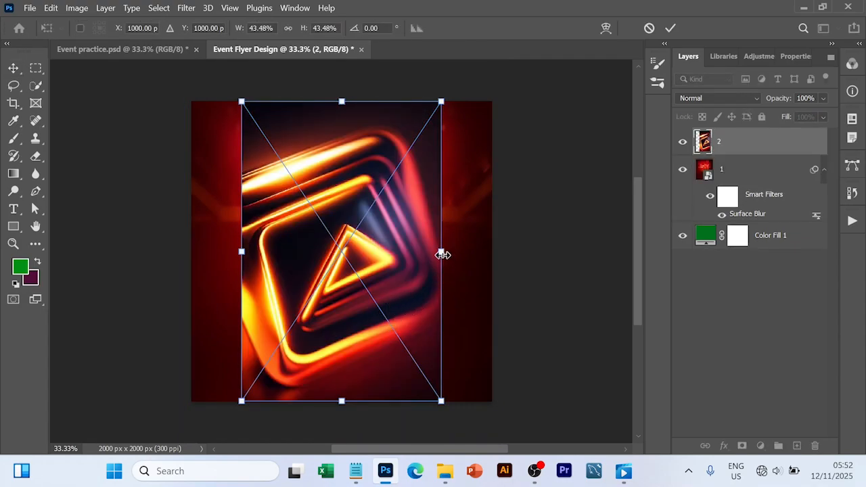
left_click_drag(449, 254, 497, 261)
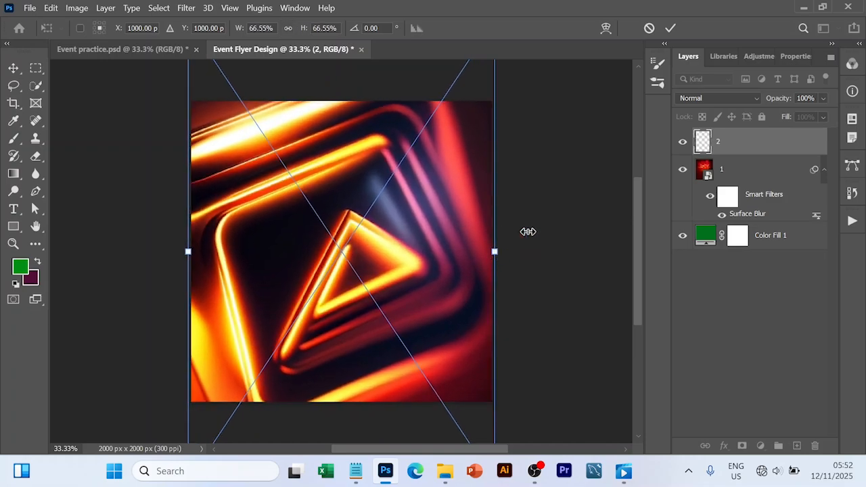
left_click(671, 28)
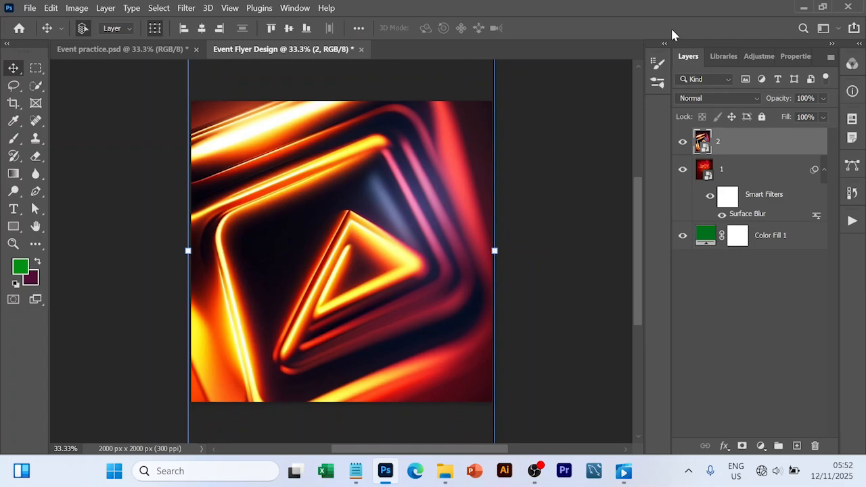
left_click(719, 99)
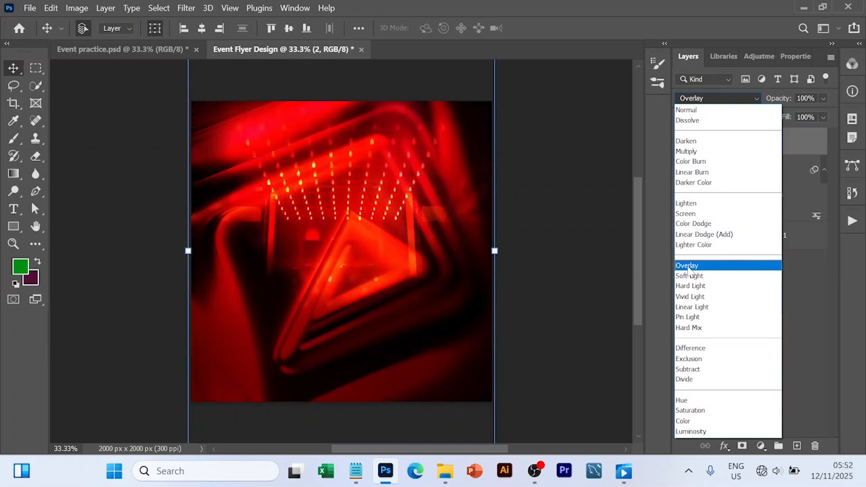
left_click(688, 264)
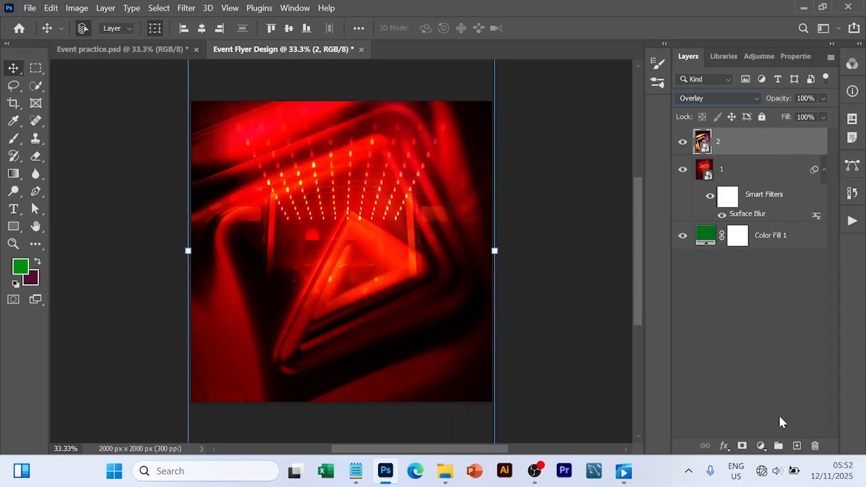
- Add a layer mask to layer 2 and paint it black over the canvas centre to hide the overlay there
left_click(743, 447)
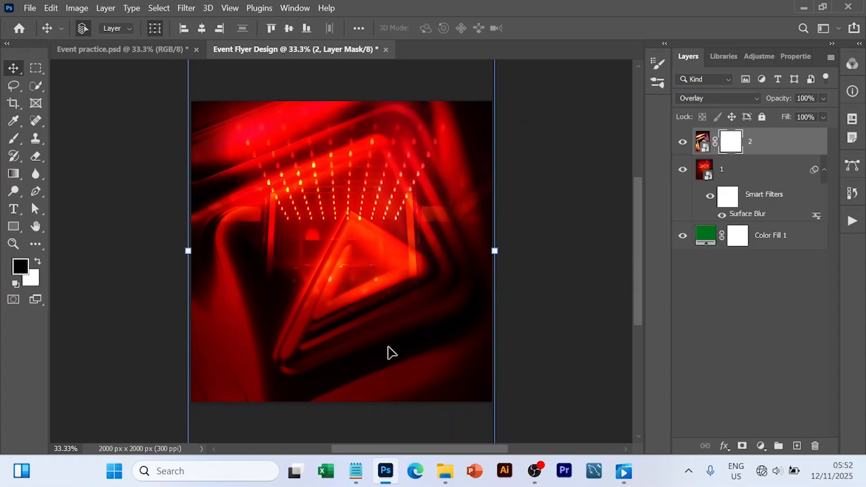
key("b")
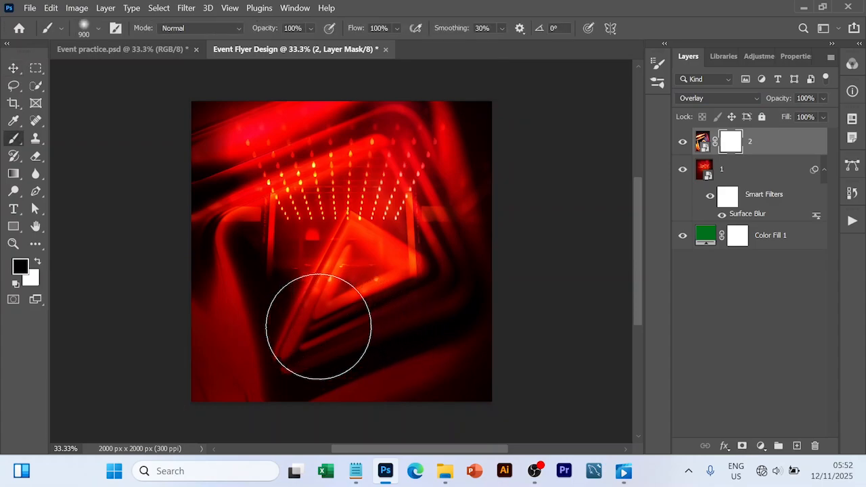
mouse_move(318, 327)
left_mouse_down()
mouse_move(341, 267)
mouse_move(332, 260)
mouse_move(305, 318)
mouse_move(294, 280)
mouse_move(335, 254)
mouse_move(359, 319)
mouse_move(309, 339)
mouse_move(290, 260)
left_mouse_up()
key("v")
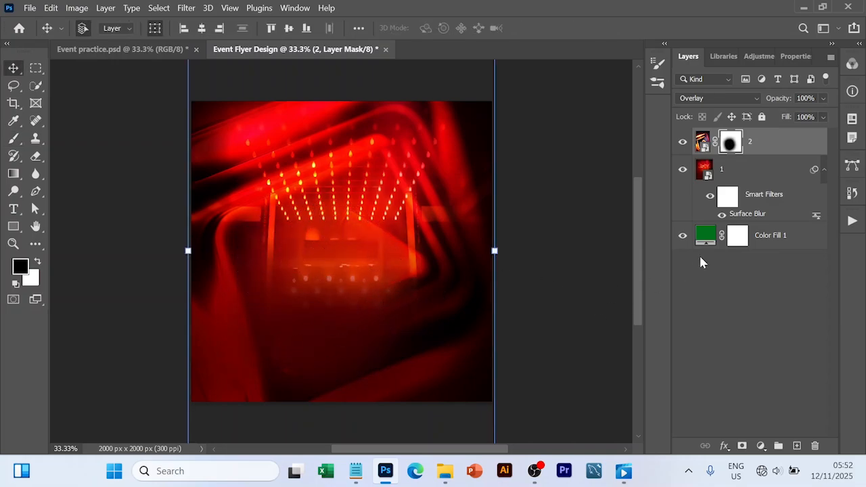
- Set the blend mode of layer 1, the blurred red stage image, to Luminosity
left_click(739, 177)
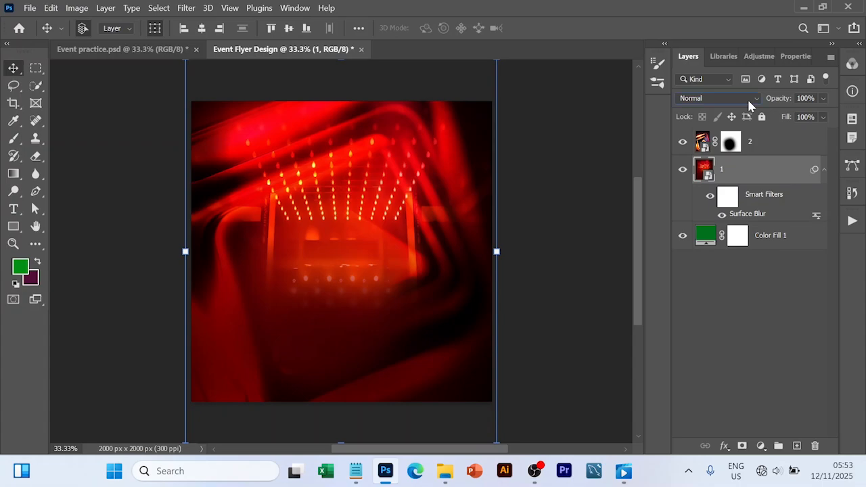
left_click(717, 98)
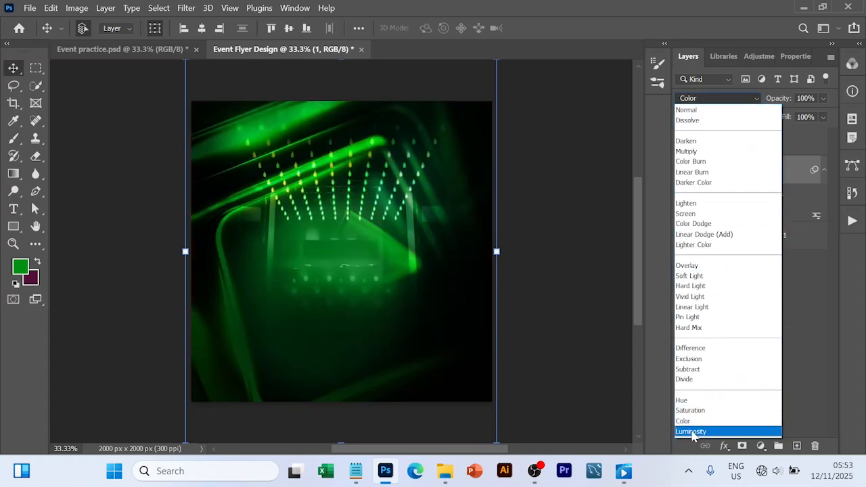
left_click(692, 432)
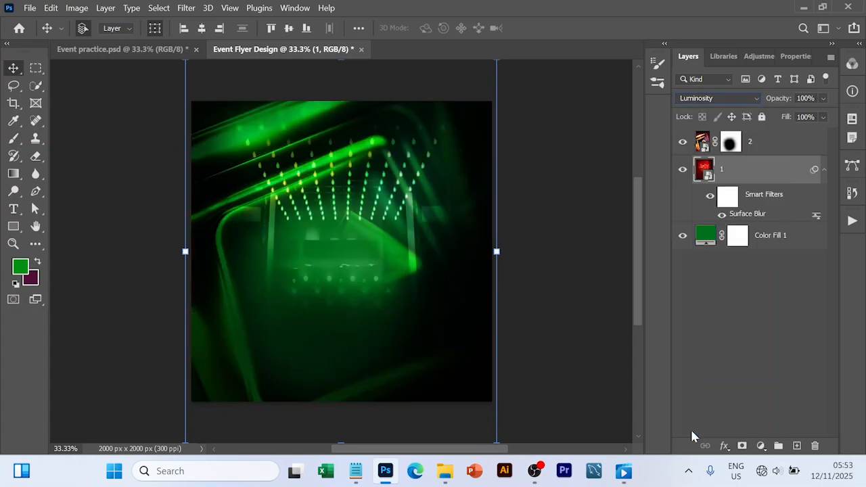
left_click(699, 322)
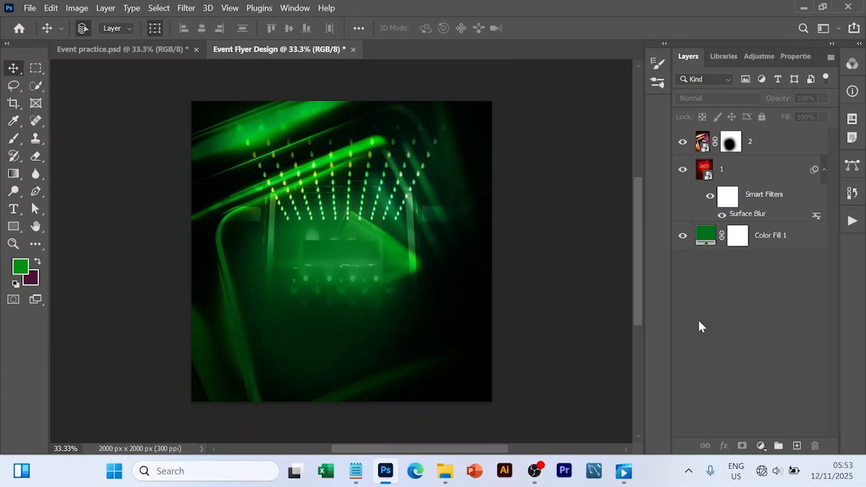
- Create a new layer above Color Fill 1 and paint one soft dab of colour #530d38 near the canvas centre
left_click(757, 239)
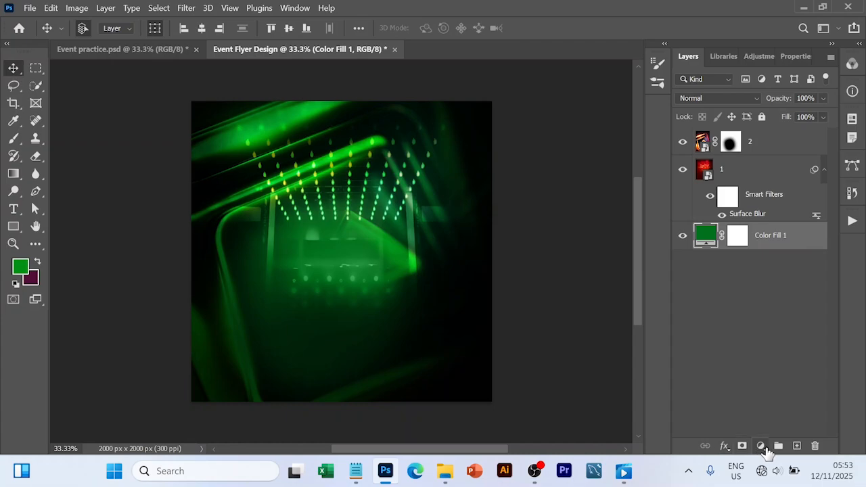
left_click(797, 446)
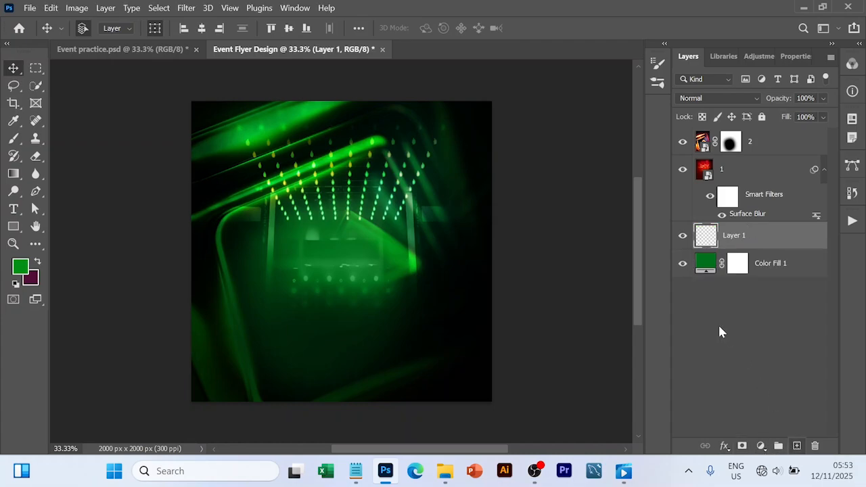
key("b")
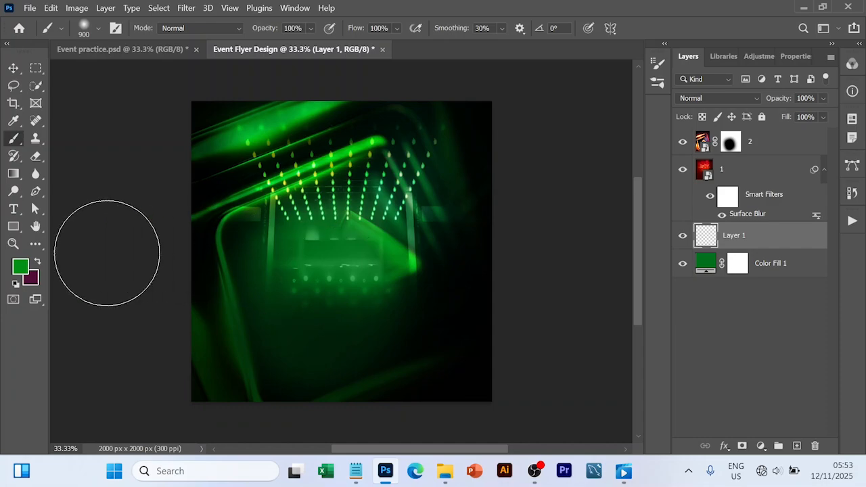
left_click(21, 267)
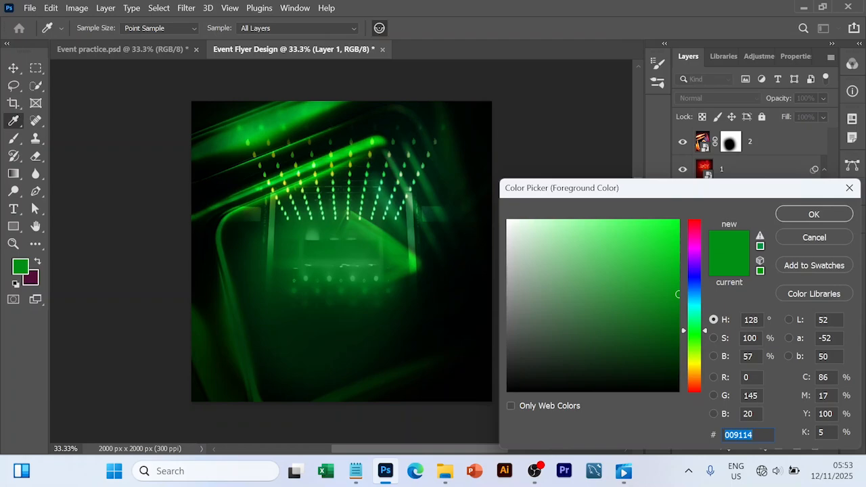
type("53")
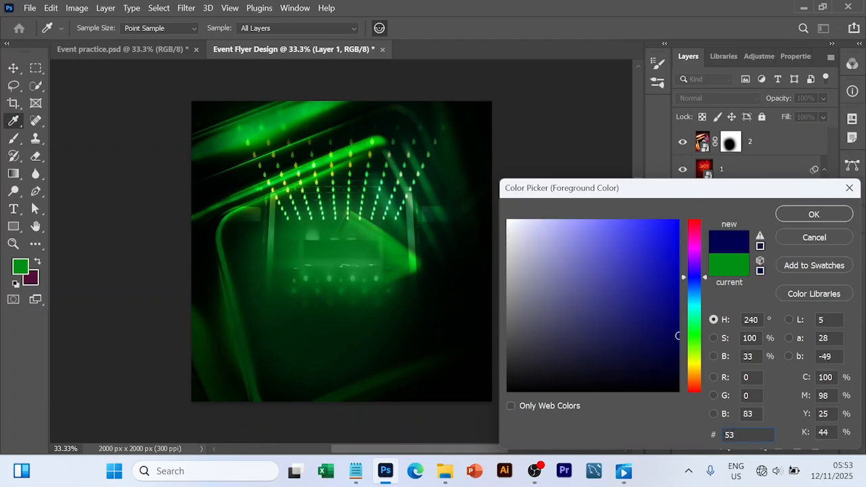
type("0d")
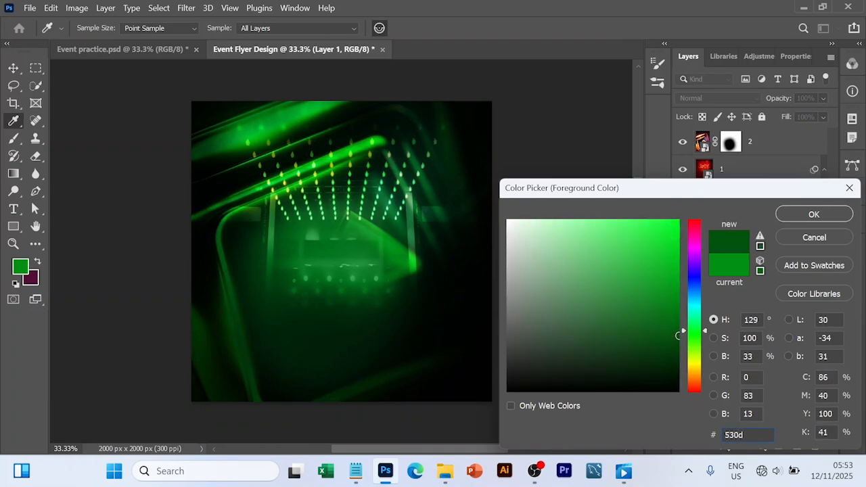
type("38")
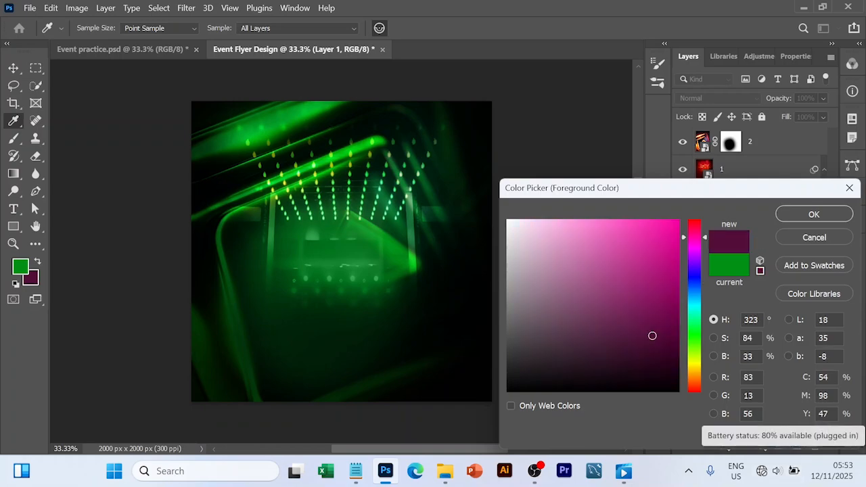
left_click(814, 217)
key("b")
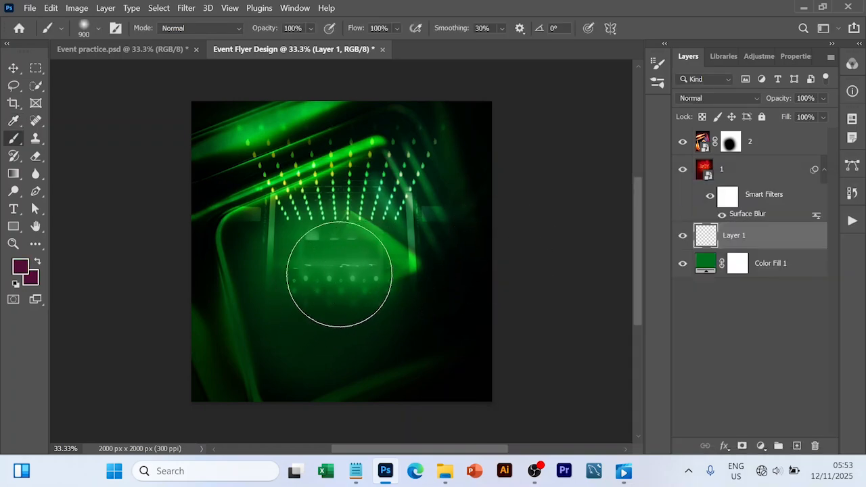
left_click(334, 283)
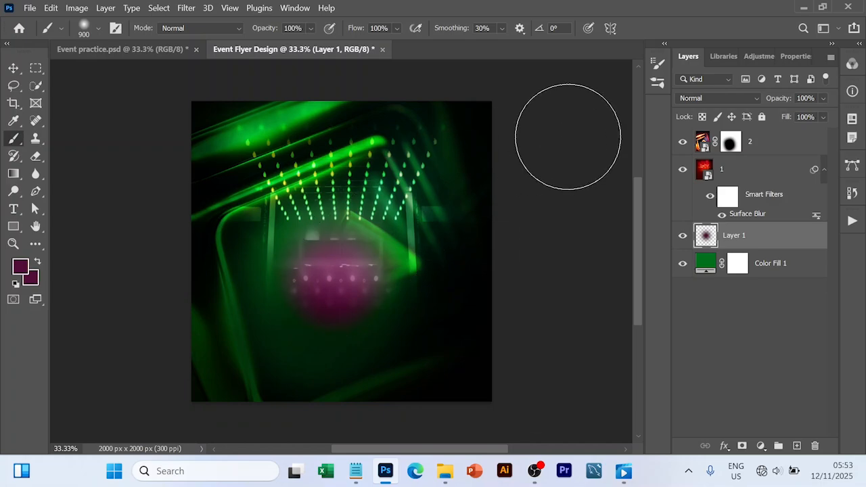
- Scale the purple glow on Layer 1 to about 137.53%, shift it slightly down, and set its blend mode to Divide
key("v")
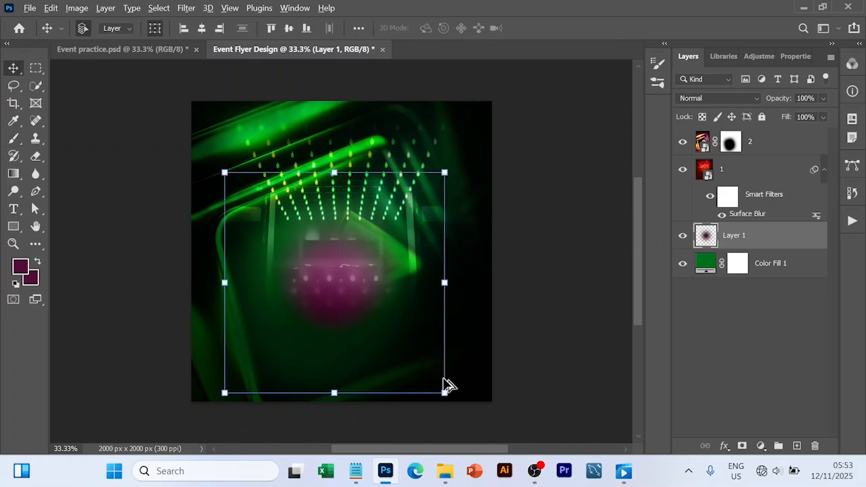
left_click_drag(469, 396, 485, 432)
left_click_drag(343, 300, 345, 309)
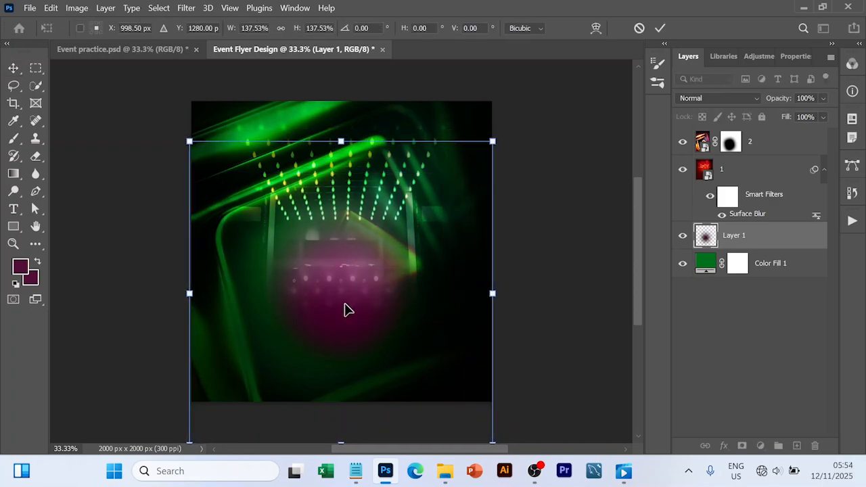
left_click(660, 27)
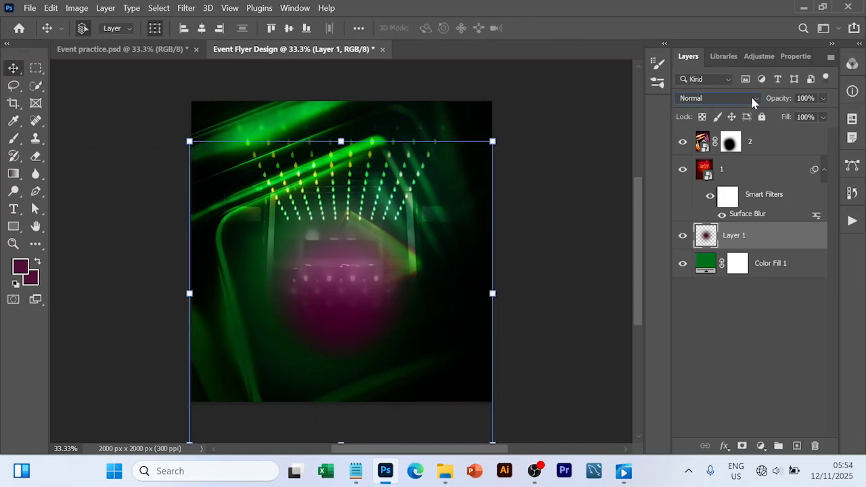
left_click(717, 98)
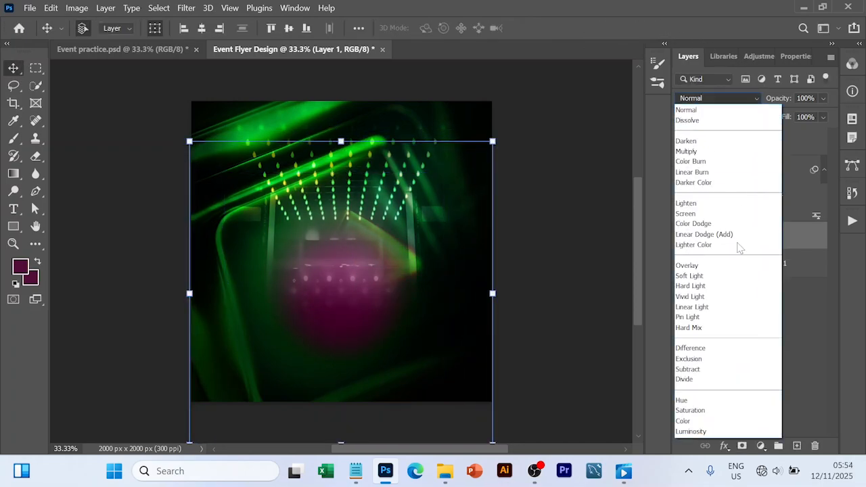
left_click(691, 379)
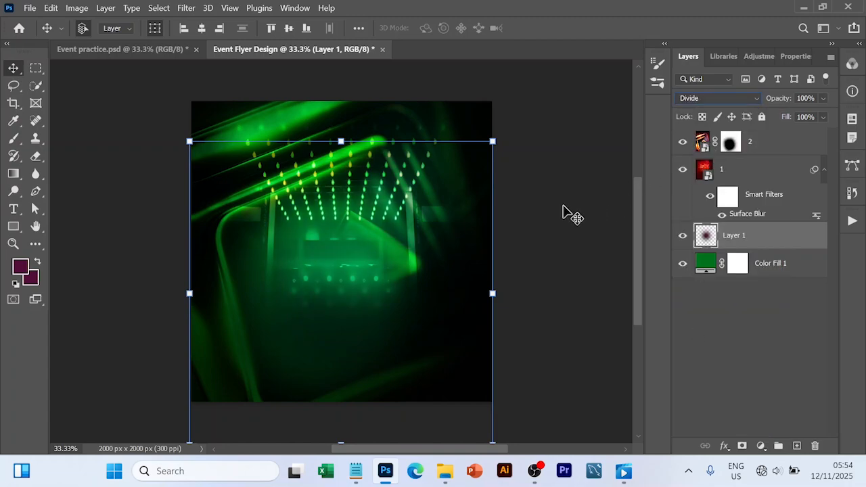
- Add an Exposure adjustment layer above layer 1 with an exposure of -1.61
left_click(729, 171)
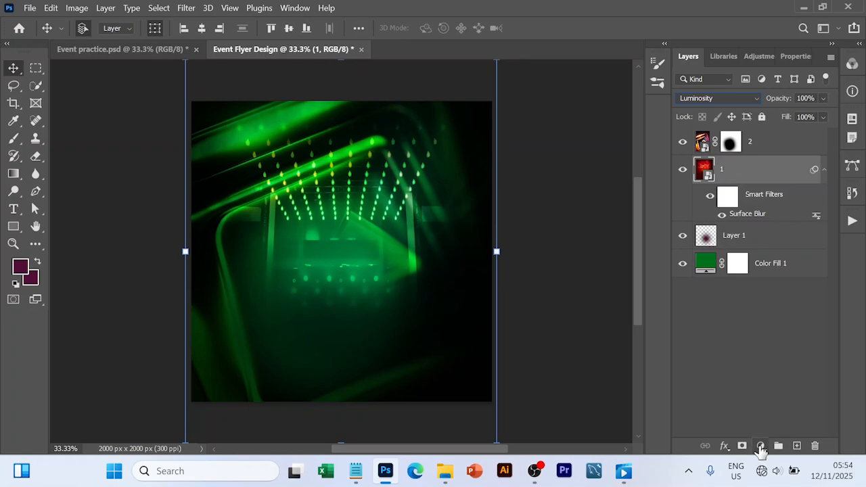
left_click(761, 447)
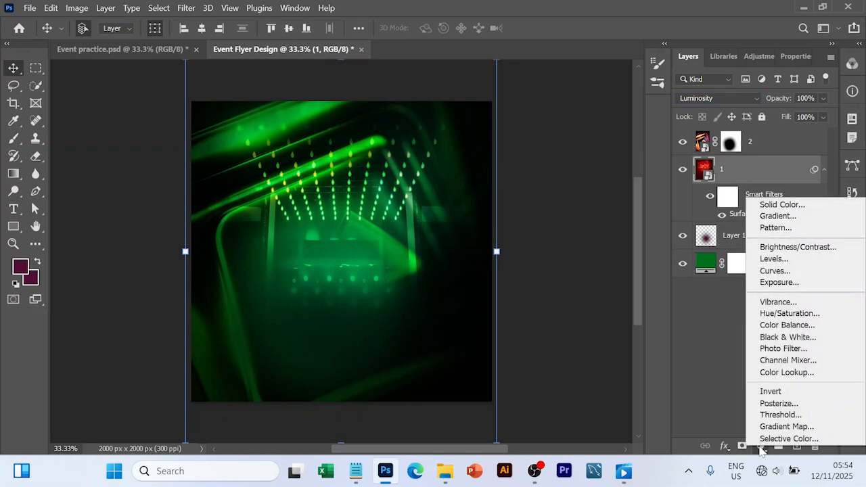
left_click(780, 284)
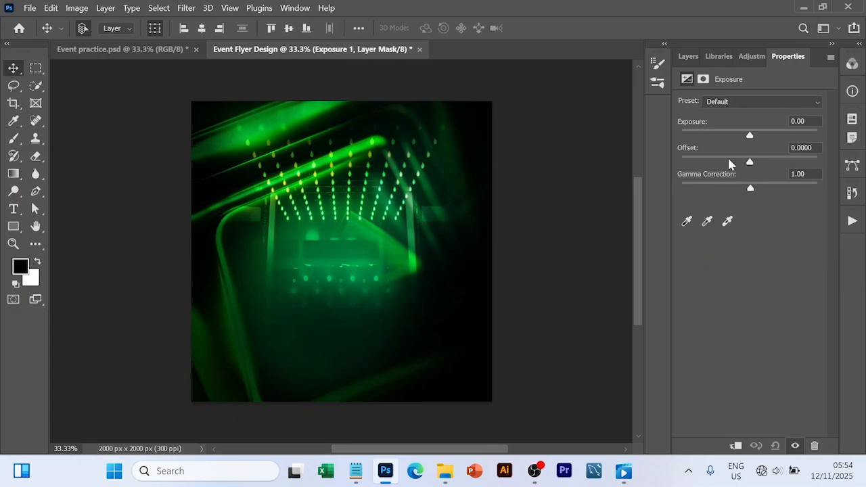
left_click(805, 121)
type("-1.61")
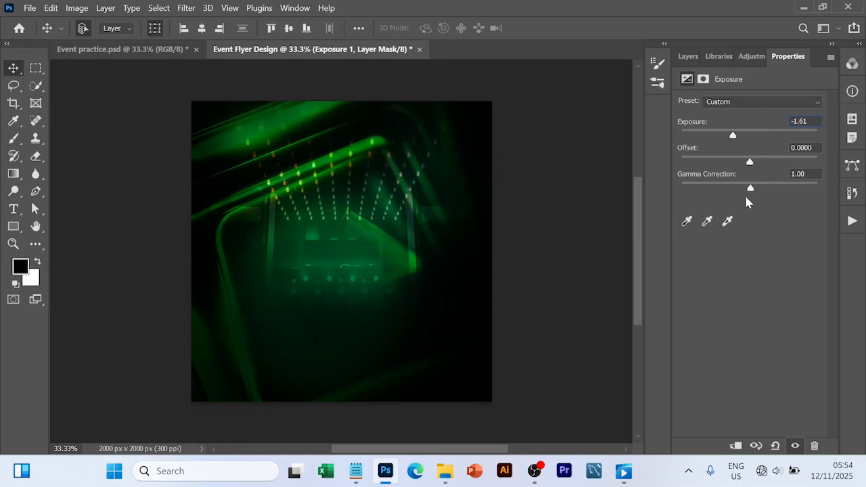
- Paint black on the Exposure adjustment's mask across the middle of the canvas to keep the stage area bright
left_click(688, 58)
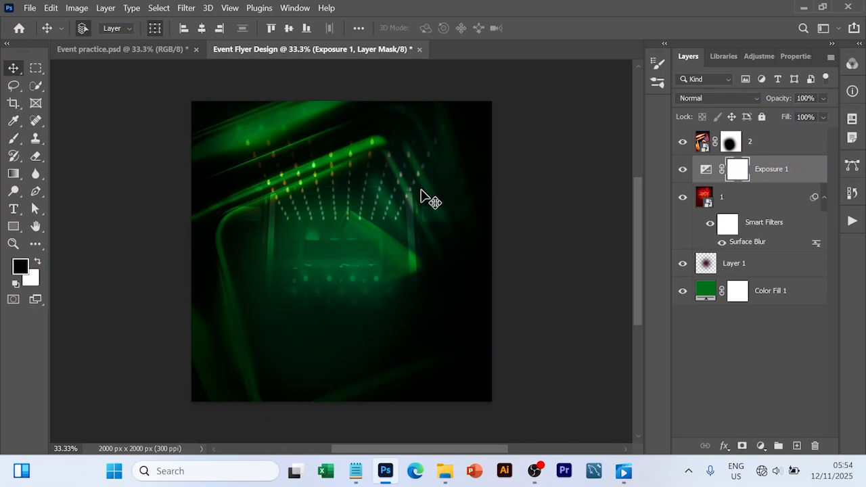
key("b")
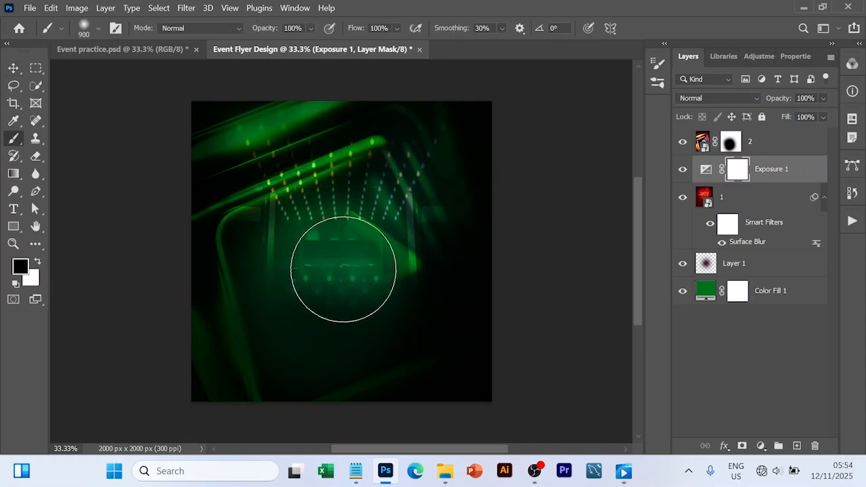
left_click(335, 269)
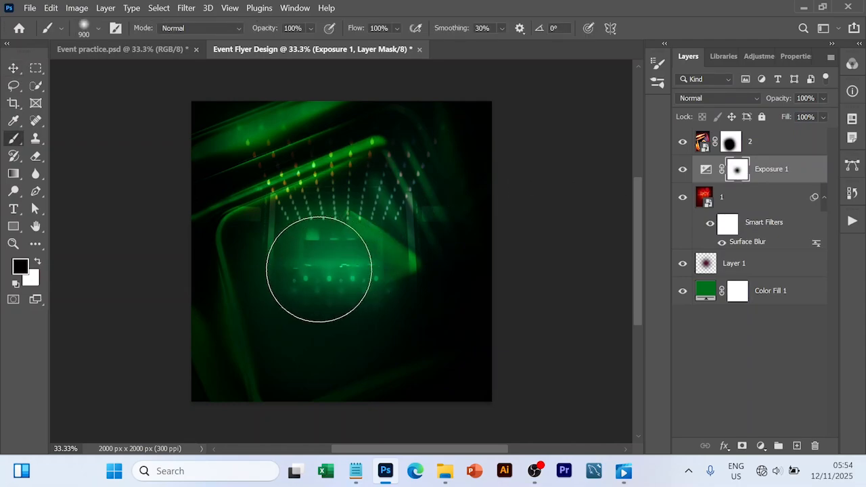
left_click(305, 281)
mouse_move(316, 267)
left_mouse_down()
mouse_move(374, 261)
mouse_move(327, 266)
mouse_move(357, 249)
mouse_move(377, 267)
mouse_move(312, 269)
mouse_move(301, 245)
mouse_move(392, 245)
mouse_move(366, 270)
mouse_move(309, 275)
mouse_move(309, 262)
mouse_move(374, 273)
left_mouse_up()
key("v")
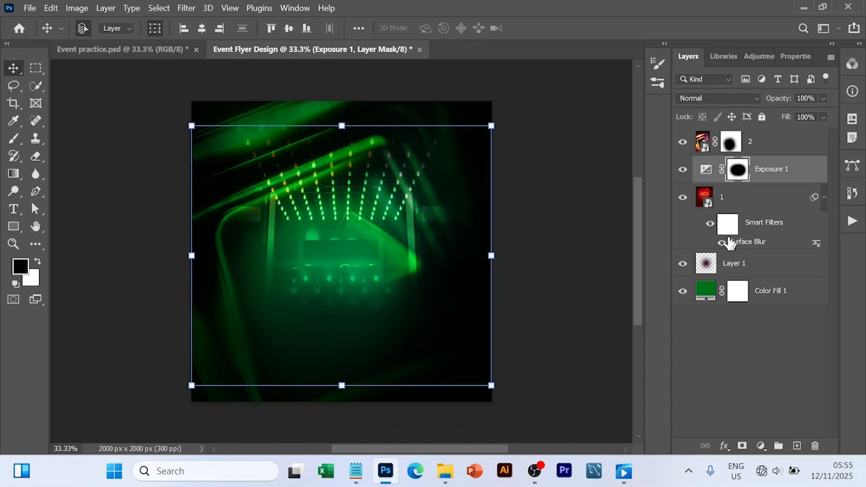
- Add a Hue/Saturation adjustment layer above layer 2 with the hue set to -43
left_click(757, 148)
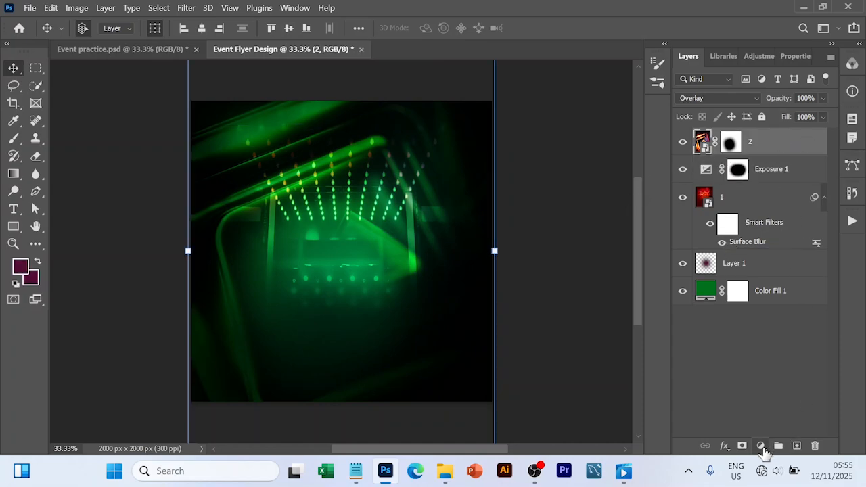
left_click(762, 447)
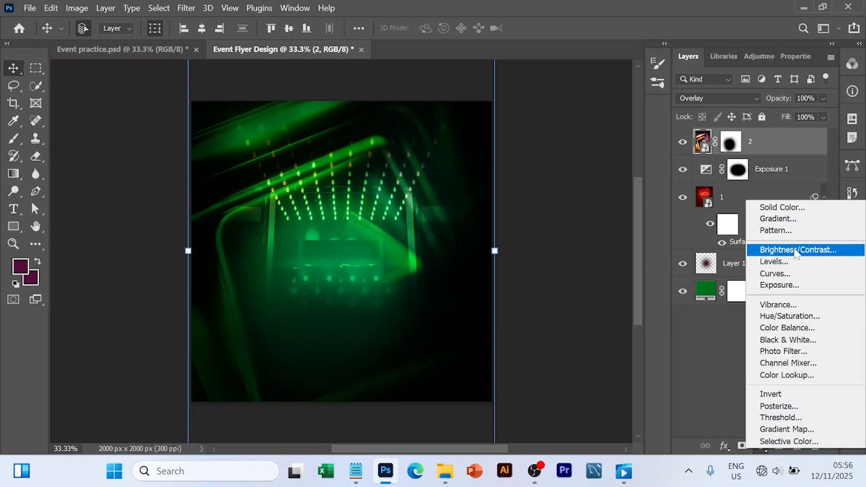
left_click(789, 317)
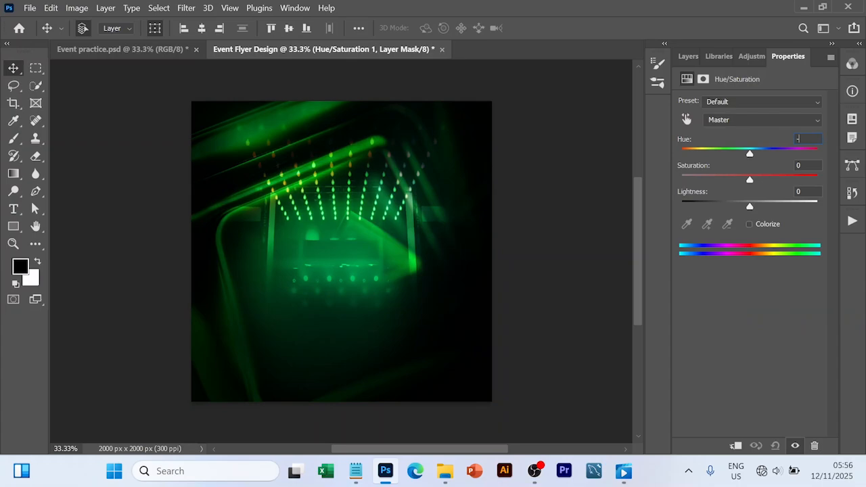
type("-43")
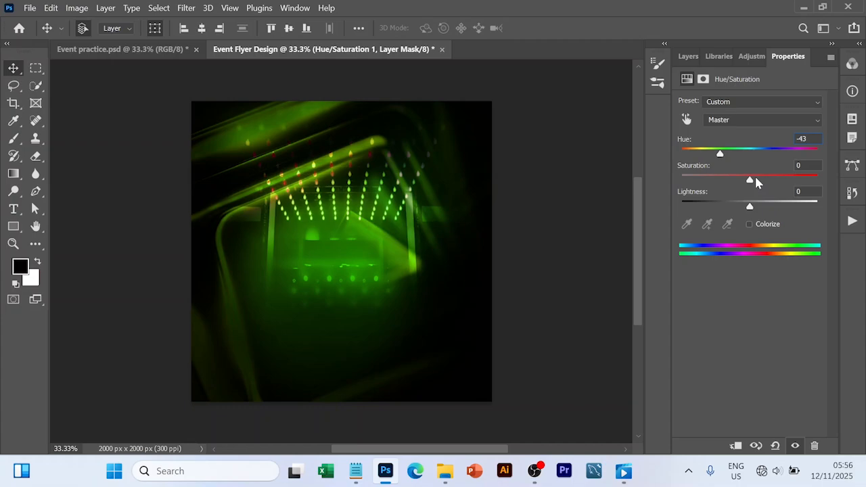
left_click(688, 58)
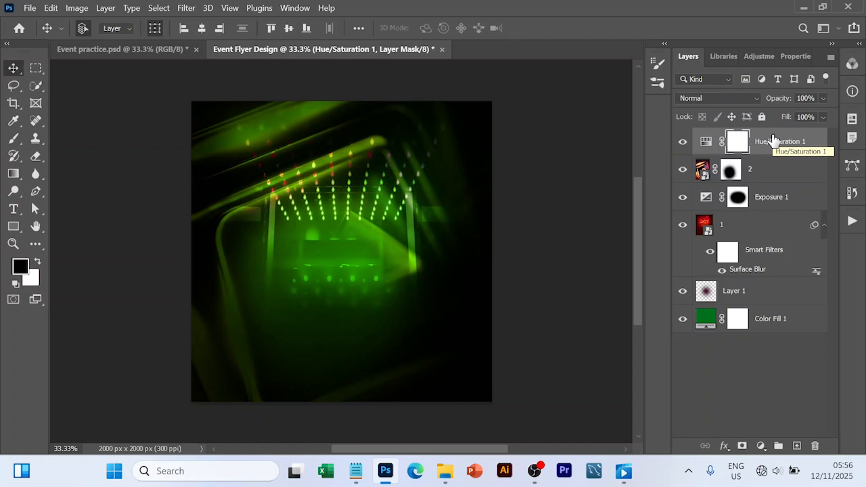
left_click(774, 141)
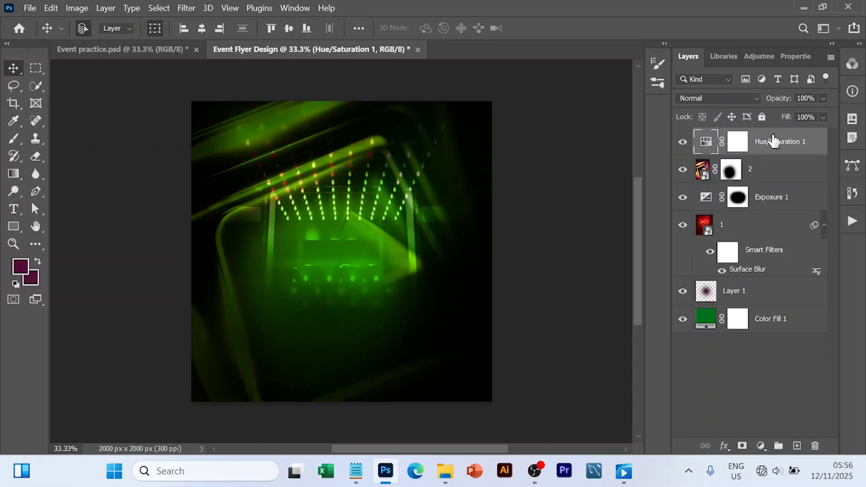
- Group all the background layers, from the Hue/Saturation adjustment down to the colour fill, and name the group BG
left_click(775, 327, "shift")
key("ctrl+g")
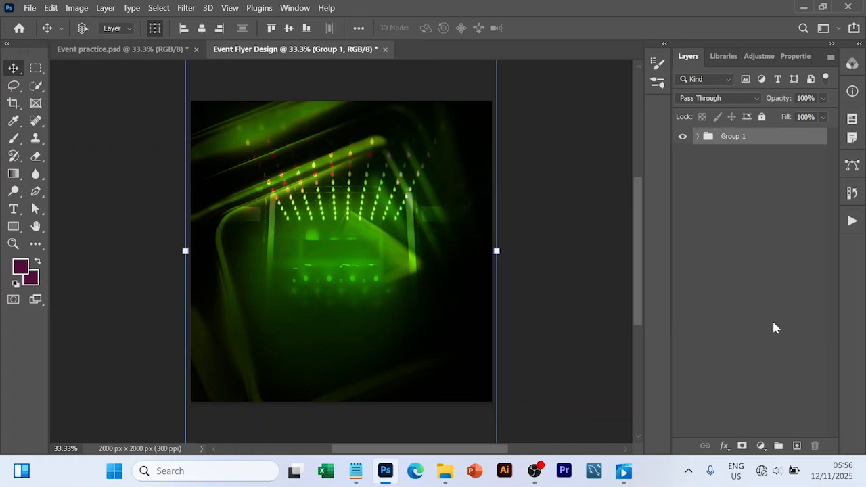
double_click(733, 137)
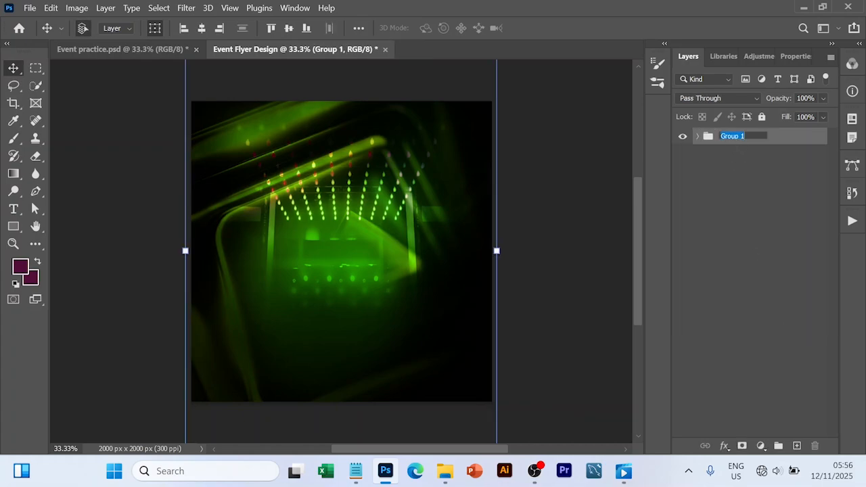
type("BG")
left_click(789, 159)
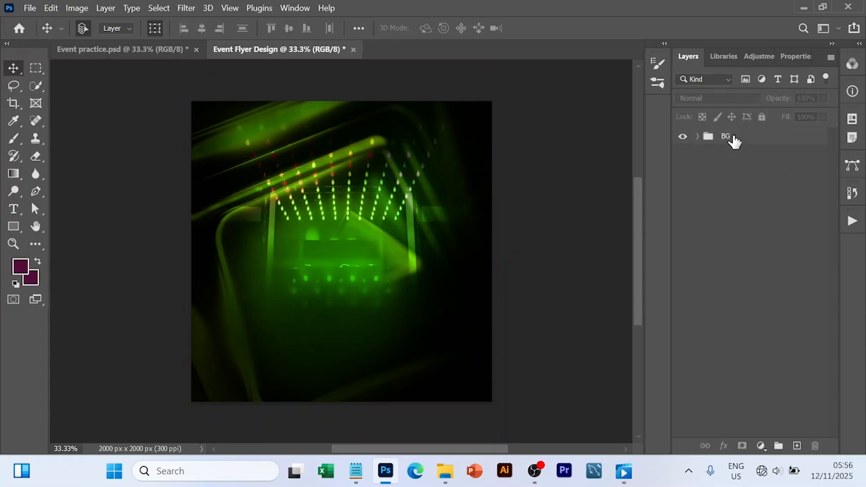
- Place the Model image from the Event flyer resourses folder above the BG group and flip it horizontally
left_click(734, 140)
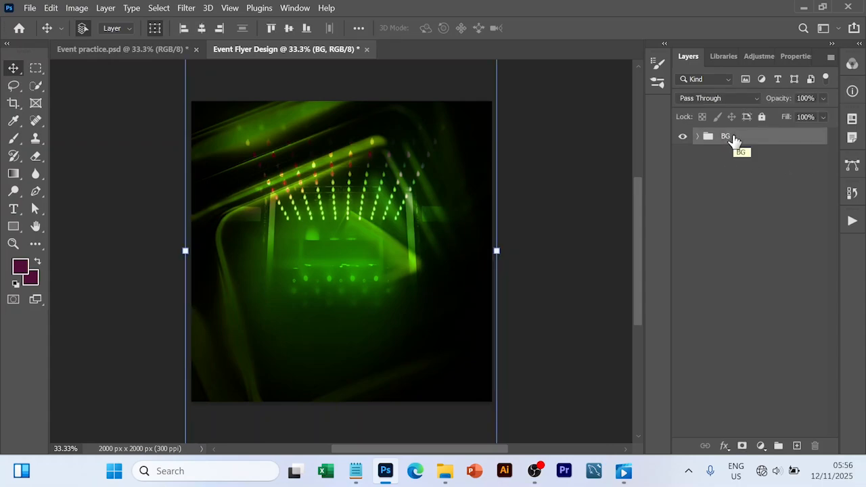
left_click(437, 477)
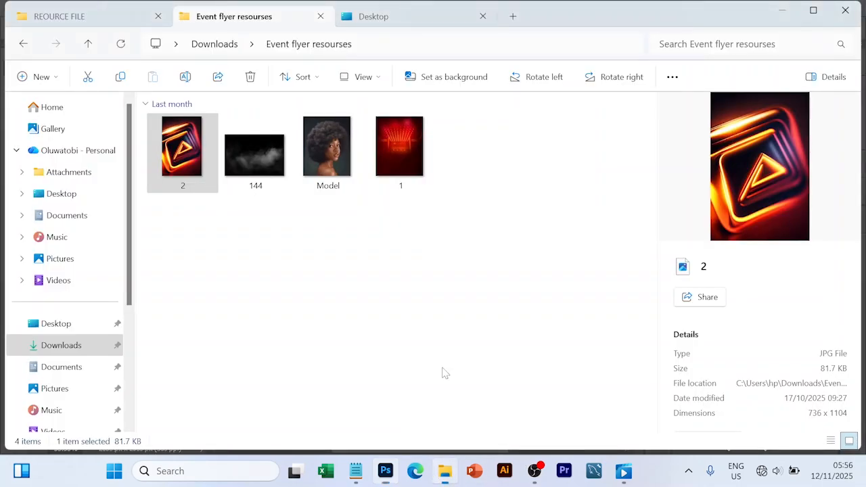
left_click(322, 171)
left_click_drag(322, 171, 364, 287)
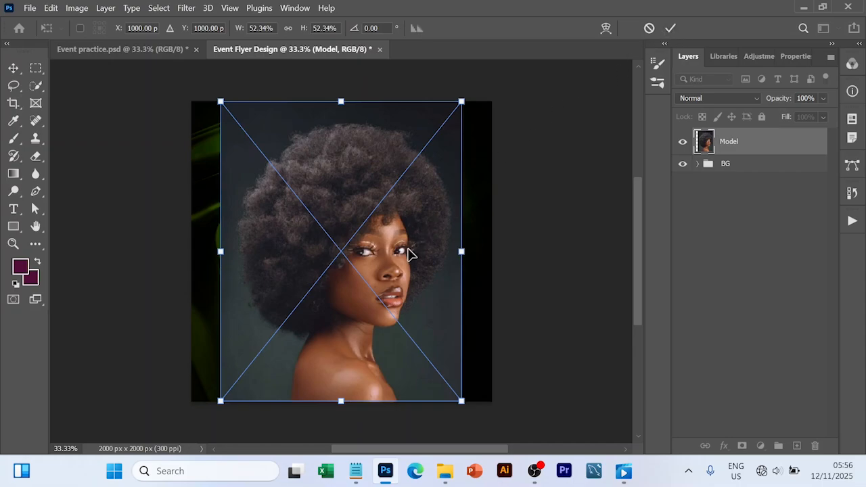
right_click(371, 246)
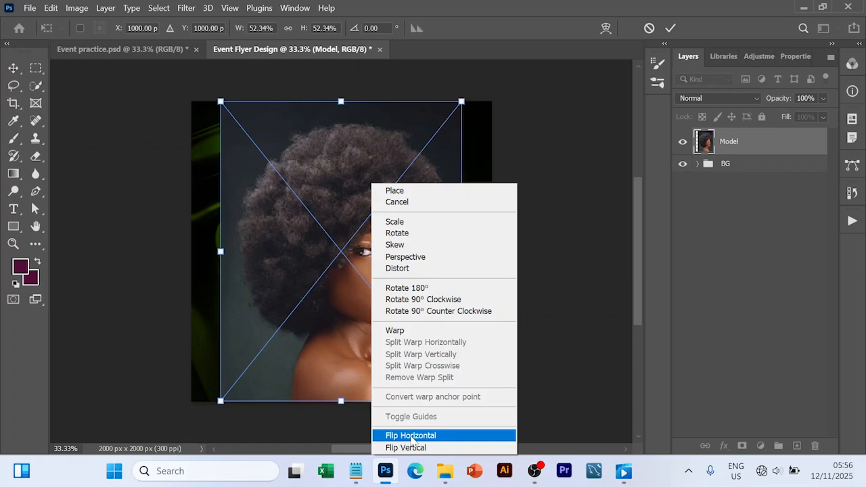
left_click(410, 436)
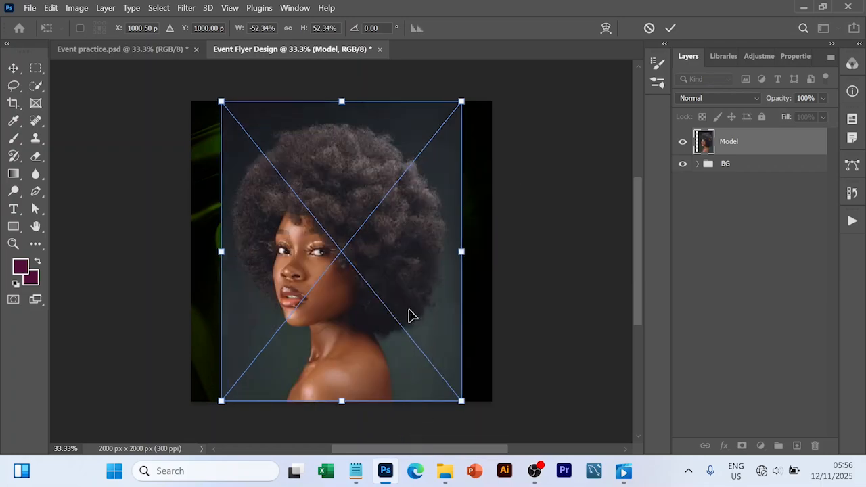
left_click(670, 28)
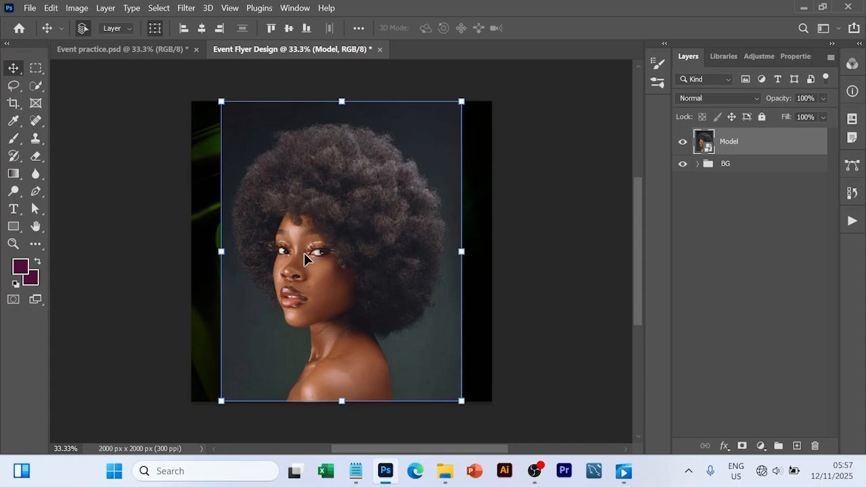
- Apply a Camera Raw Filter to the Model layer with Temperature +9, Exposure +0.30, Contrast +50 and Highlights +14
left_click(192, 9)
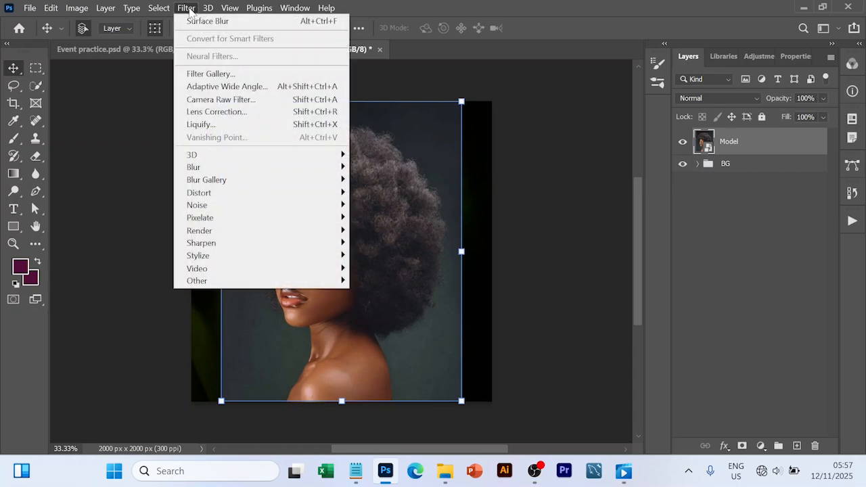
left_click(233, 101)
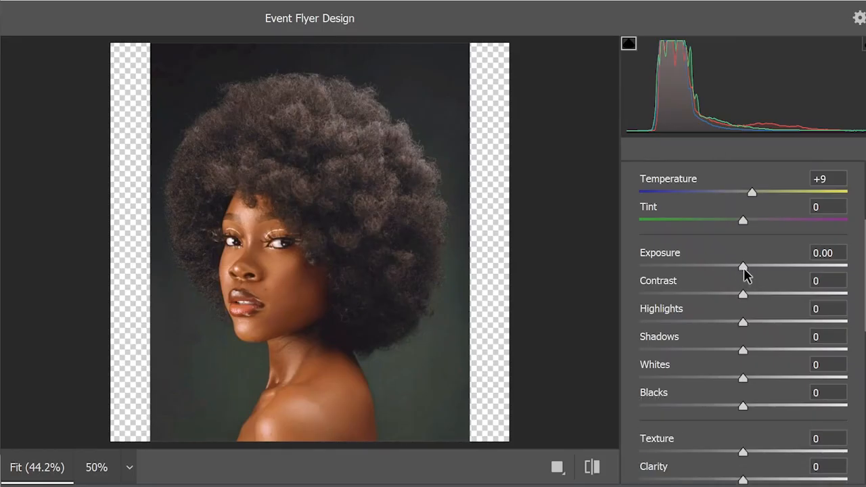
left_click_drag(745, 271, 797, 302)
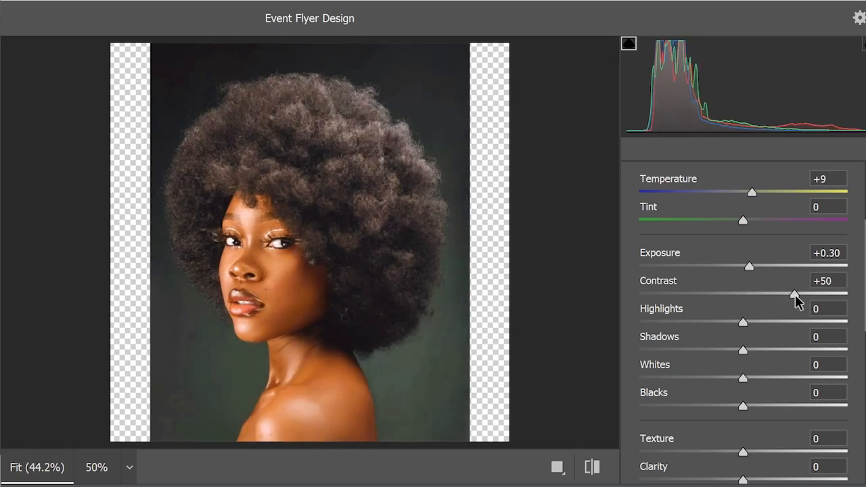
left_click(742, 329)
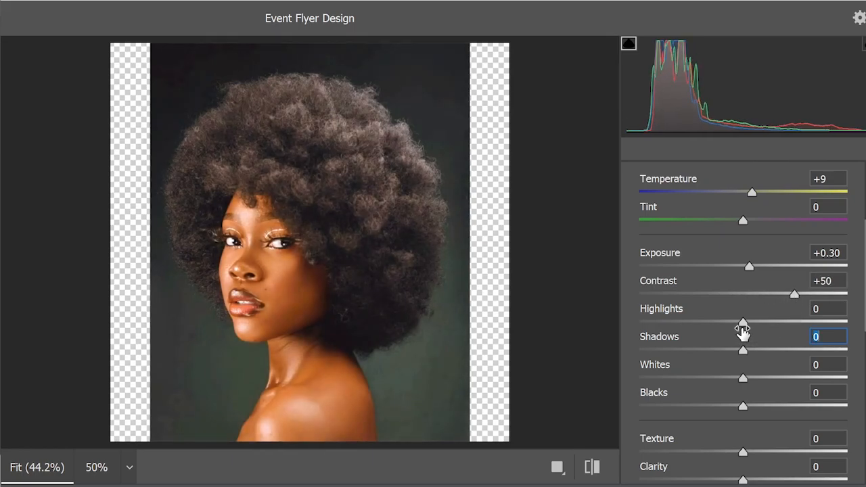
left_click_drag(742, 331, 758, 325)
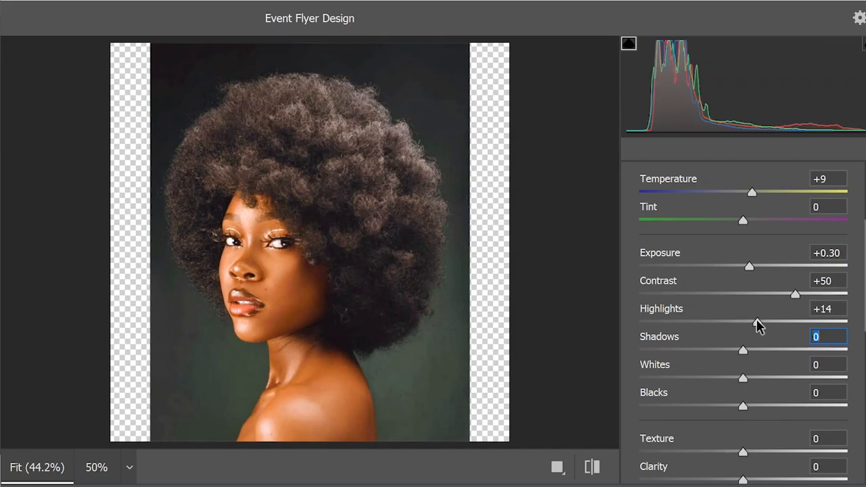
- Set Texture to +23, Clarity to +21, Vibrance to +10 and Sharpening to 33, and apply the Camera Raw Filter
scroll(758, 324, "down", 5)
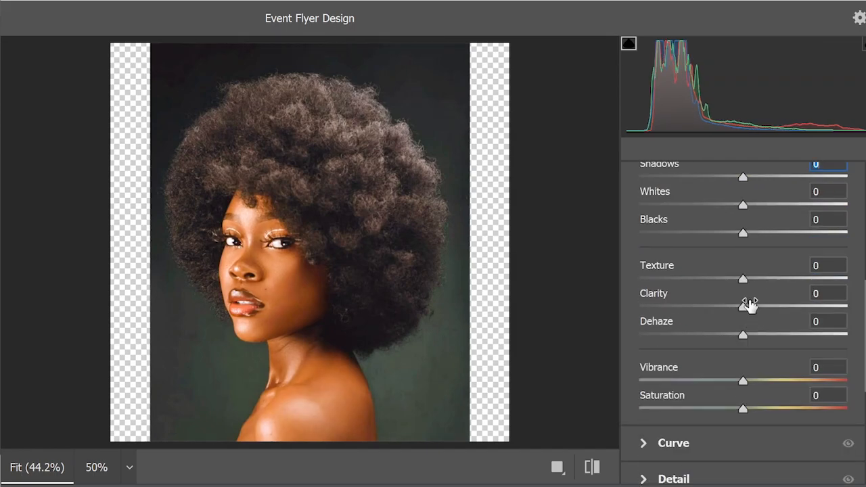
left_click_drag(742, 280, 765, 308)
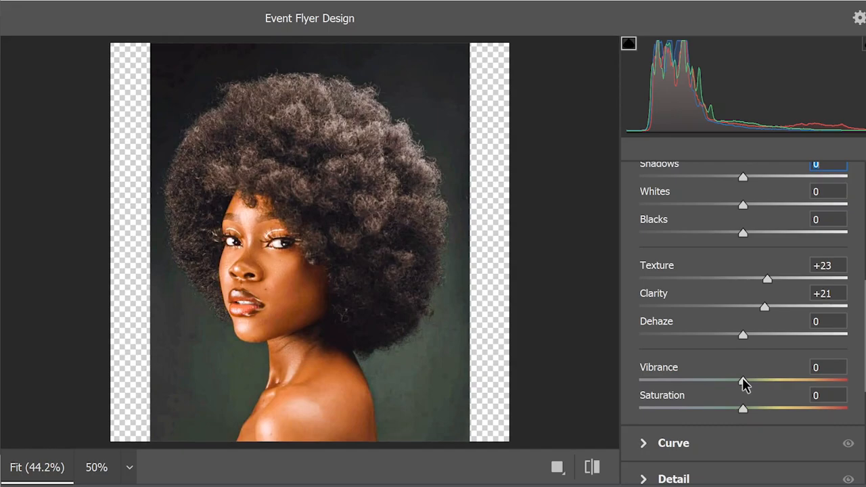
left_click_drag(743, 384, 754, 385)
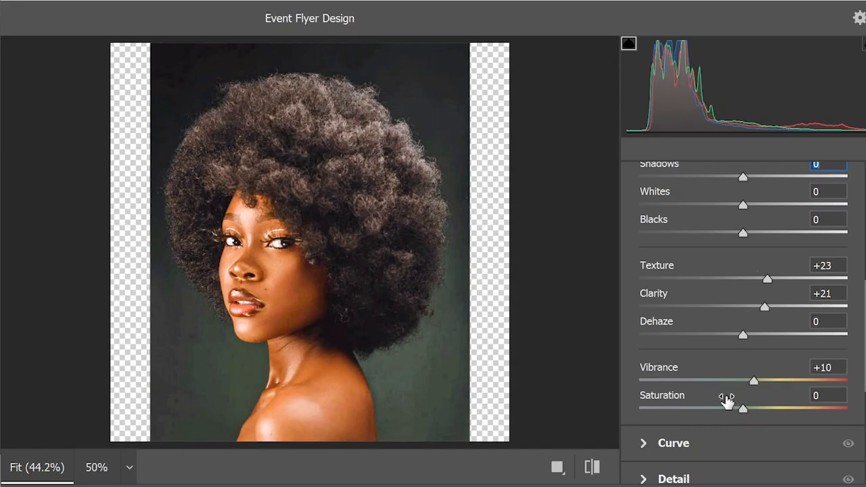
left_click(655, 471)
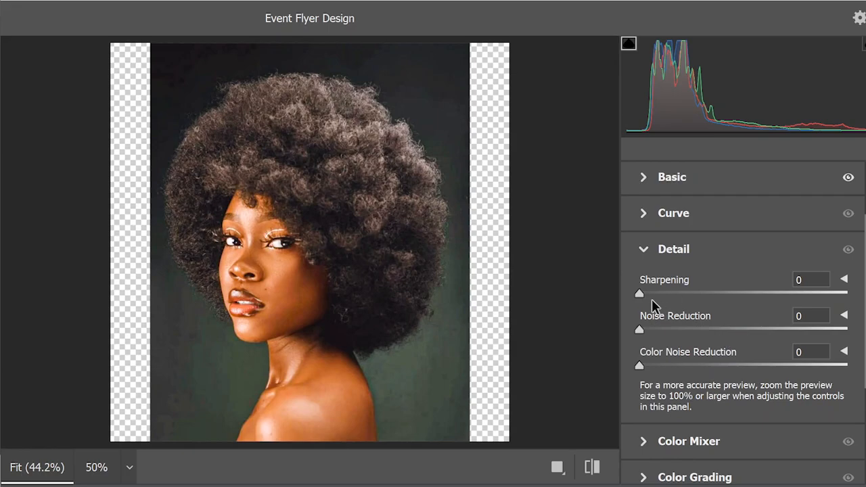
left_click_drag(642, 295, 684, 291)
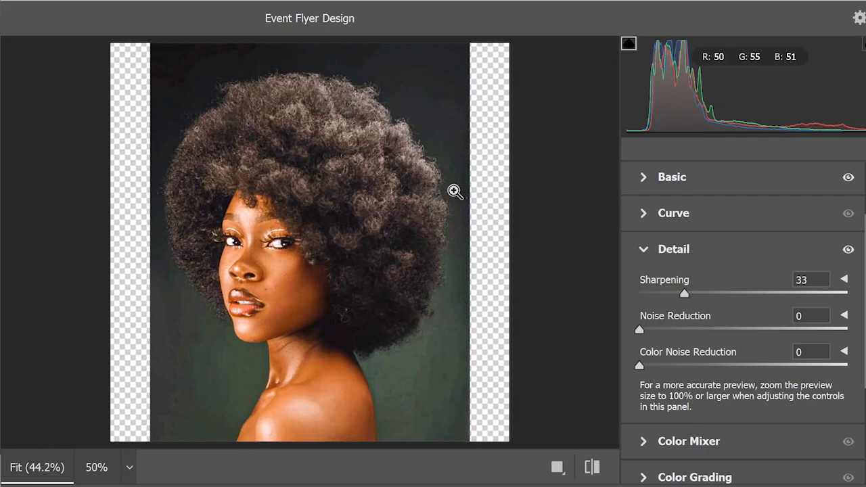
key("Return")
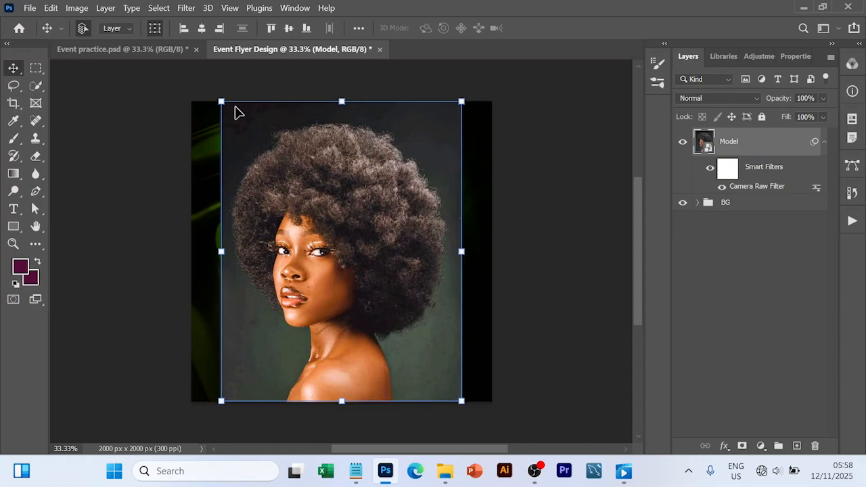
- Select the woman as the subject, mask out her photo background, and convert the masked Model layer to a Smart Object
left_click(36, 86)
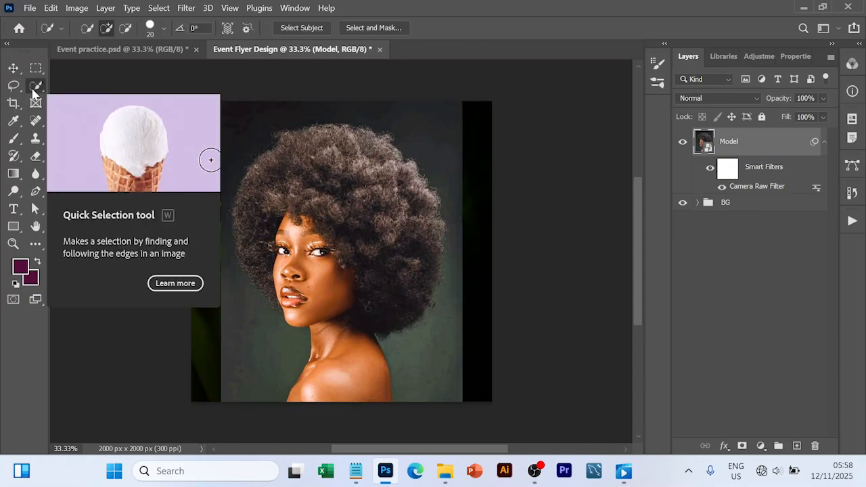
left_click(310, 28)
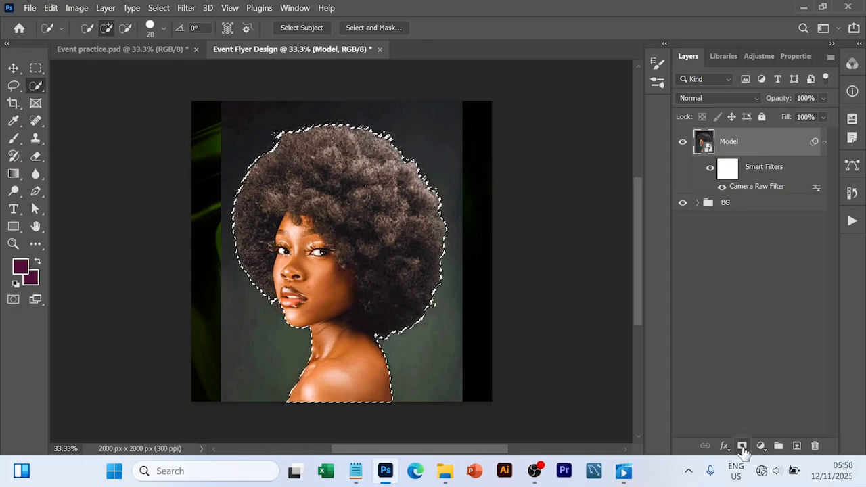
left_click(742, 446)
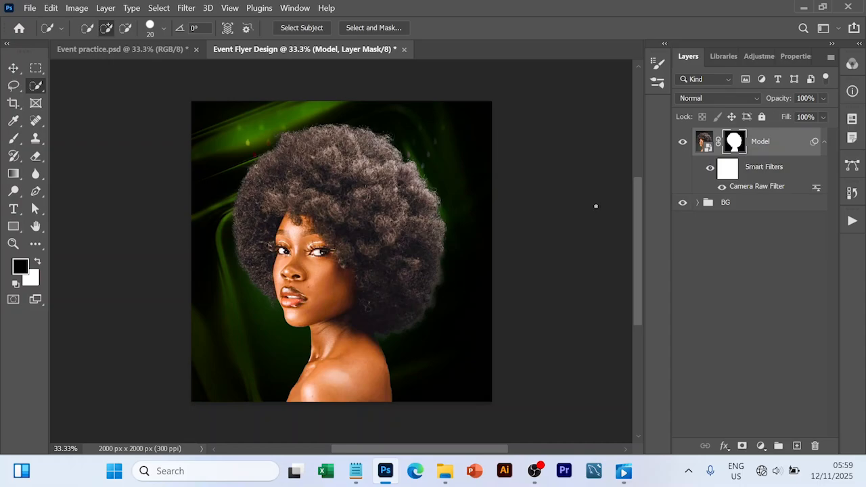
right_click(763, 148)
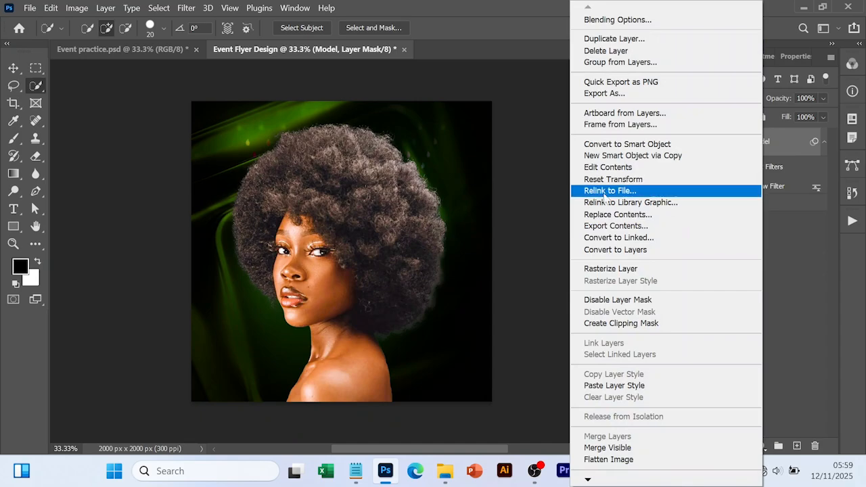
left_click(602, 271)
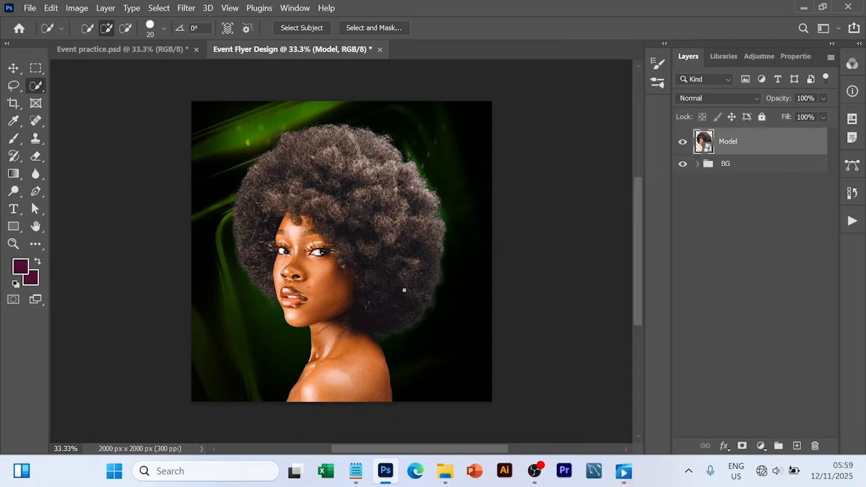
- Move the model up so her hair meets the canvas's upper edge and scale her to about 96.10%
key("v")
left_click_drag(371, 293, 371, 233)
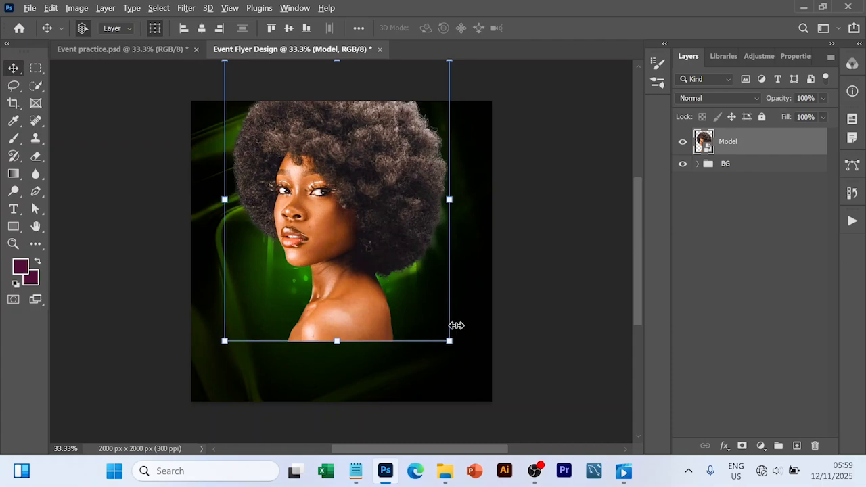
left_click_drag(448, 341, 442, 339)
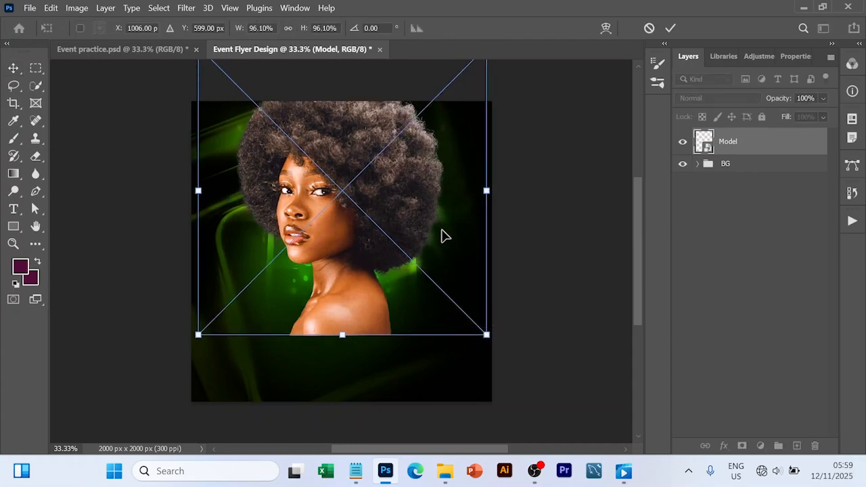
left_click(670, 28)
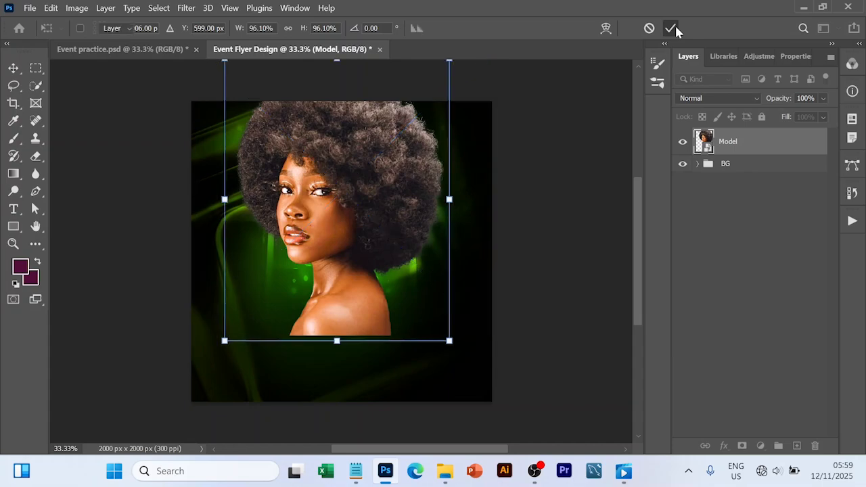
left_click_drag(394, 165, 395, 160)
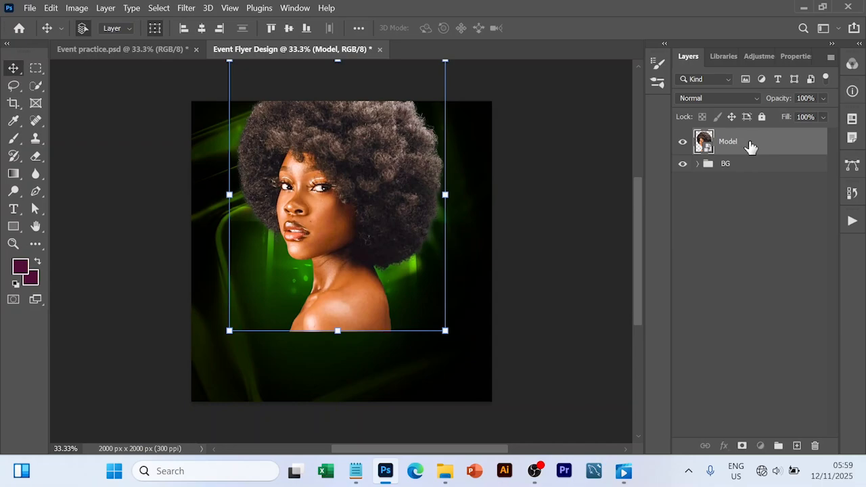
- Add a layer mask to the Model layer and paint black with a soft brush to fade out her shoulders' lower edge
left_click(742, 445)
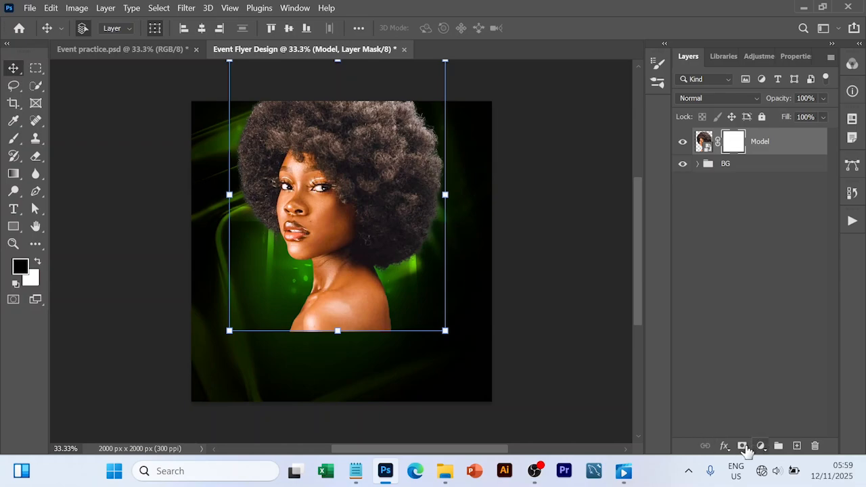
key("b")
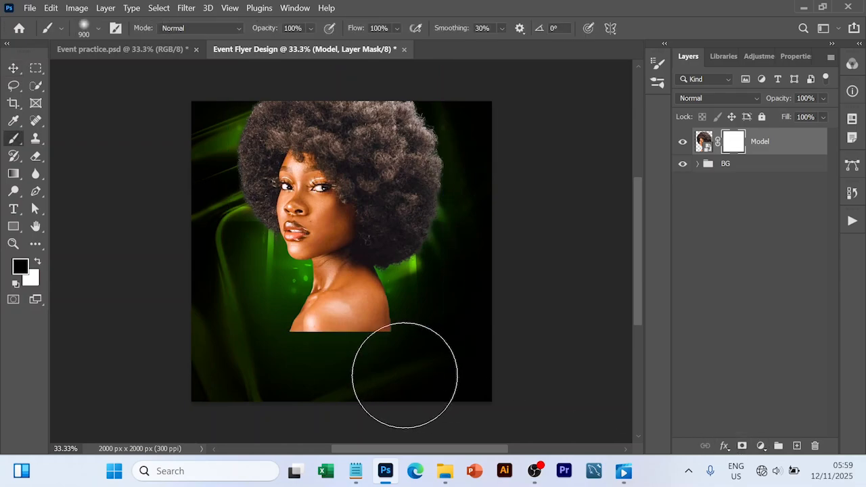
mouse_move(378, 377)
left_mouse_down()
mouse_move(324, 368)
mouse_move(309, 381)
mouse_move(286, 372)
mouse_move(397, 367)
mouse_move(309, 363)
mouse_move(357, 376)
mouse_move(303, 369)
mouse_move(397, 369)
left_mouse_up()
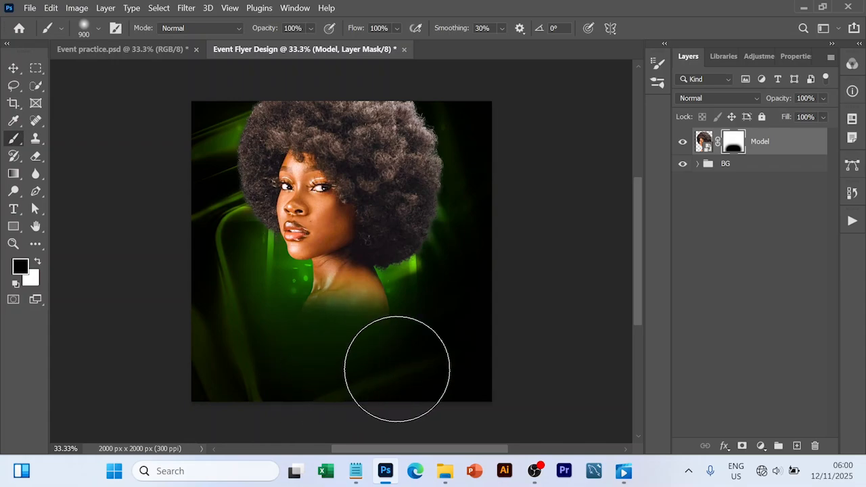
key("v")
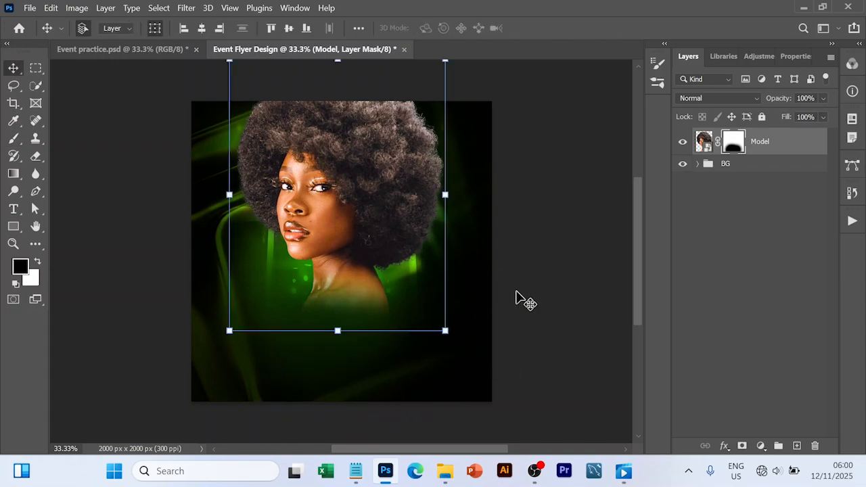
left_click(589, 266)
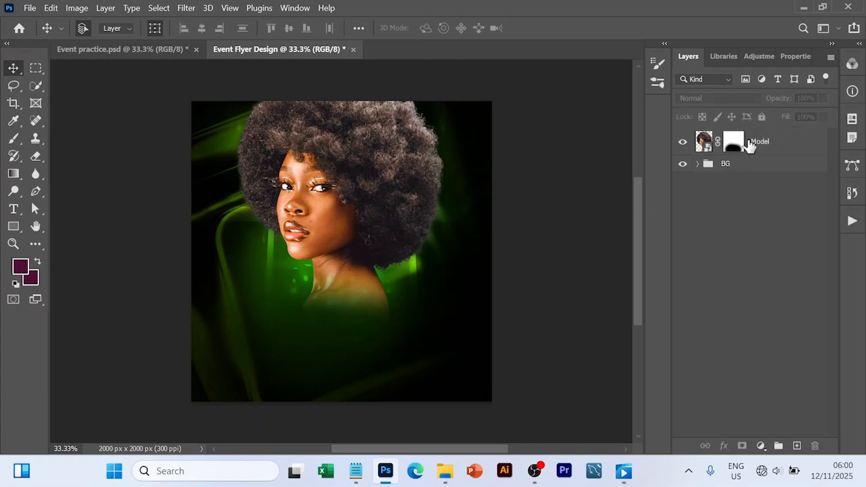
left_click(771, 145)
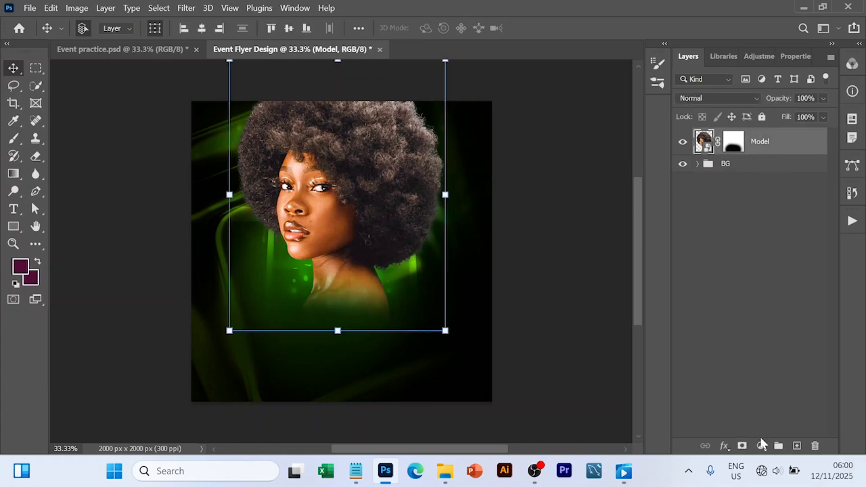
- Add a Curves adjustment layer above the Model layer with a shadow point at input 20, output 17
left_click(760, 446)
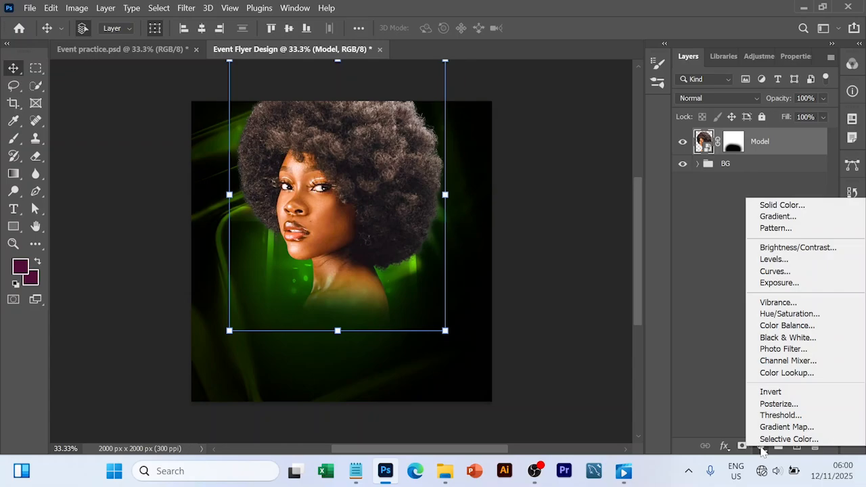
left_click(784, 276)
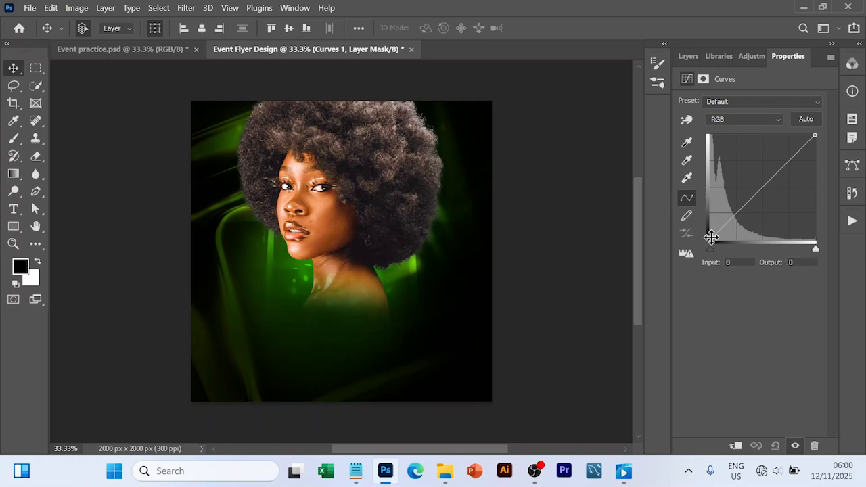
left_click_drag(710, 242, 719, 235)
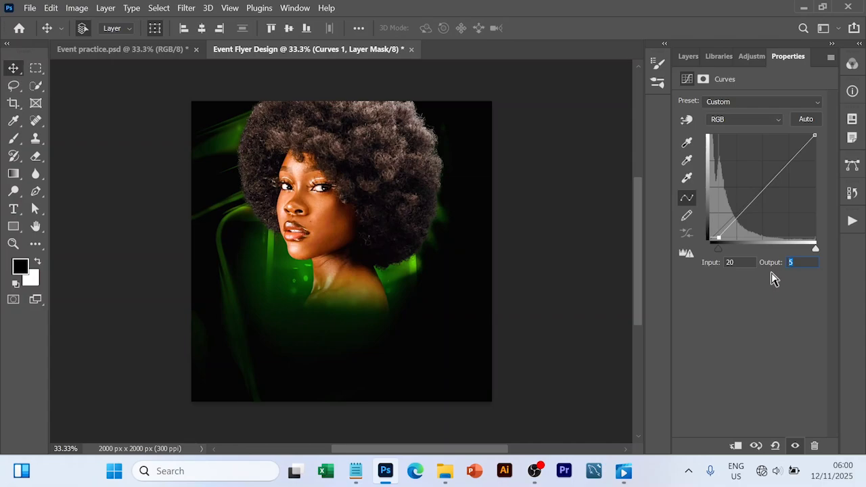
type("17")
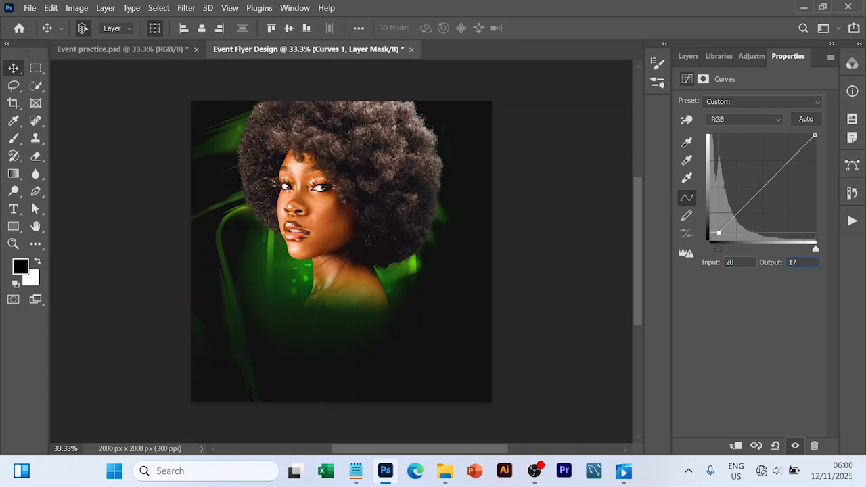
- Clip the Curves 1 adjustment layer to the Model layer so it affects only the woman
left_click(688, 58)
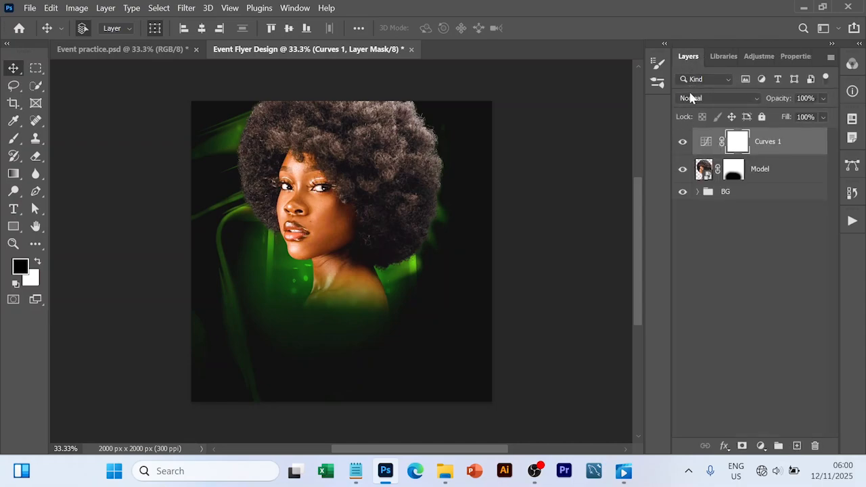
left_click_drag(772, 148, 771, 149)
left_click(772, 150, "alt")
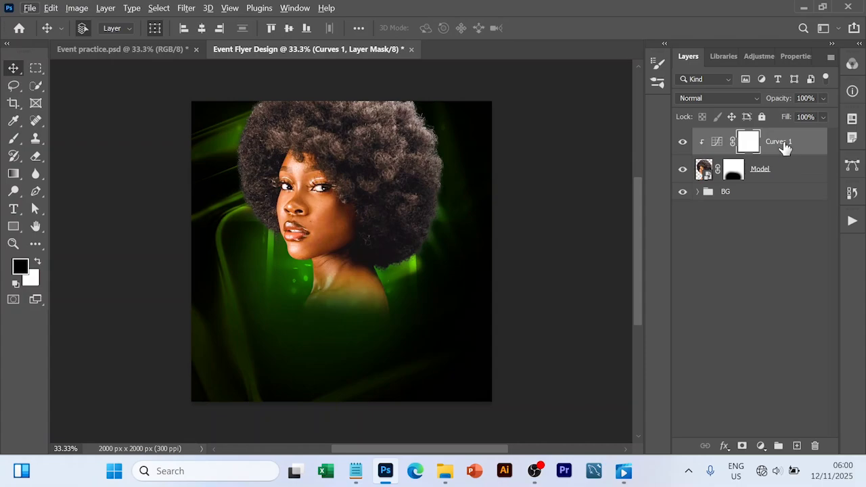
left_click(784, 148)
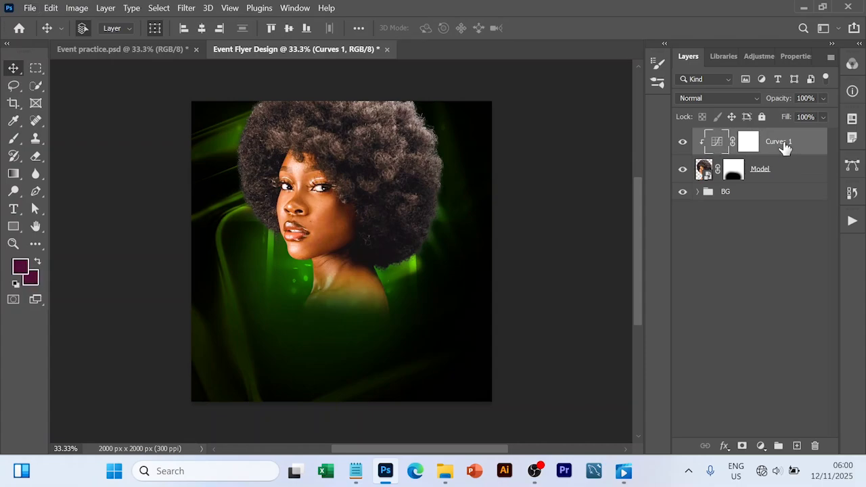
right_click(784, 147)
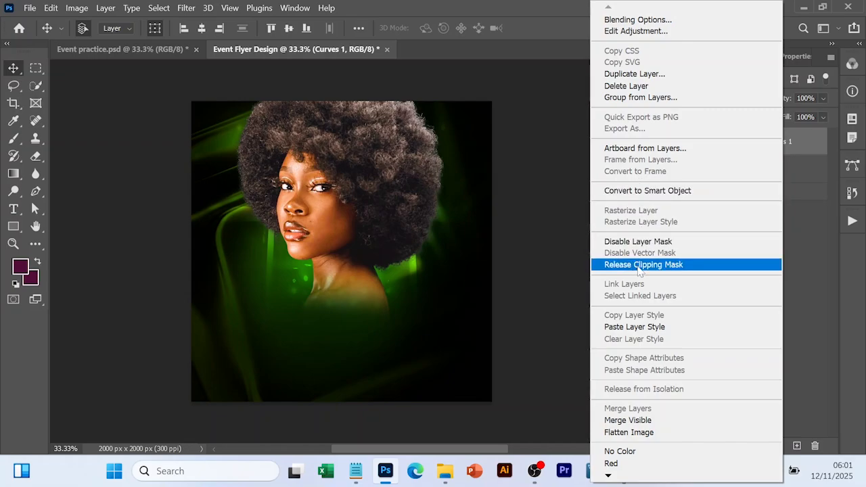
left_click(553, 274)
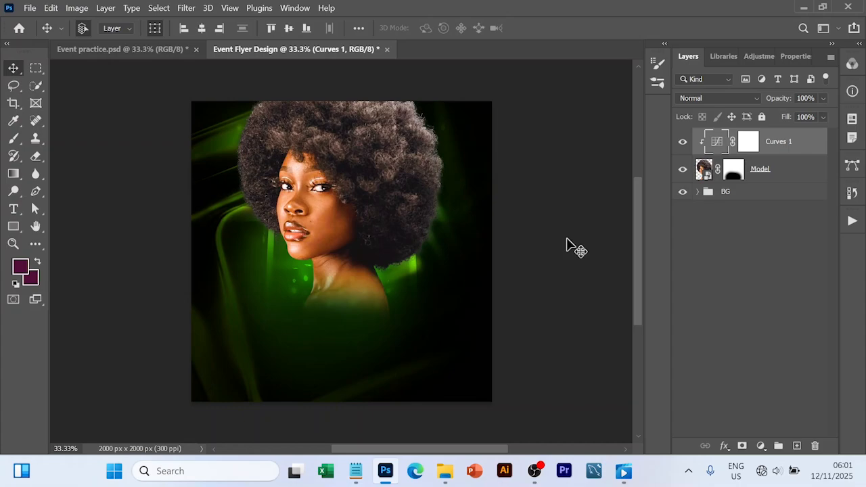
right_click(785, 144)
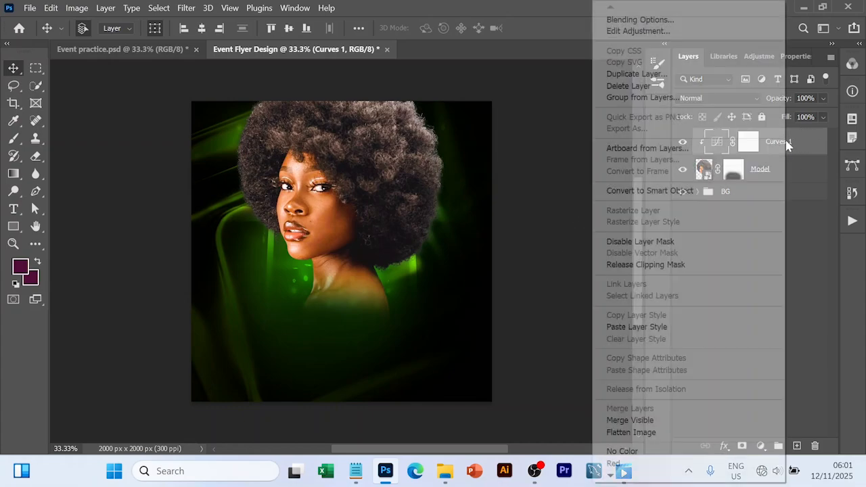
- Set the Curves 1 layer's blend mode to Soft Light
left_click(802, 145)
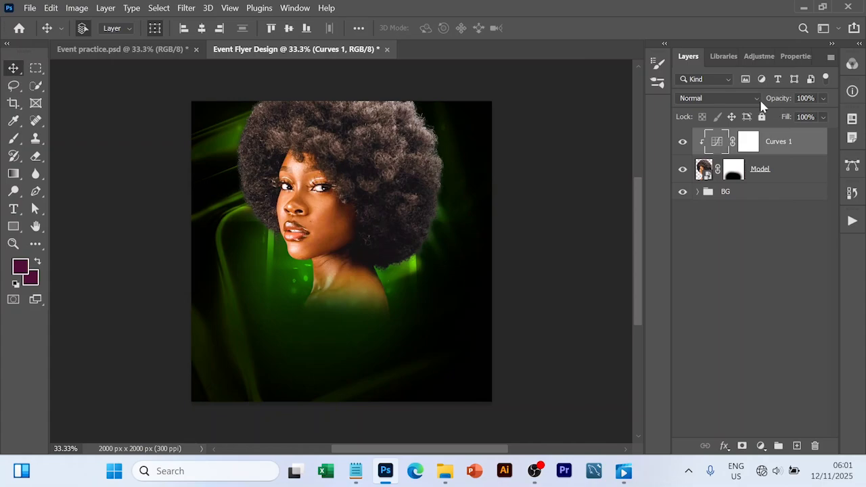
left_click(757, 98)
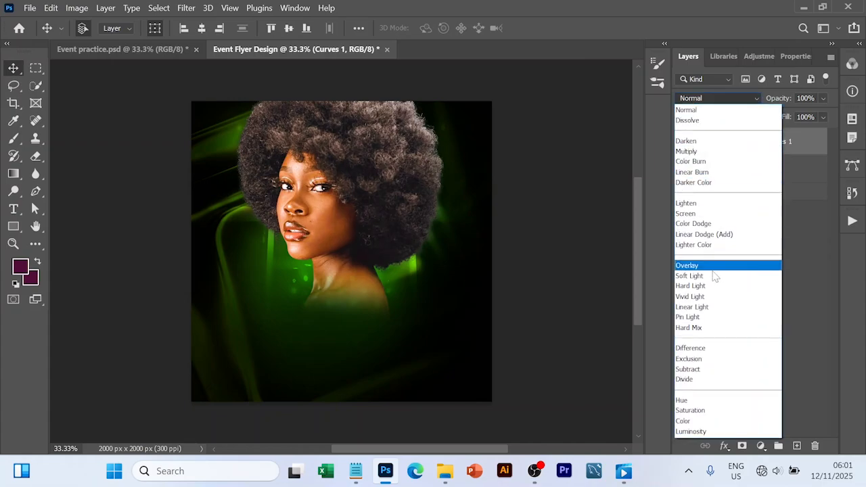
left_click(708, 278)
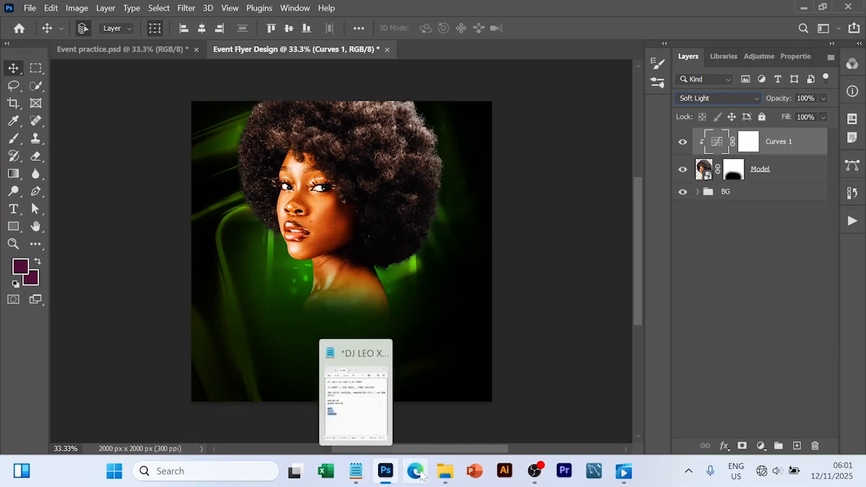
- Place the smoke image 144 from the Event flyer resourses folder into the flyer and scale it to 14.37%
left_click(424, 392)
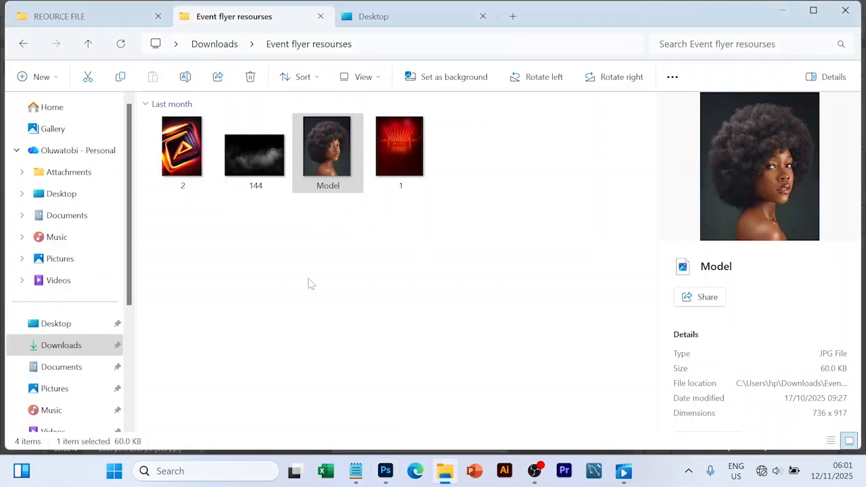
left_click_drag(248, 168, 333, 182)
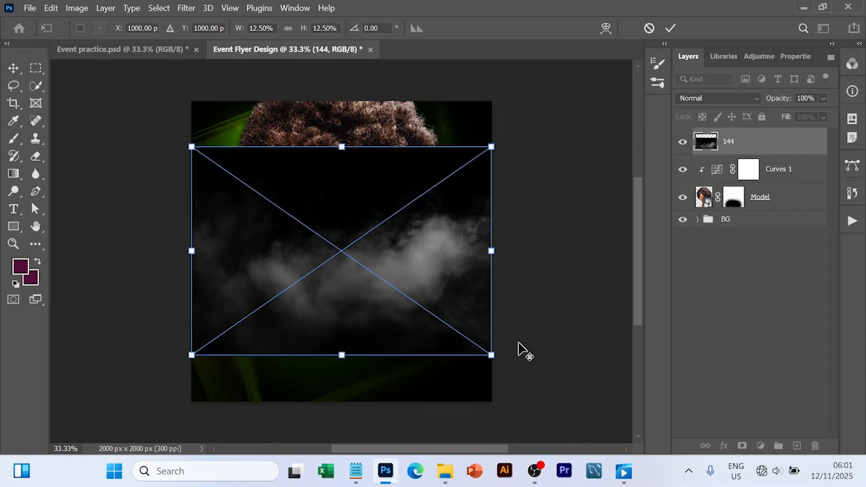
left_click_drag(492, 356, 514, 371)
- Flip the smoke image horizontally and place it over the canvas's upper part at about X 1075.5 px, Y 118 px
right_click(445, 254)
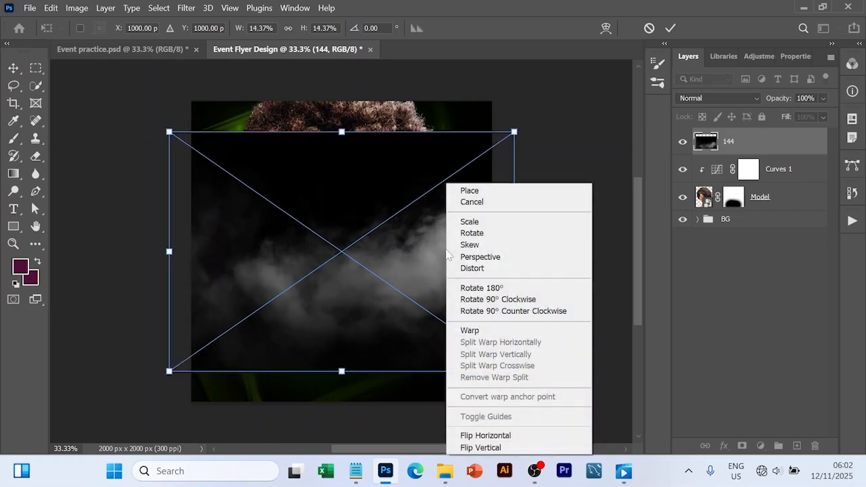
left_click(485, 436)
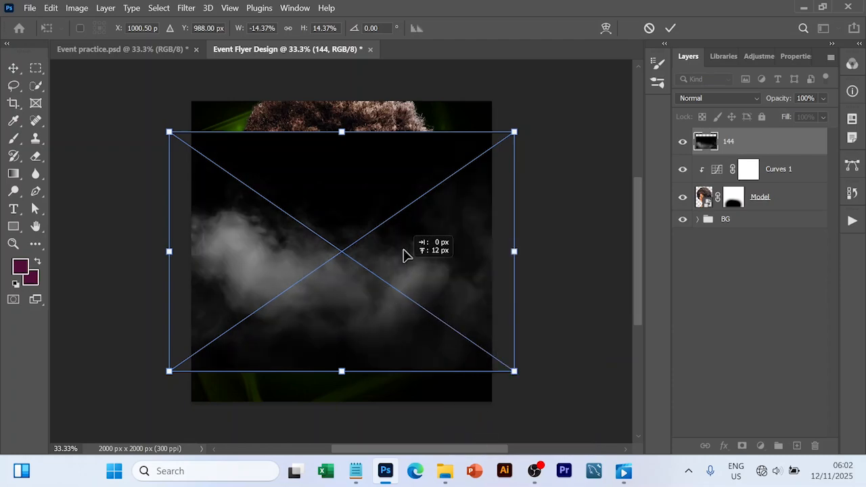
left_click_drag(404, 253, 396, 175)
left_click_drag(397, 171, 398, 171)
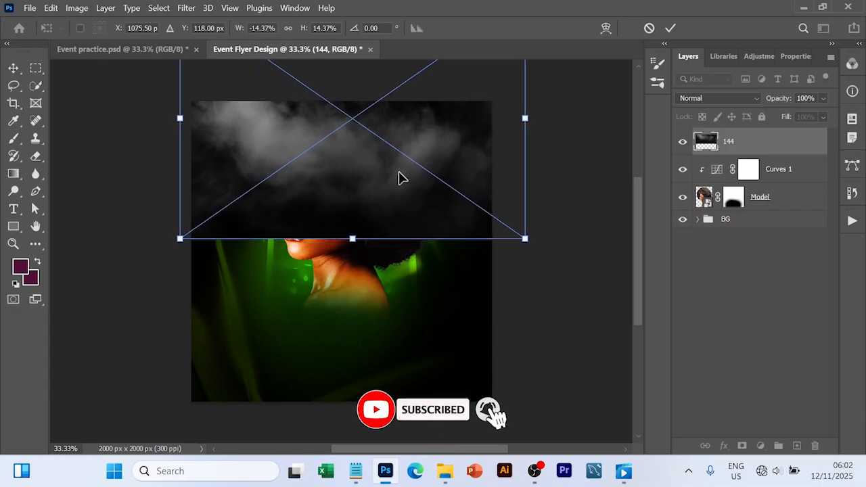
left_click(669, 28)
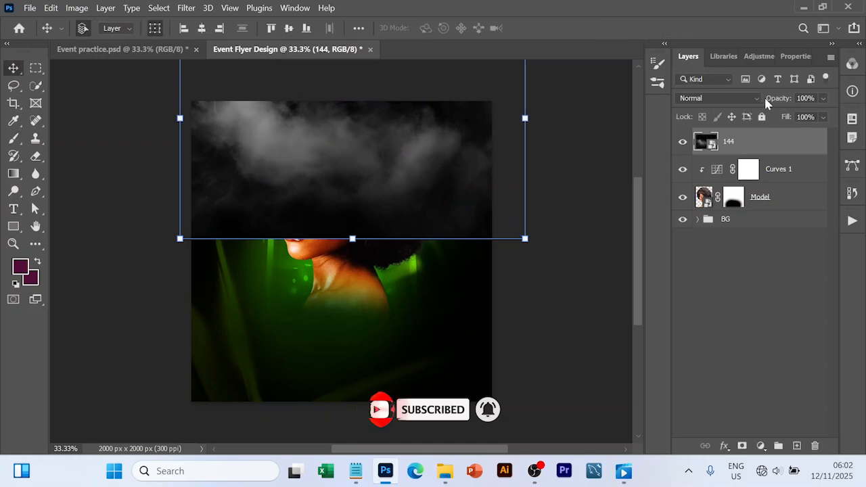
- Set the 144 smoke layer's blend mode to Screen and mask out its lower edge with a soft black 900 px brush
left_click(756, 98)
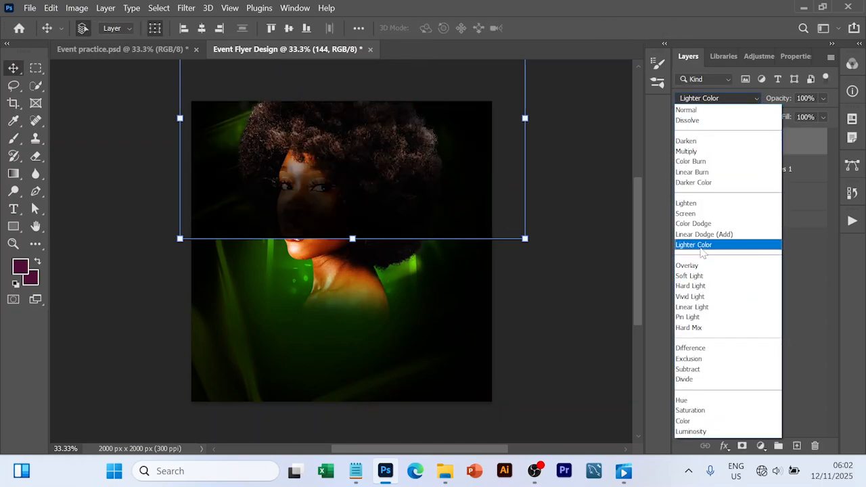
left_click(694, 214)
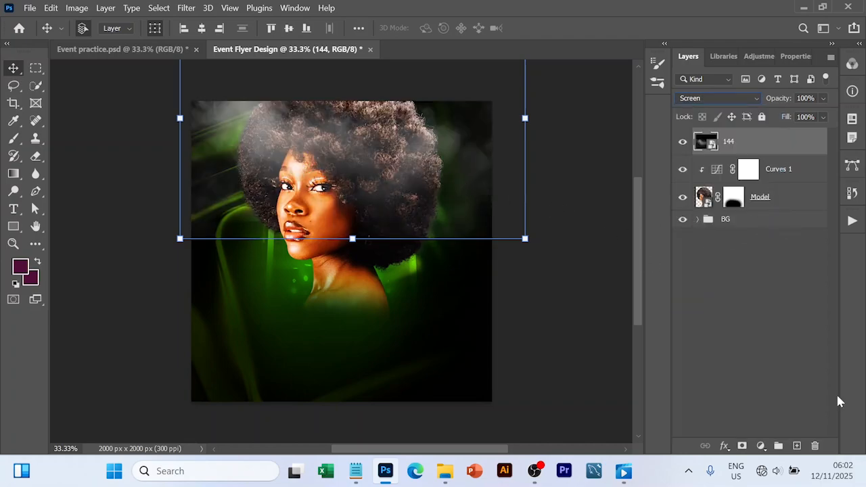
left_click(742, 446)
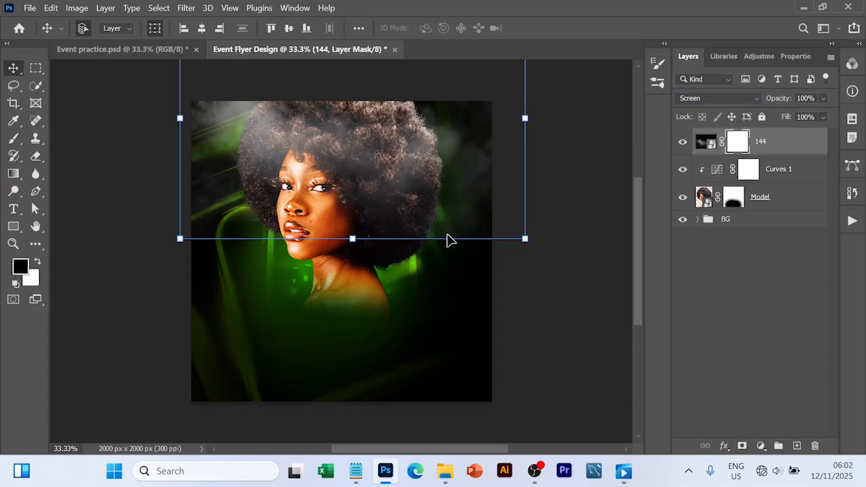
key("b")
left_click_drag(442, 246, 382, 243)
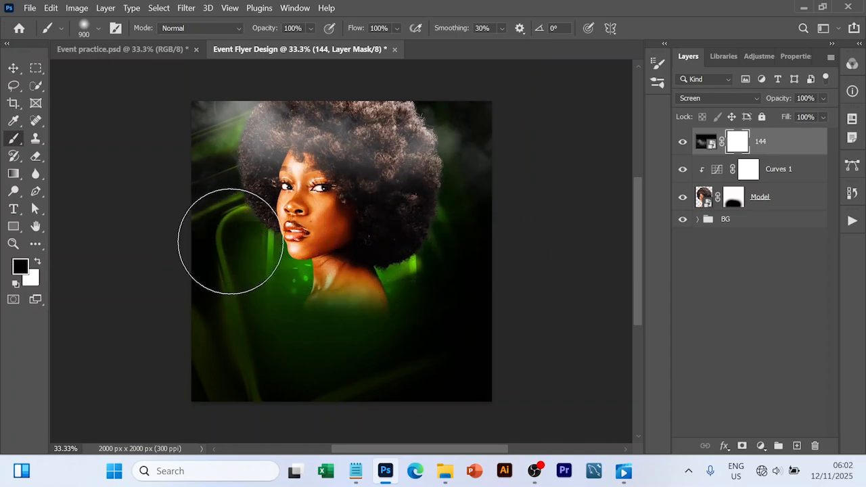
mouse_move(230, 241)
left_mouse_down()
mouse_move(216, 242)
mouse_move(255, 232)
mouse_move(247, 228)
mouse_move(592, 202)
left_mouse_up()
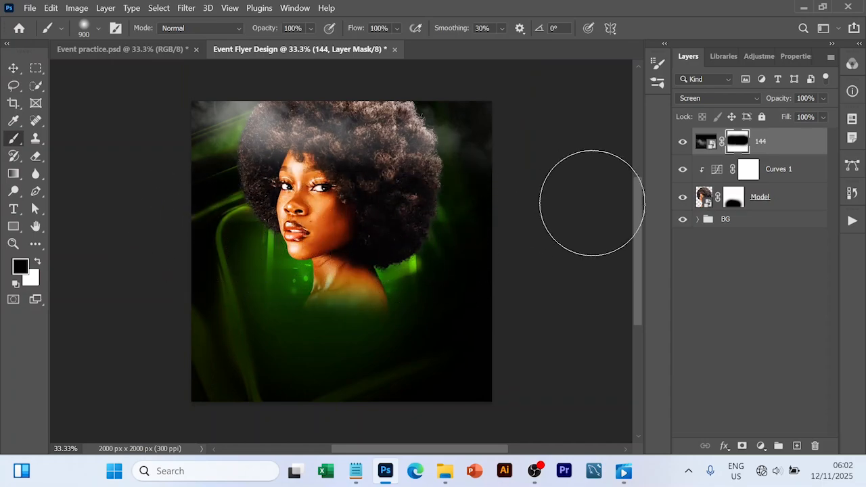
- Move the masked smoke slightly down and to the right over the woman's hair
key("v")
left_click_drag(378, 148, 387, 157)
left_click(599, 284)
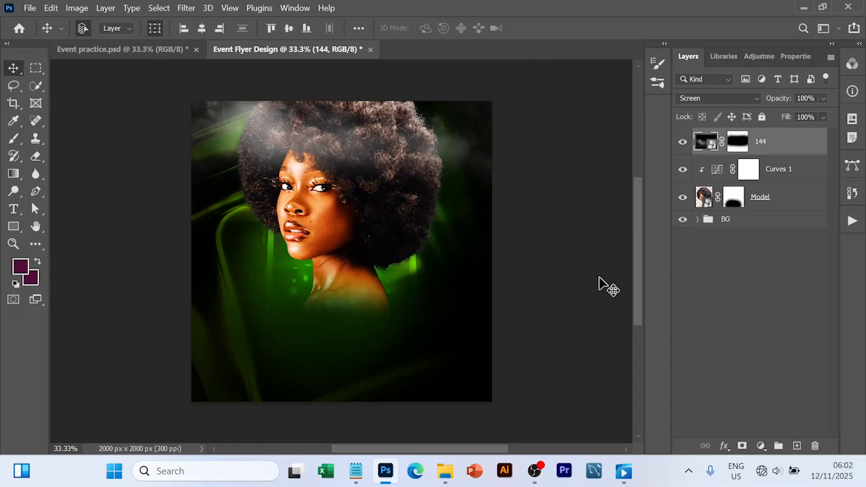
- Add a Hue/Saturation adjustment layer above the smoke layer with Colorize on, Hue 108 and Saturation 57
left_click(772, 153)
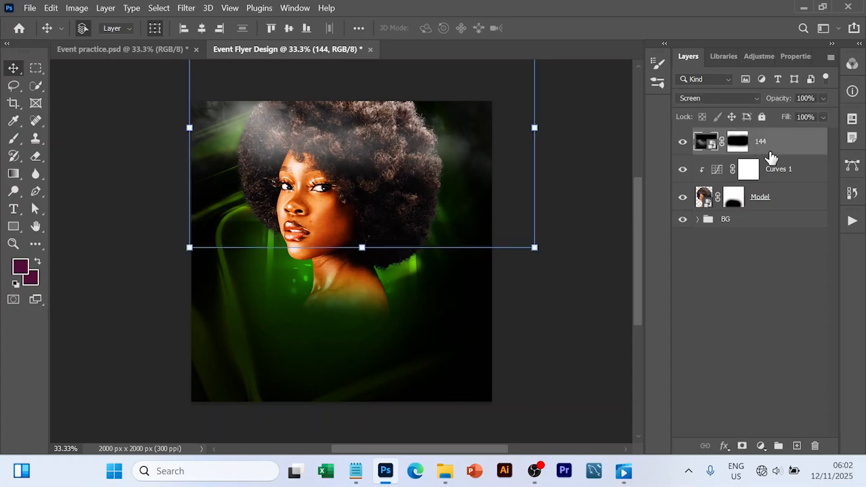
left_click(761, 447)
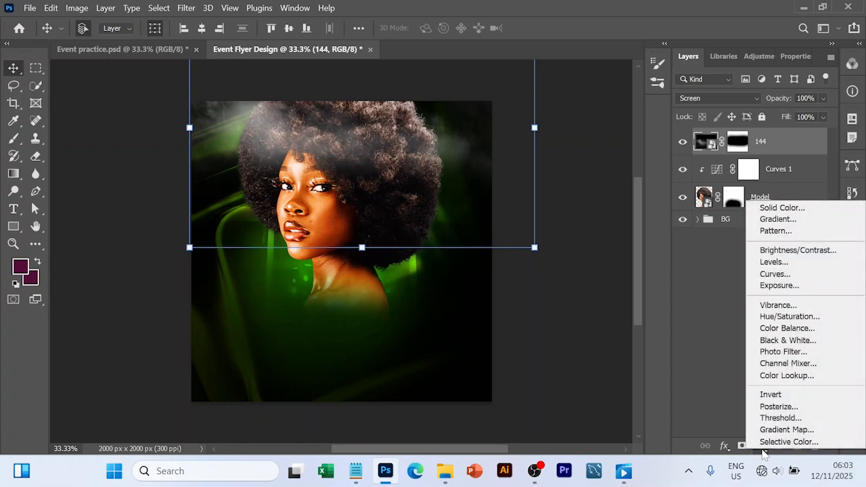
left_click(788, 316)
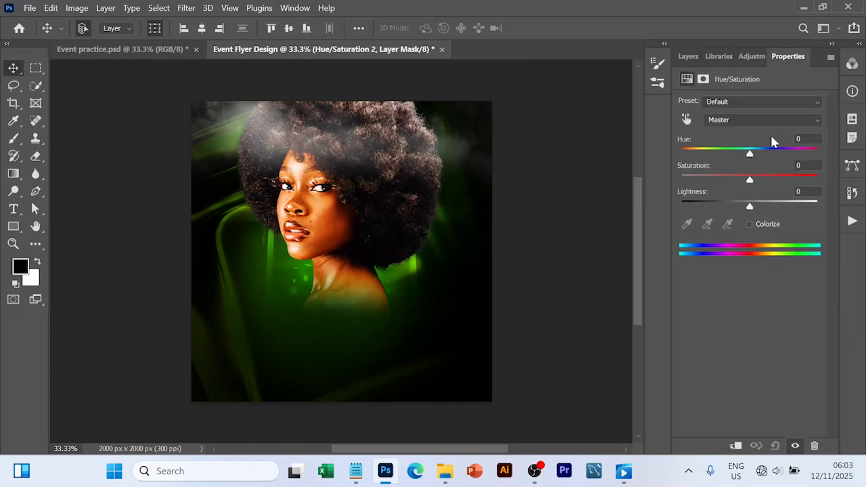
left_click(749, 224)
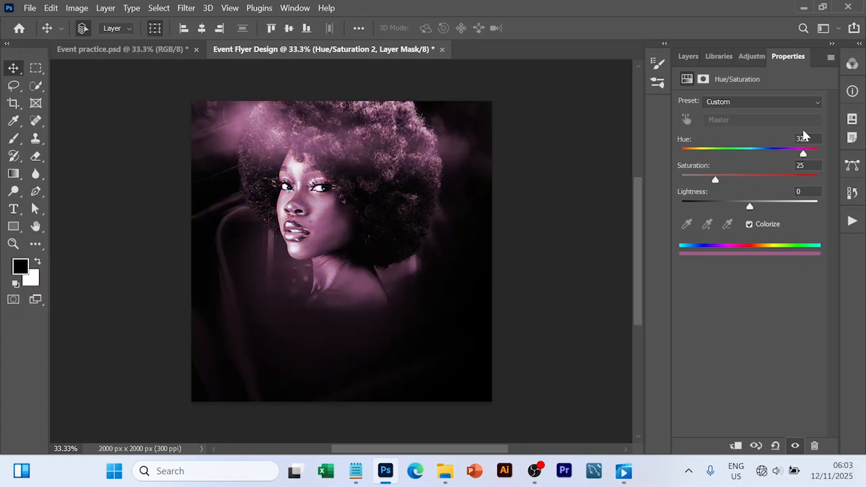
type("108")
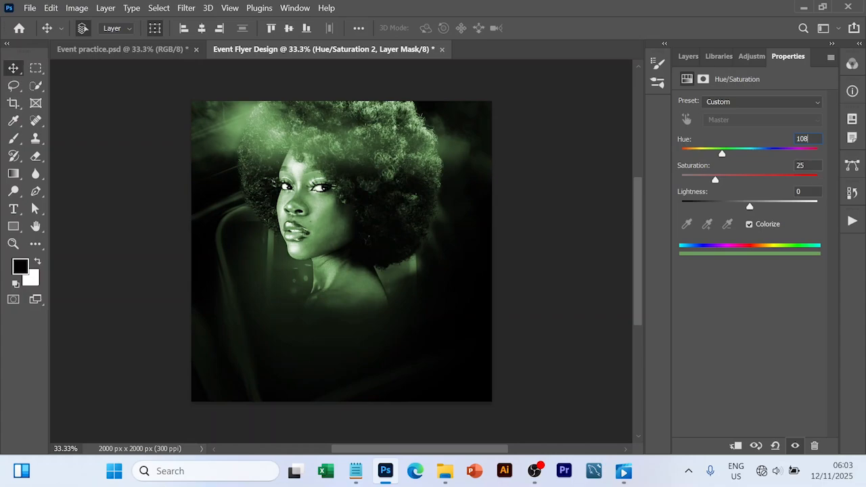
key("Tab")
type("57")
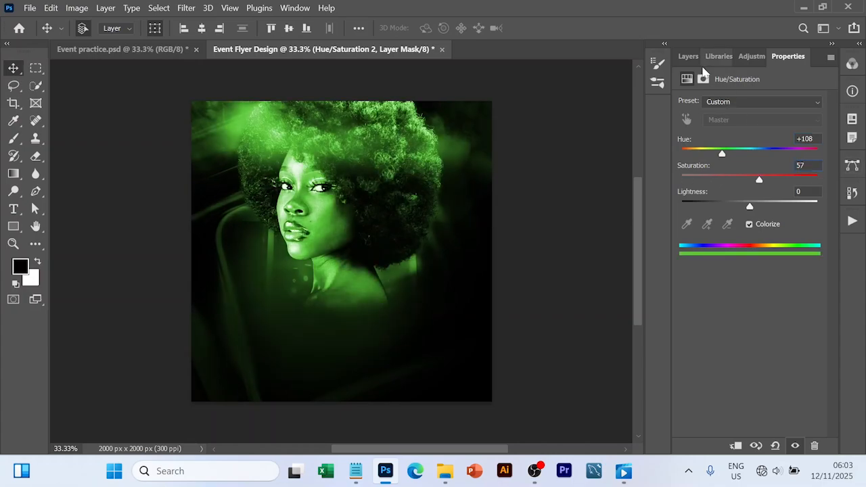
- Clip the Hue/Saturation 2 layer to the 144 smoke layer and lower its opacity to 79%
left_click(688, 56)
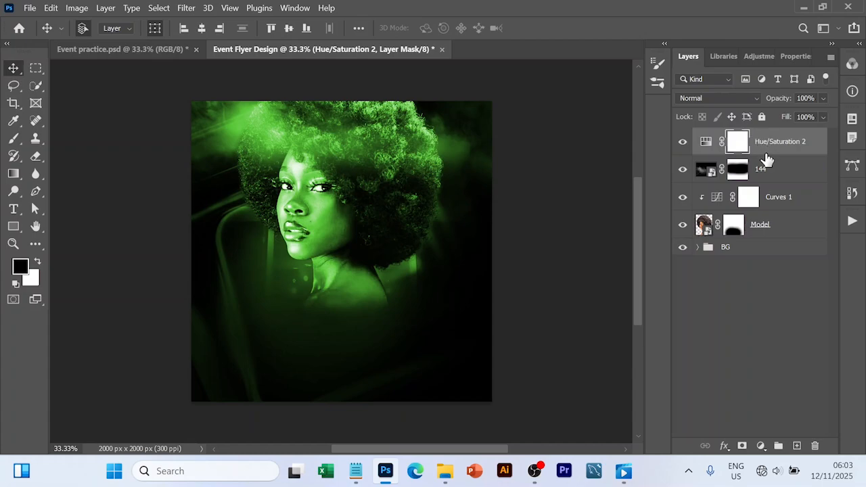
left_click_drag(767, 159, 769, 144)
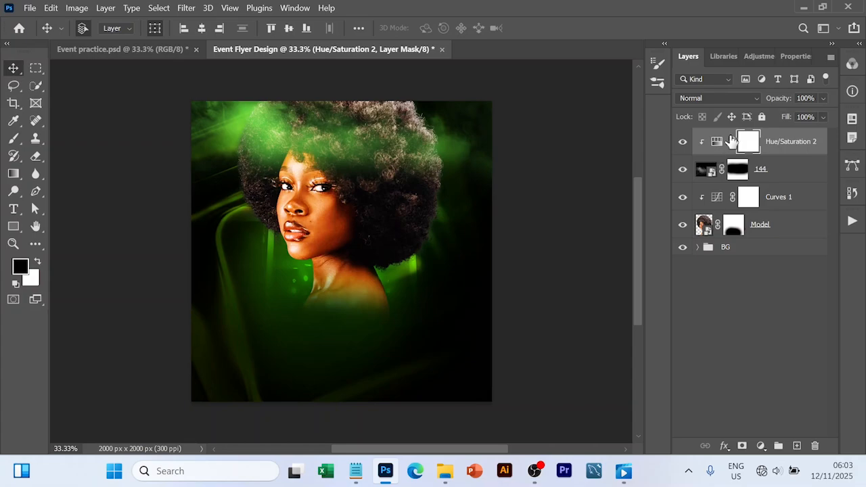
left_click(823, 98)
left_click_drag(830, 117, 816, 119)
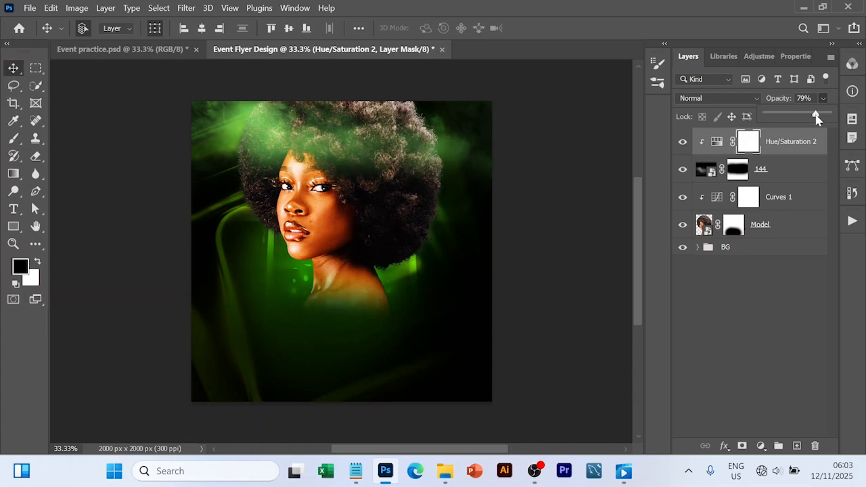
left_click(771, 308)
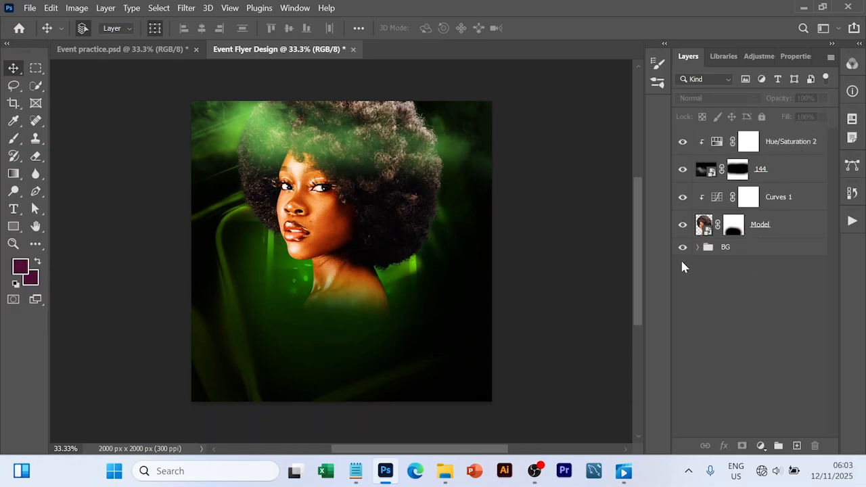
- Add a new empty layer above the Hue/Saturation 2 layer and set the foreground color to green 009114
left_click(776, 148)
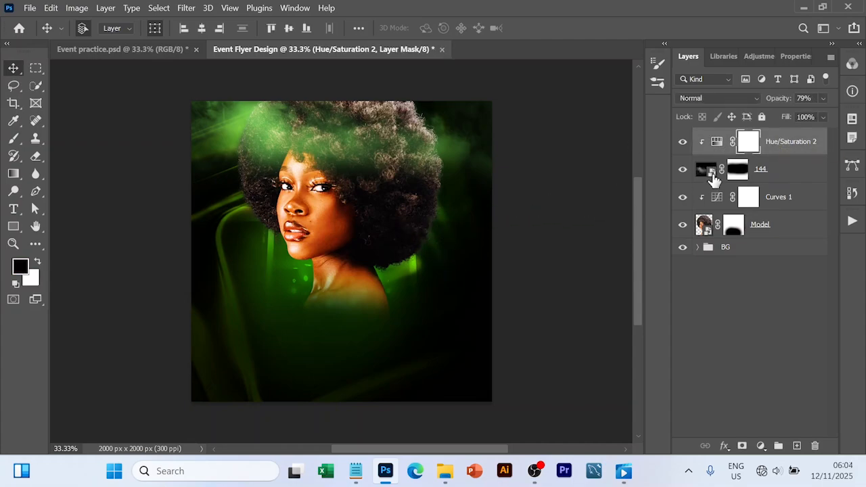
left_click(797, 447)
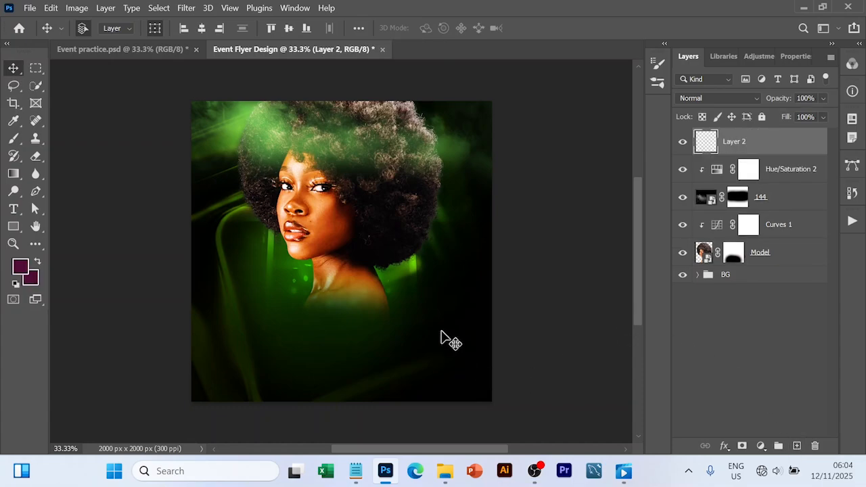
key("b")
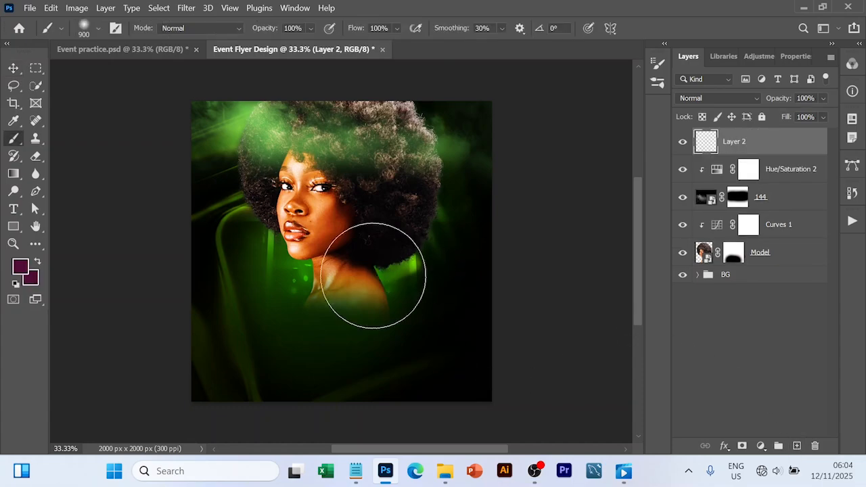
left_click(20, 268)
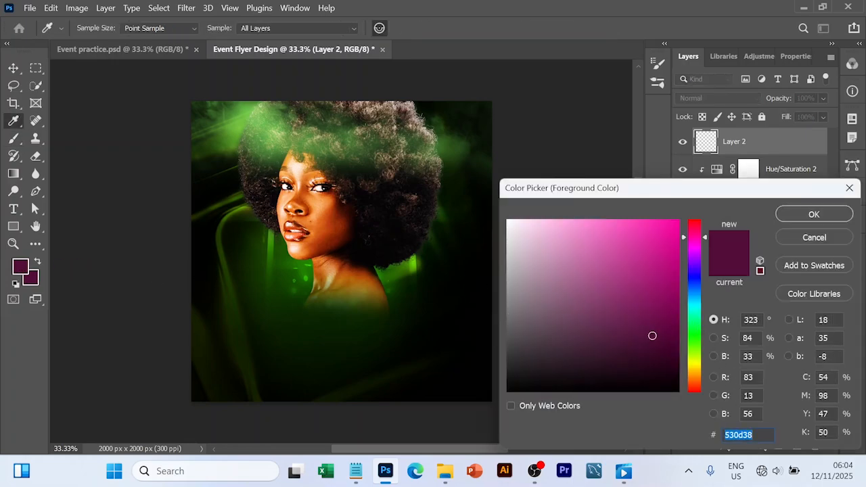
type("019114")
type("00")
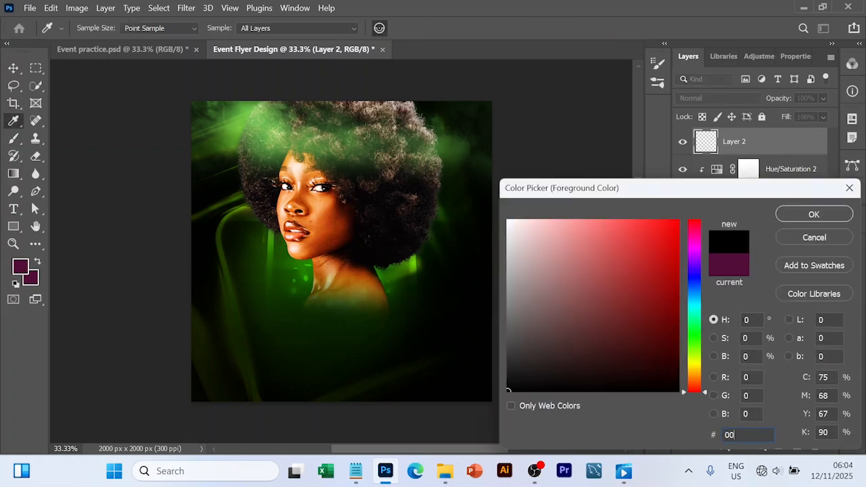
type("9114")
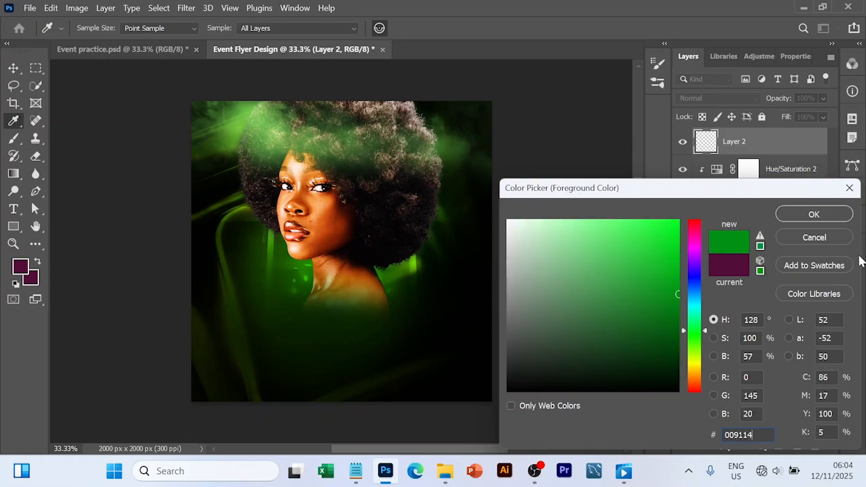
left_click(812, 215)
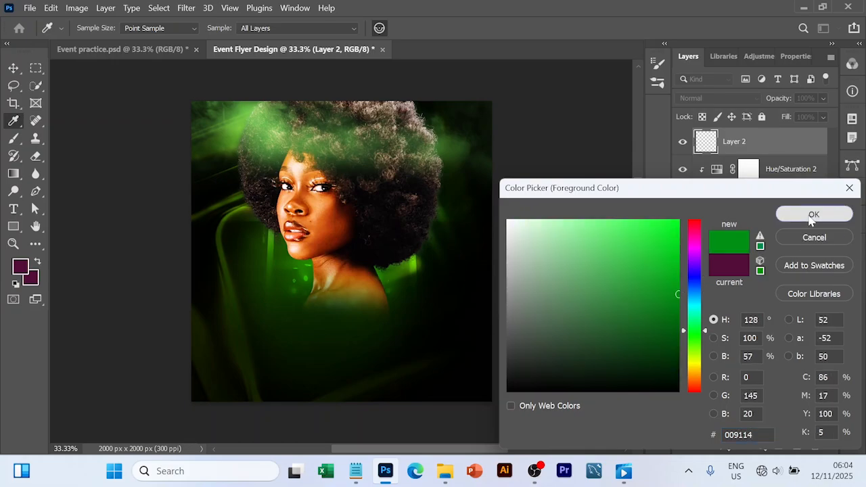
- Paint a soft green glow over the right edge of the woman's hair with a 900 px brush
key("b")
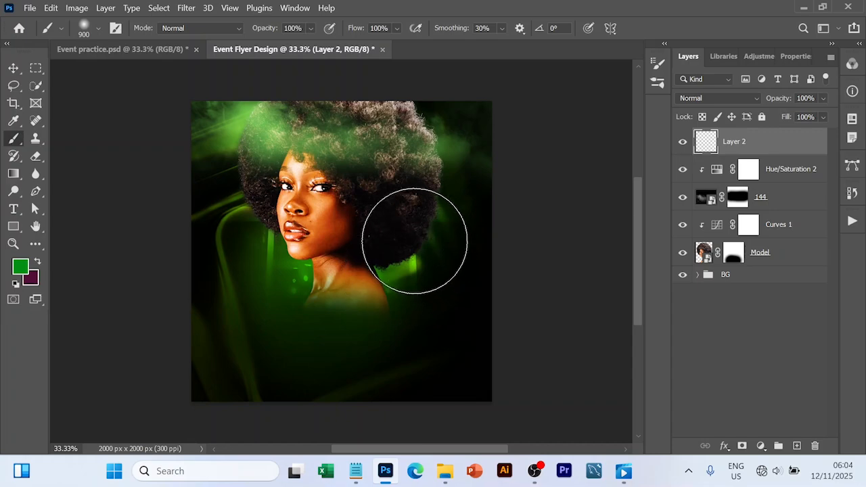
left_click(417, 238)
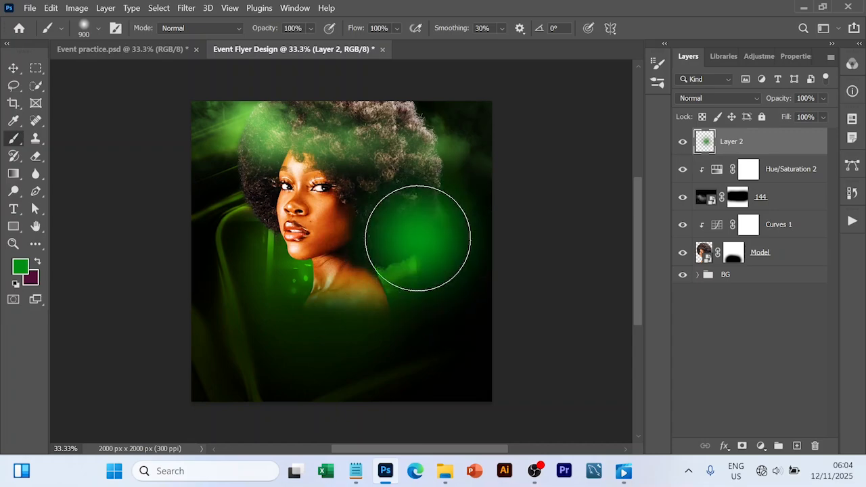
left_click(422, 239)
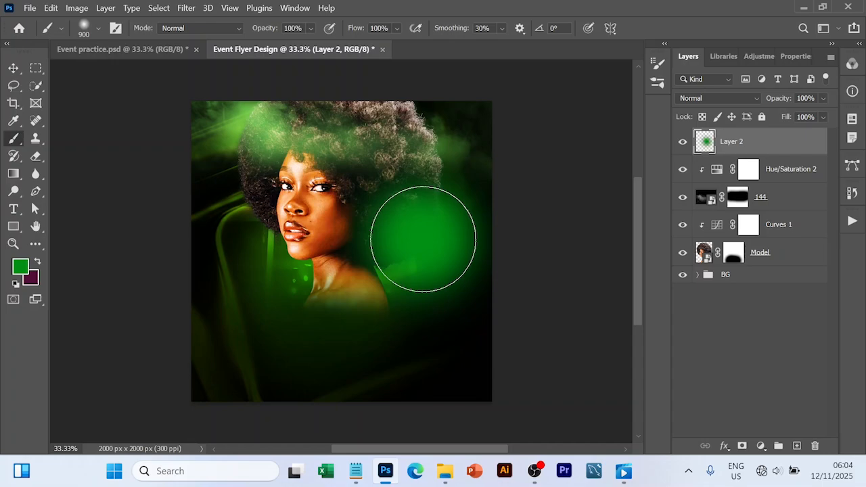
- Set the green glow layer's blend mode to Linear Dodge (Add) and move it slightly up and to the right
key("v")
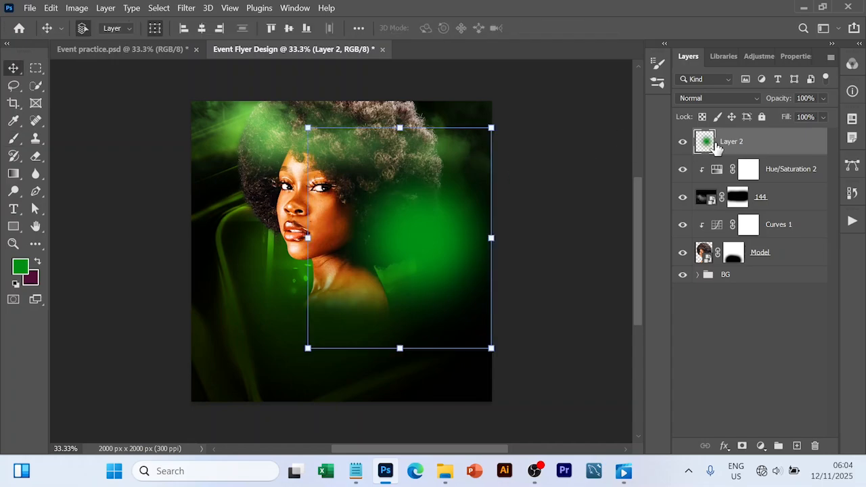
left_click(752, 98)
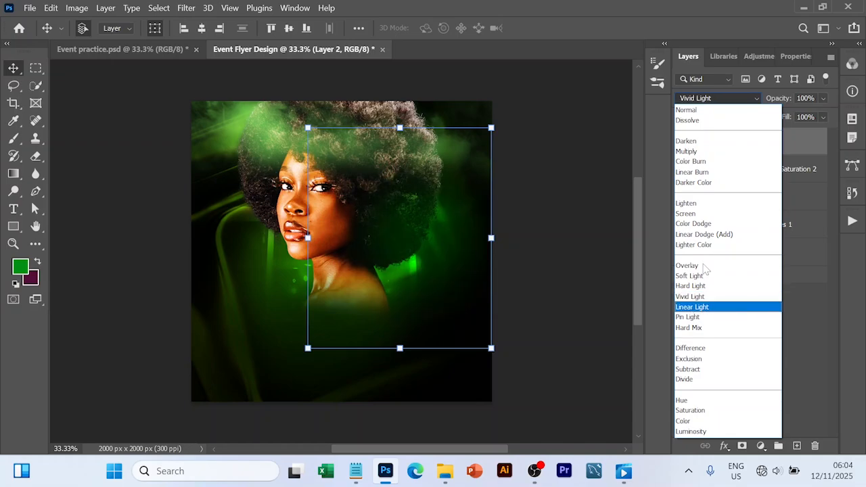
left_click(704, 237)
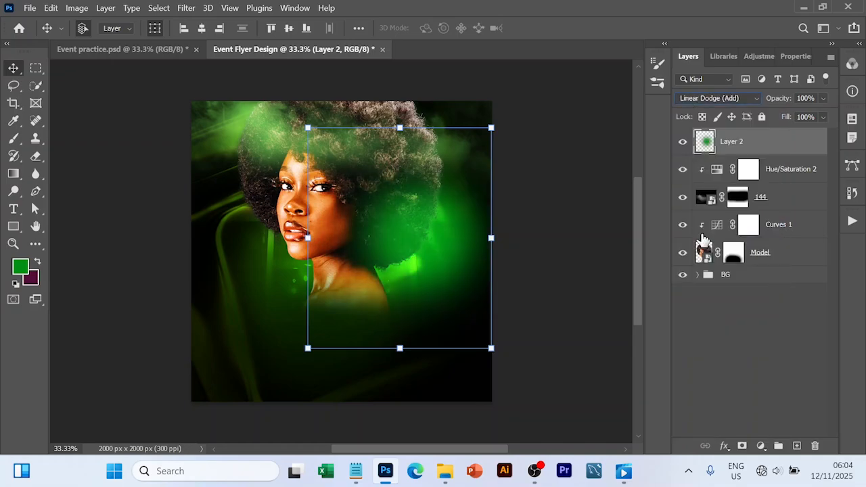
left_click_drag(441, 238, 448, 228)
left_click(556, 258)
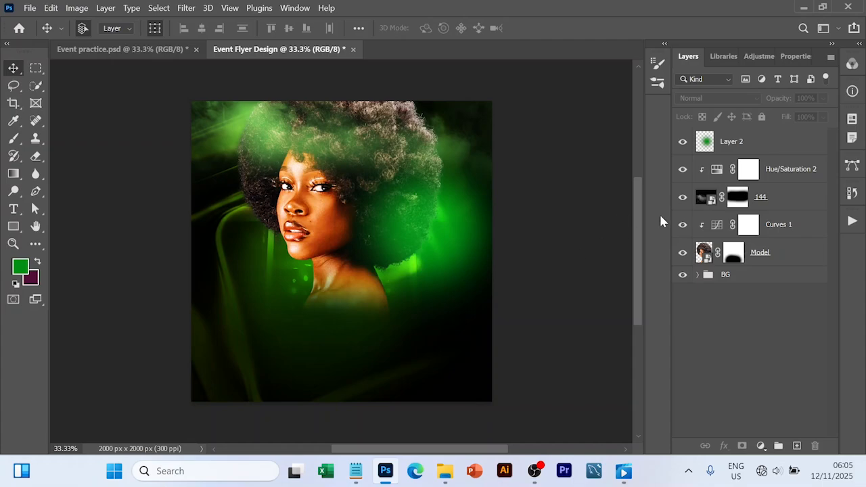
- Group all layers from the Model layer up to Layer 2 and name the group Model
left_click(740, 256)
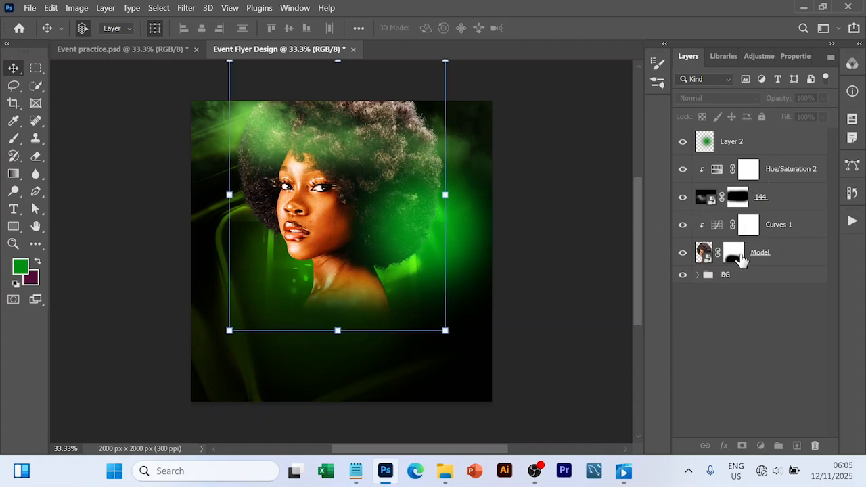
left_click(756, 145, "shift")
key("ctrl+g")
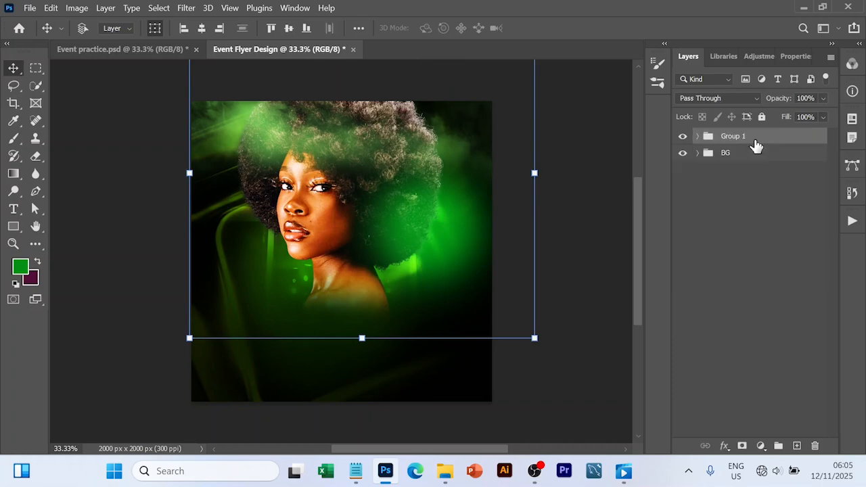
double_click(733, 137)
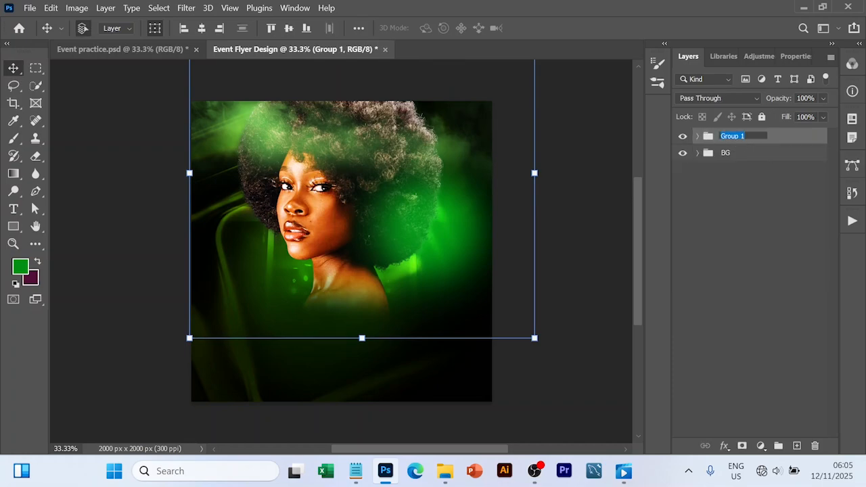
type("Model")
left_click(746, 194)
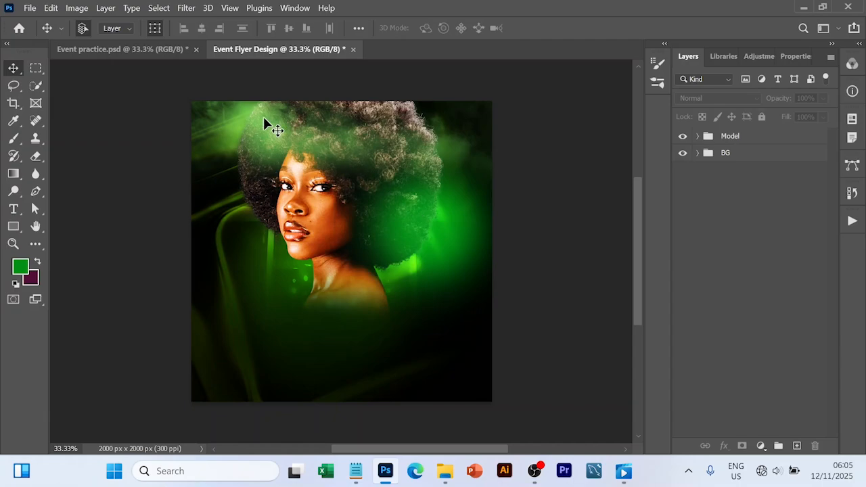
- Copy the Text group from Event practice.psd and paste it above the Model group in Event Flyer Design
left_click(125, 53)
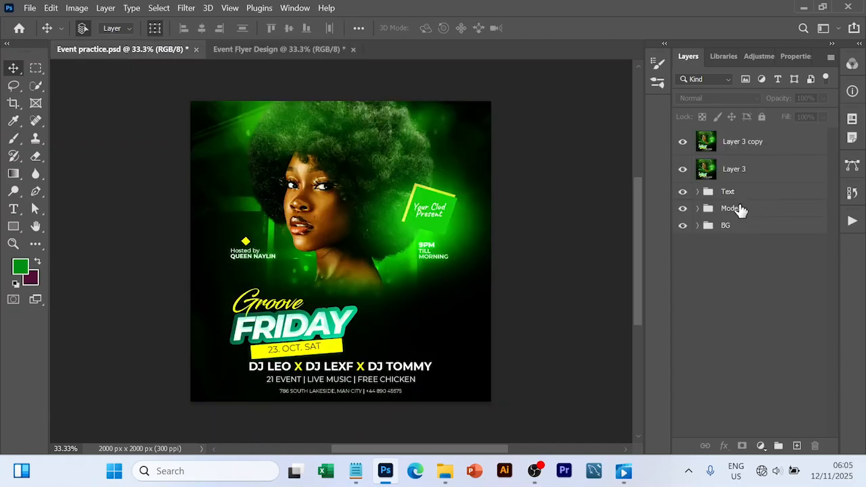
left_click(734, 197)
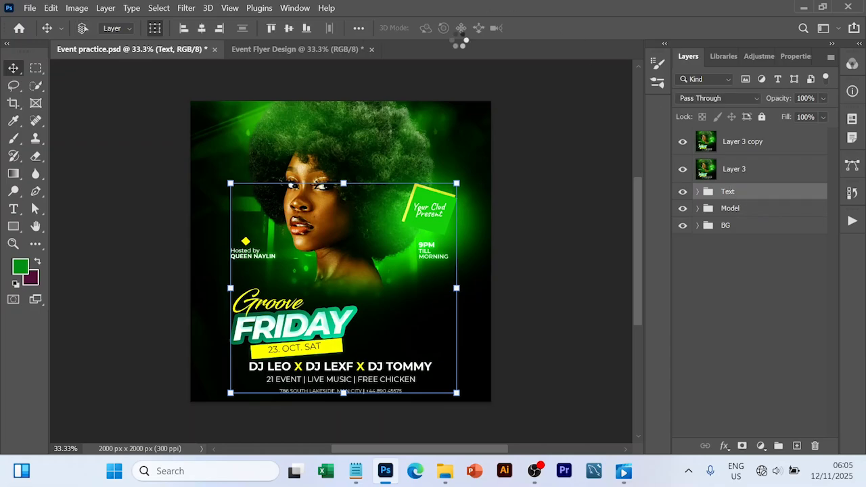
left_click(322, 51)
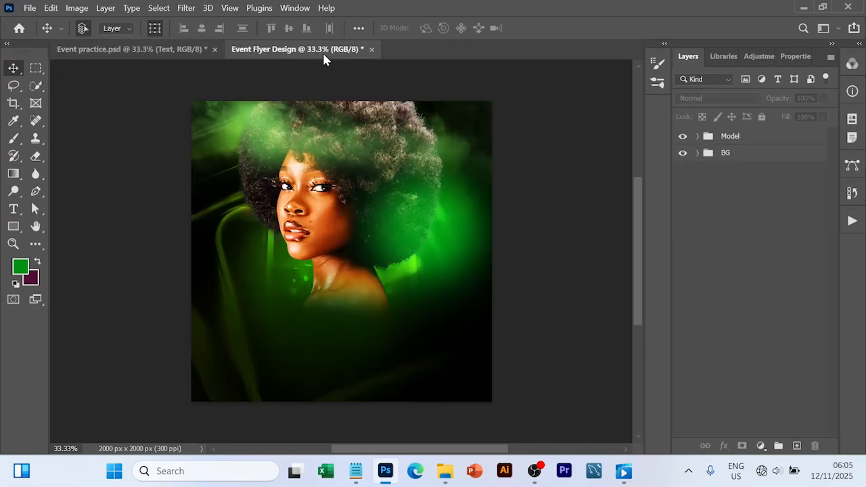
left_click(767, 142)
left_click(767, 143)
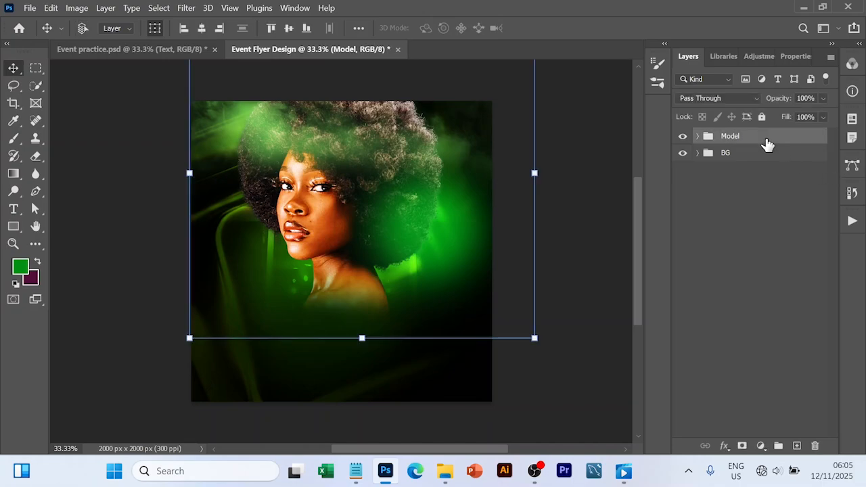
key("ctrl+v")
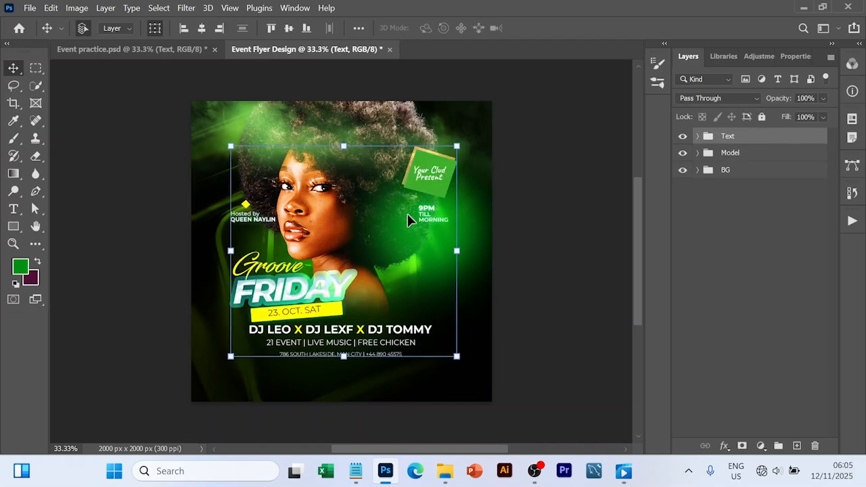
- Move the pasted Text group down so its address line sits just above the flyer's bottom edge
key("ctrl+t")
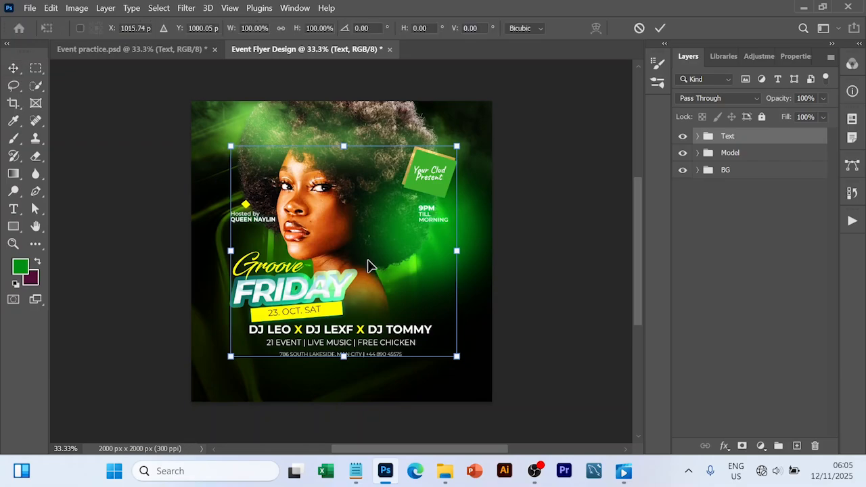
left_click_drag(368, 266, 364, 308)
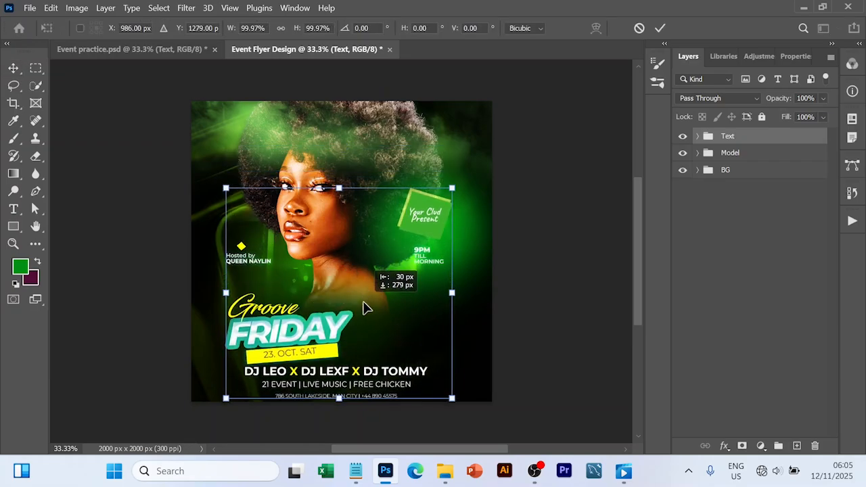
left_click_drag(363, 308, 368, 304)
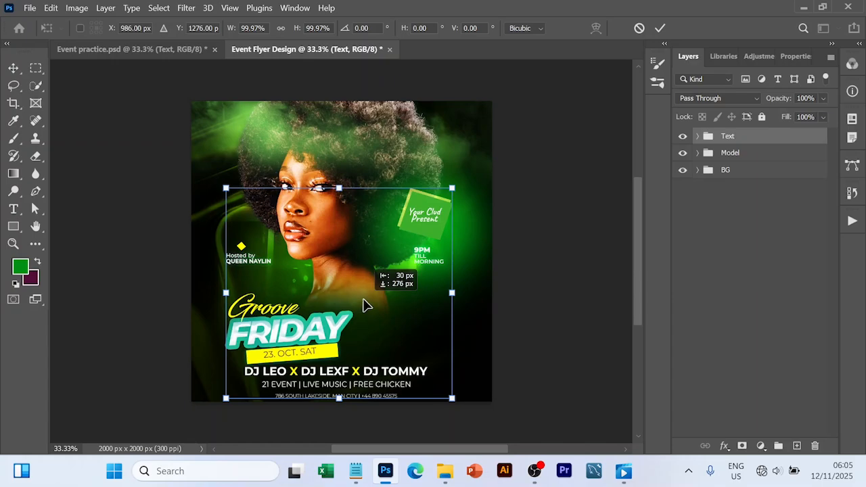
left_click(659, 28)
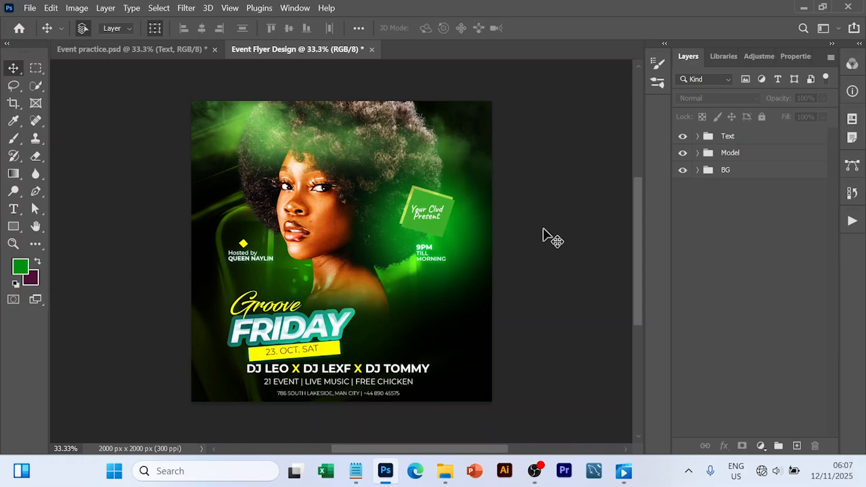
- Expand the Text group, look through its layers and examine the Groove text's font, size and color
left_click(696, 139)
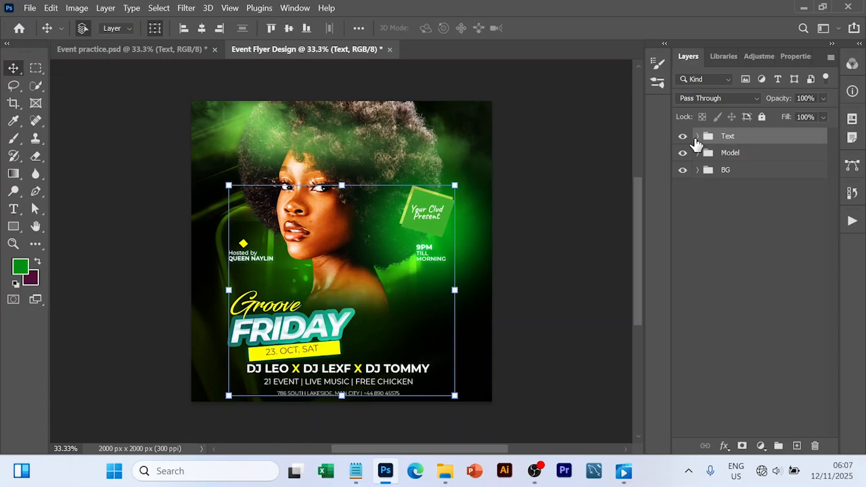
left_click(696, 136)
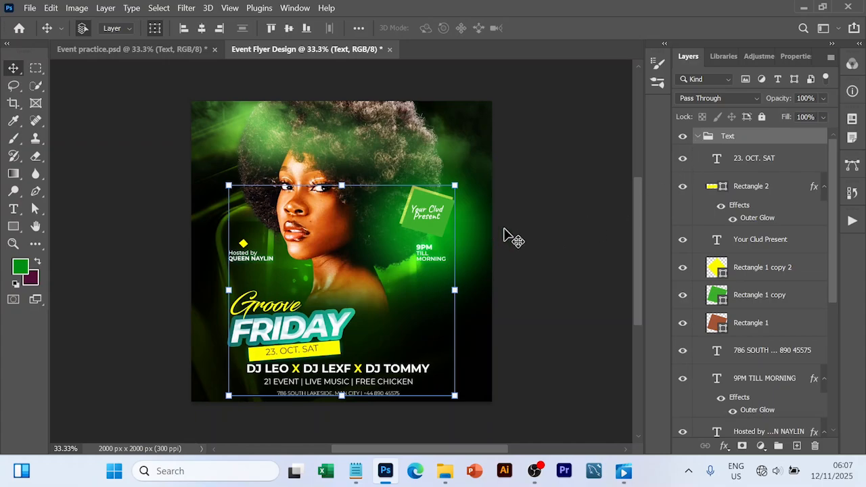
left_click(560, 265)
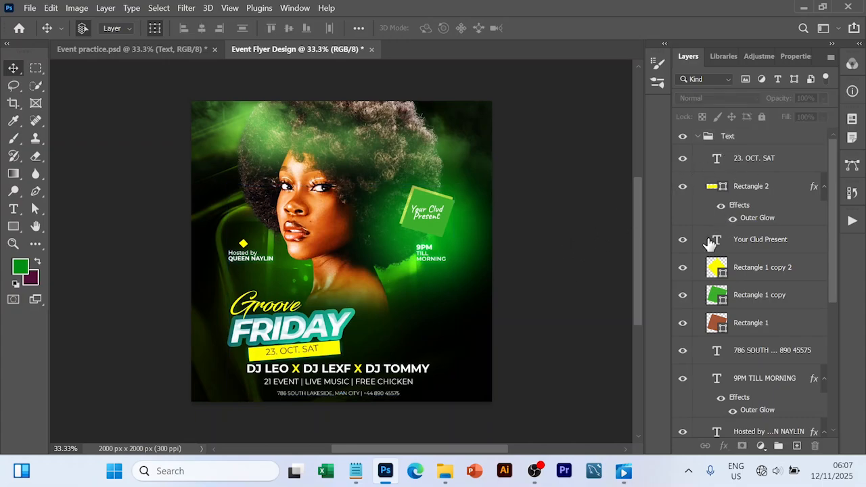
scroll(721, 296, "down", 3)
scroll(721, 297, "down", 5)
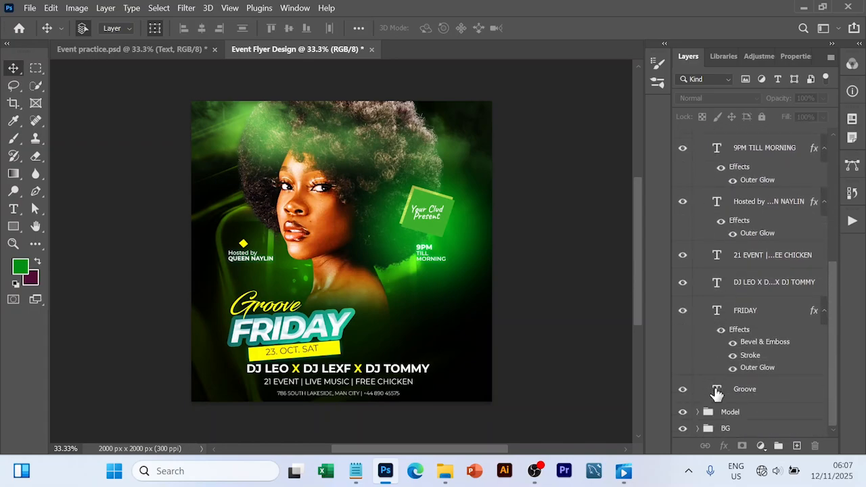
left_click(714, 389)
double_click(716, 390)
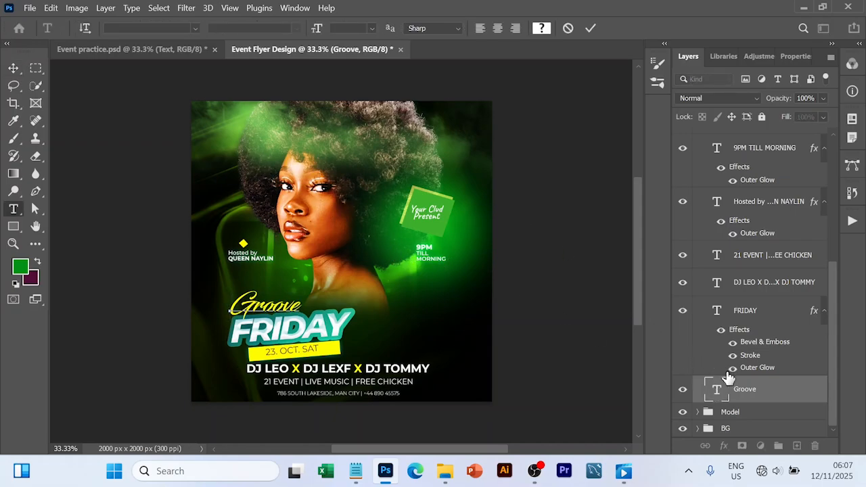
key("ctrl+a")
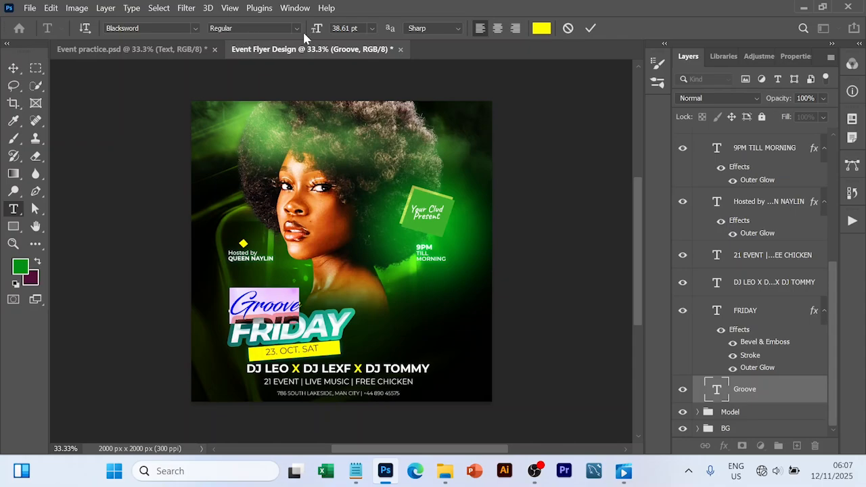
left_click(541, 28)
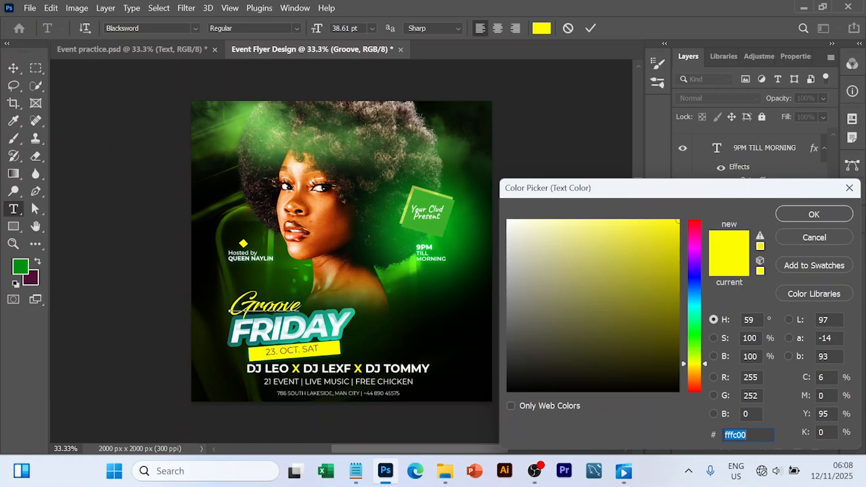
left_click(814, 238)
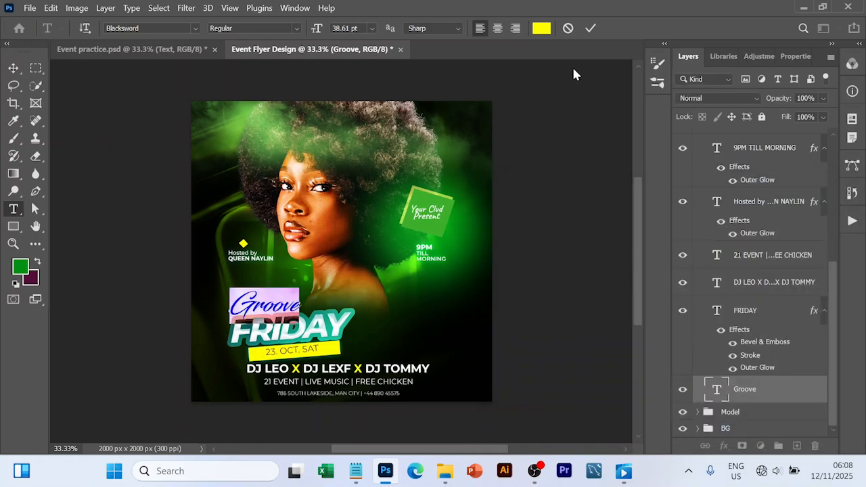
- Close the Groove text and examine the font, size and color of the 23. OCT. SAT text
left_click(590, 27)
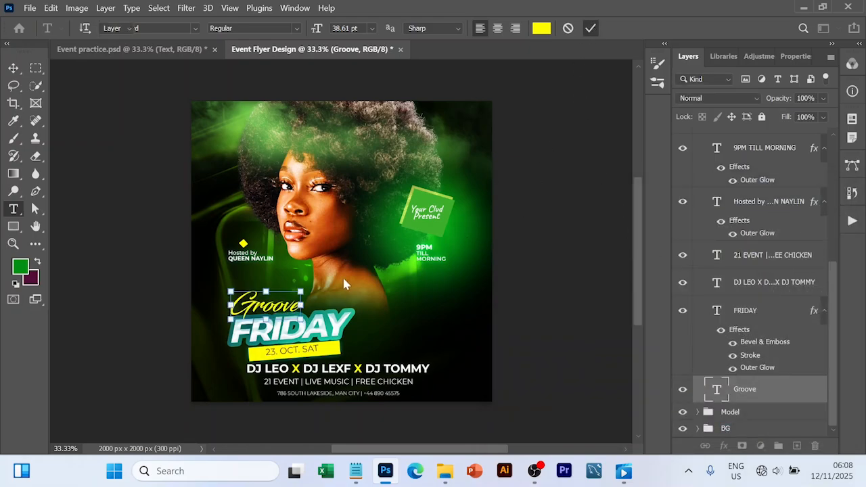
key("v")
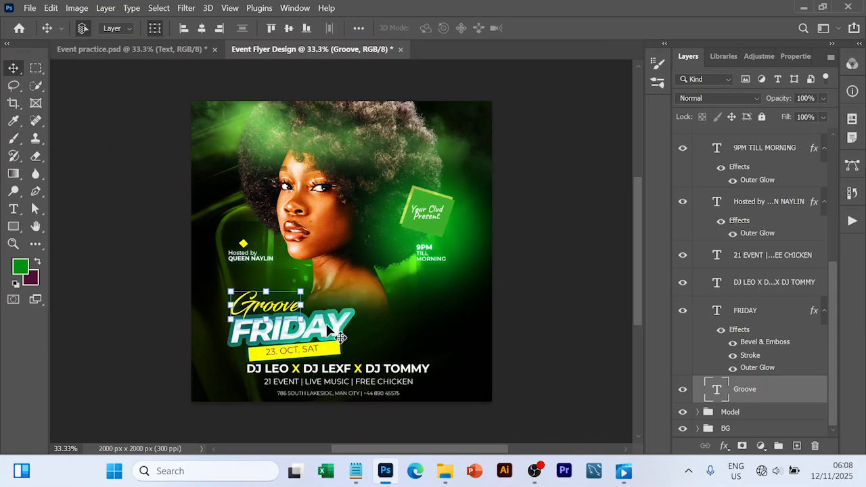
left_click(312, 351)
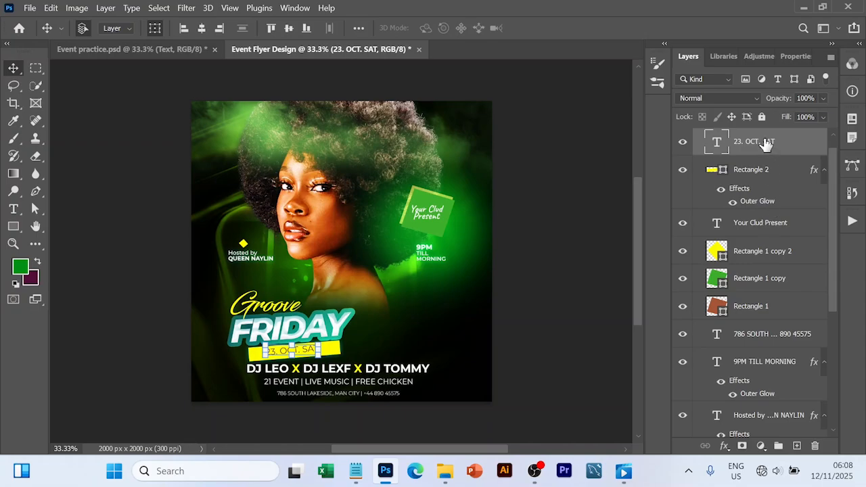
double_click(716, 146)
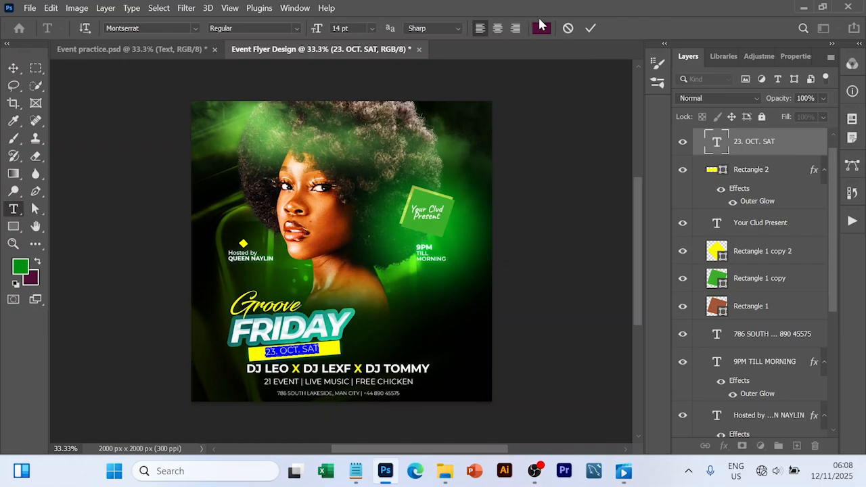
left_click(541, 28)
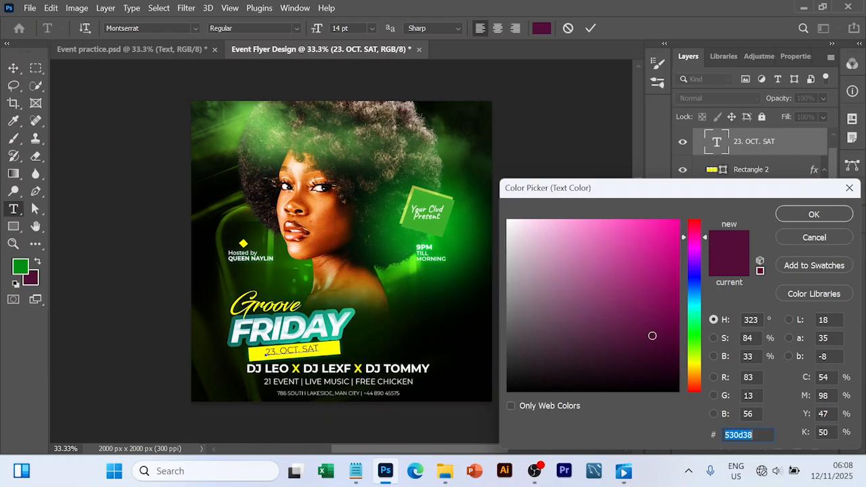
key("Return")
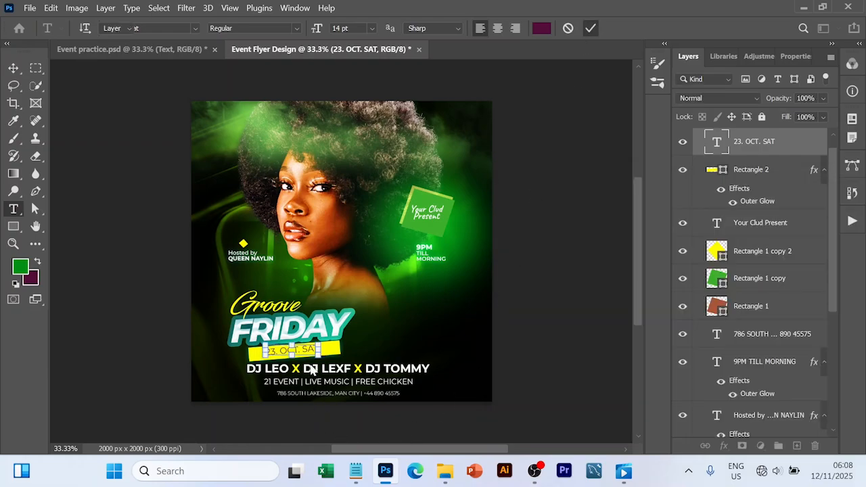
key("ctrl+Return")
key("v")
- Hide the yellow rectangle behind the date and draw a yellow rectangle of about 773 x 92 px just below FRIDAY
left_click(340, 351)
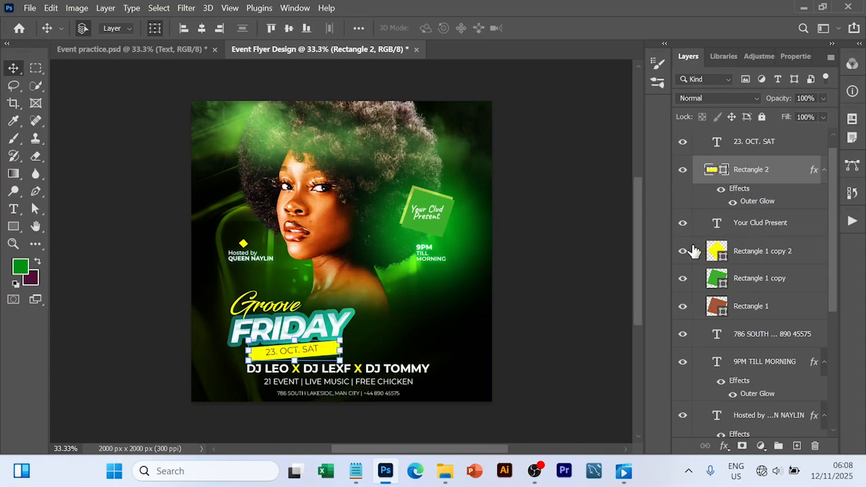
left_click(682, 170)
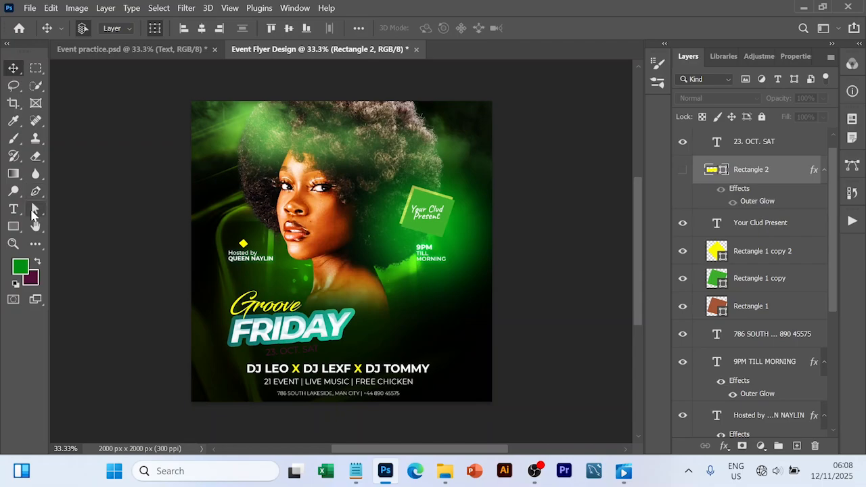
key("u")
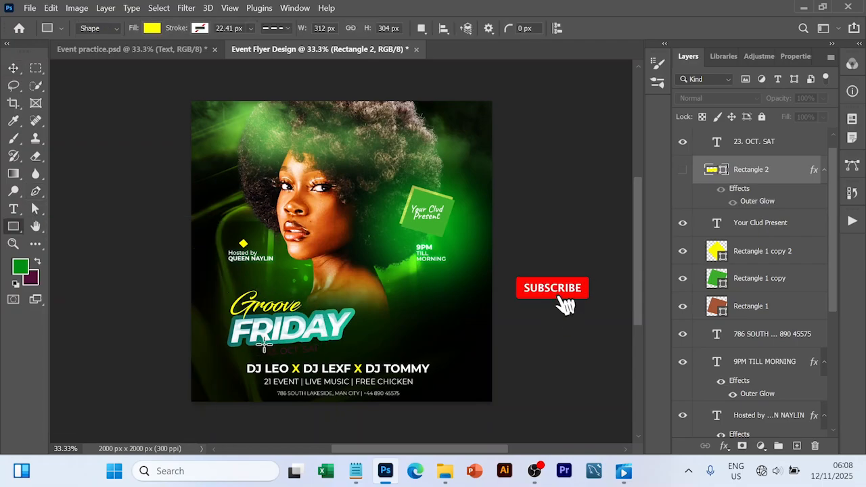
left_click_drag(254, 348, 370, 358)
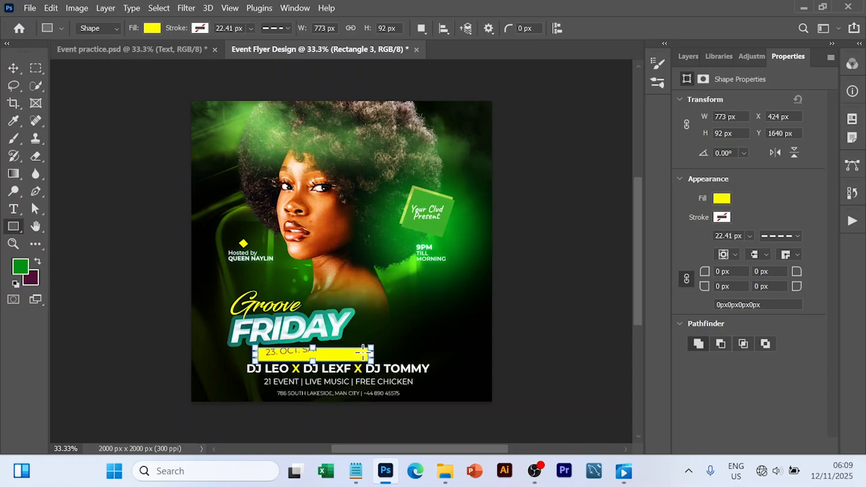
- Skew the new yellow rectangle vertically by about -4.22° at about 126% height, accept conversion to a regular path, and position it behind the date
key("v")
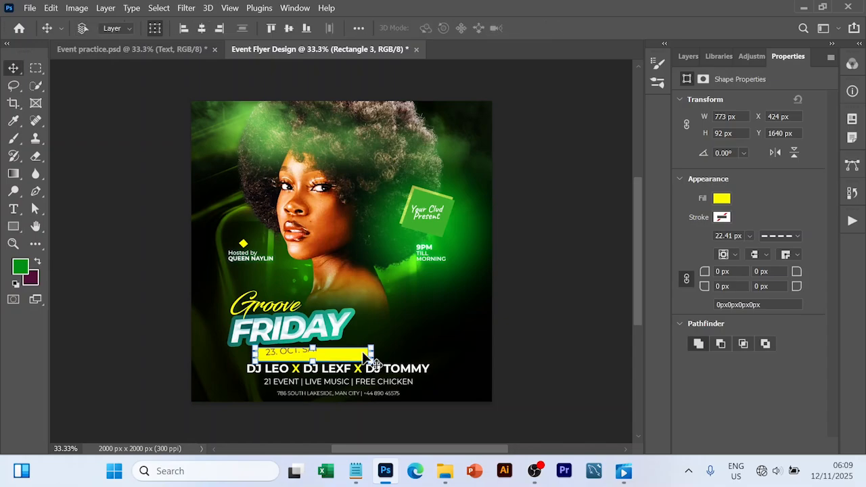
key("ctrl+t")
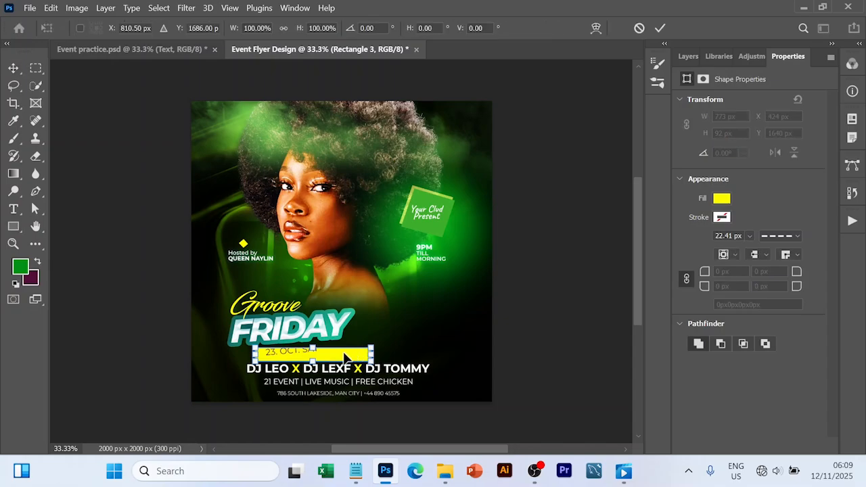
right_click(342, 356)
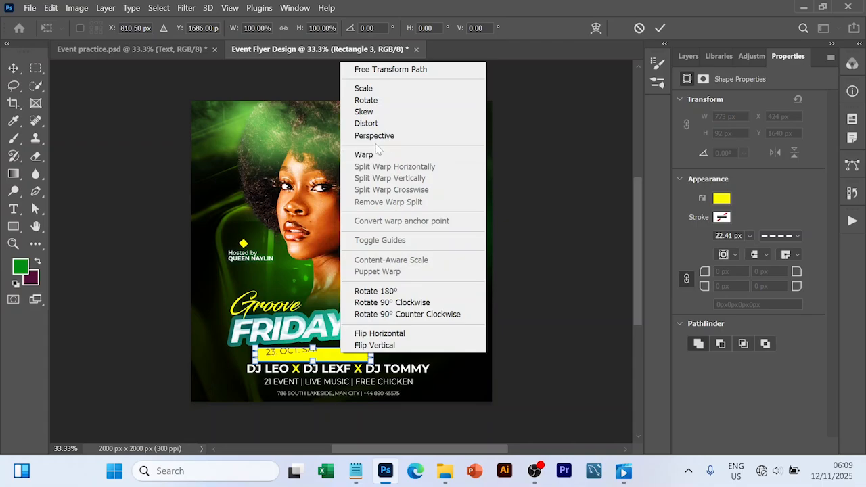
left_click(366, 111)
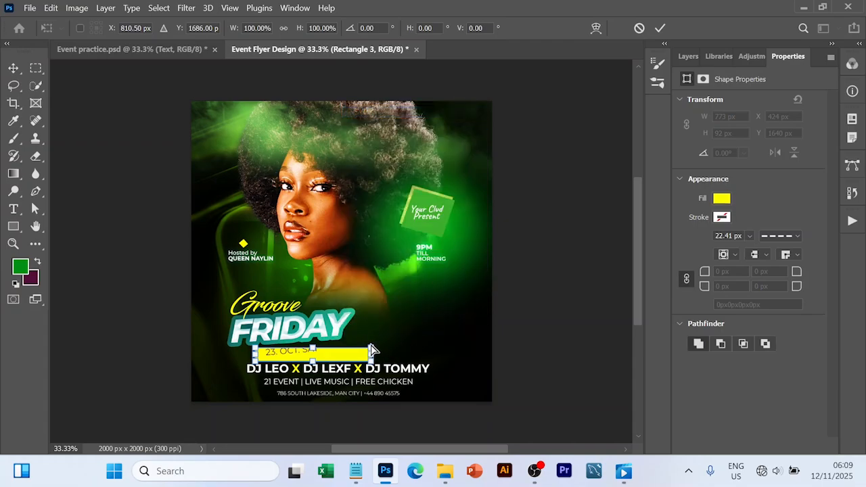
left_click_drag(373, 350, 371, 340)
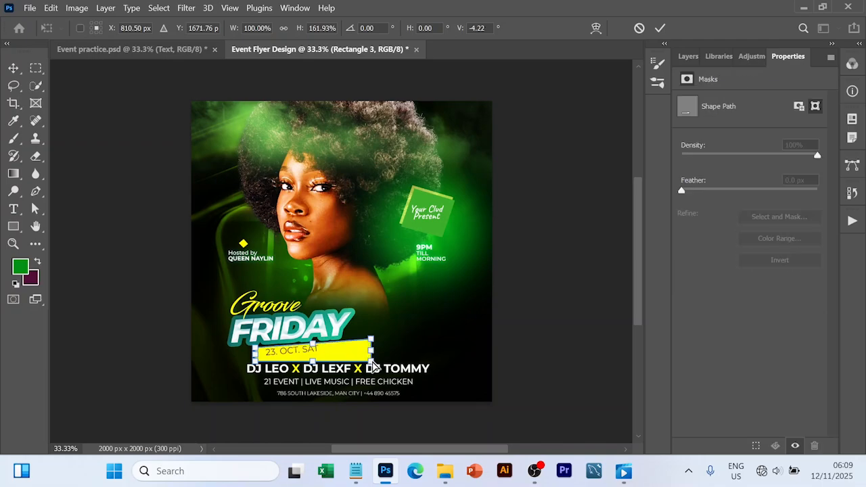
left_click_drag(371, 364, 330, 358)
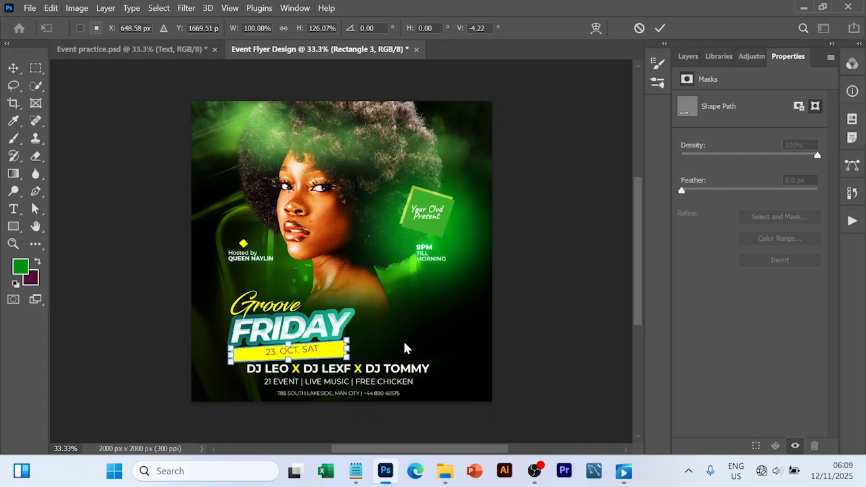
left_click(660, 27)
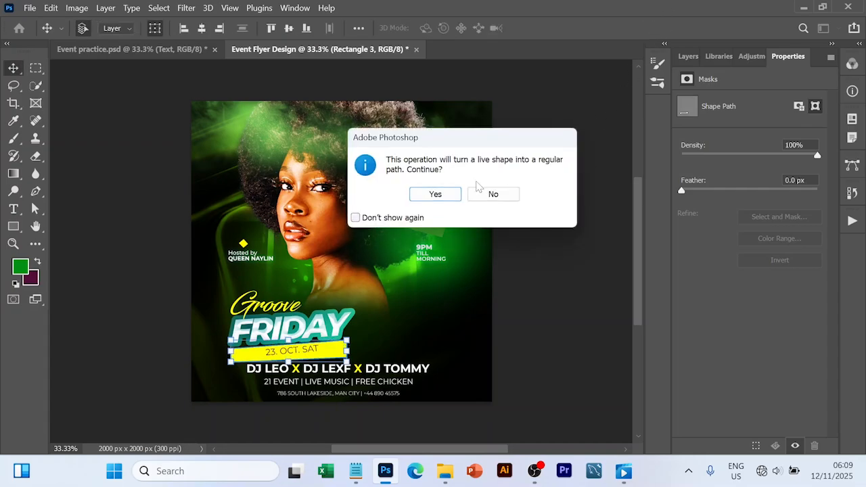
left_click(435, 194)
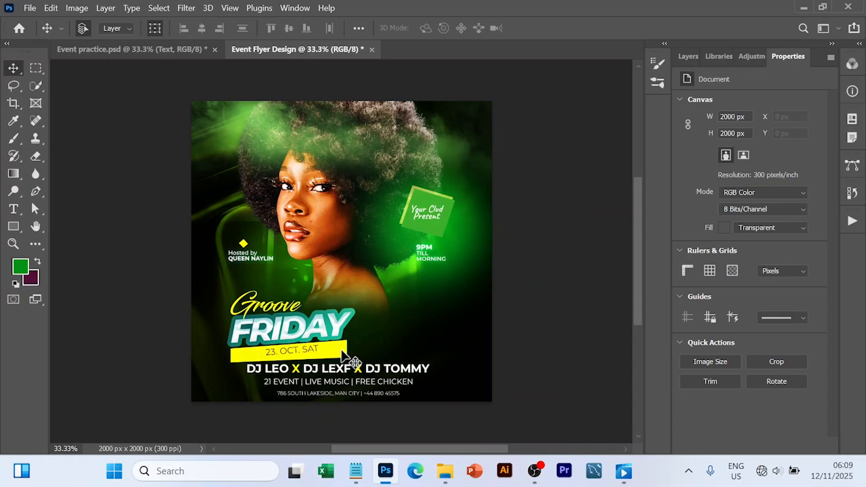
left_click_drag(343, 352, 350, 354)
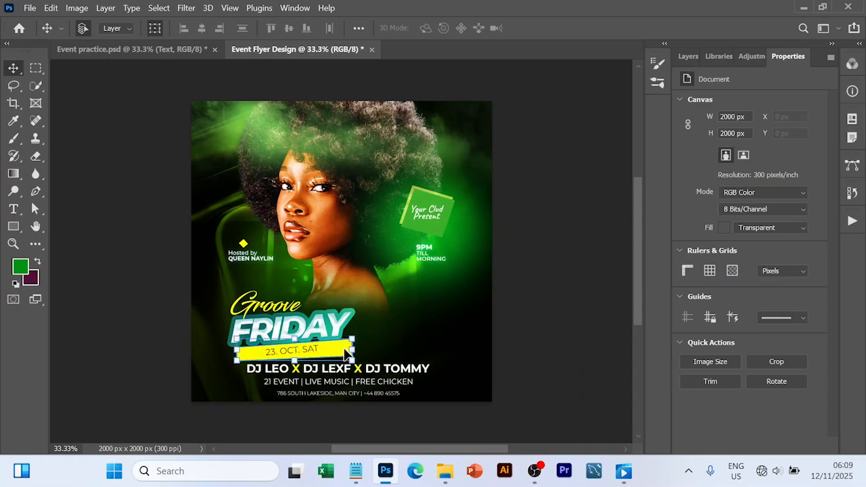
- Delete the newly drawn rectangle and show the original yellow rectangle behind the date again
left_click(687, 57)
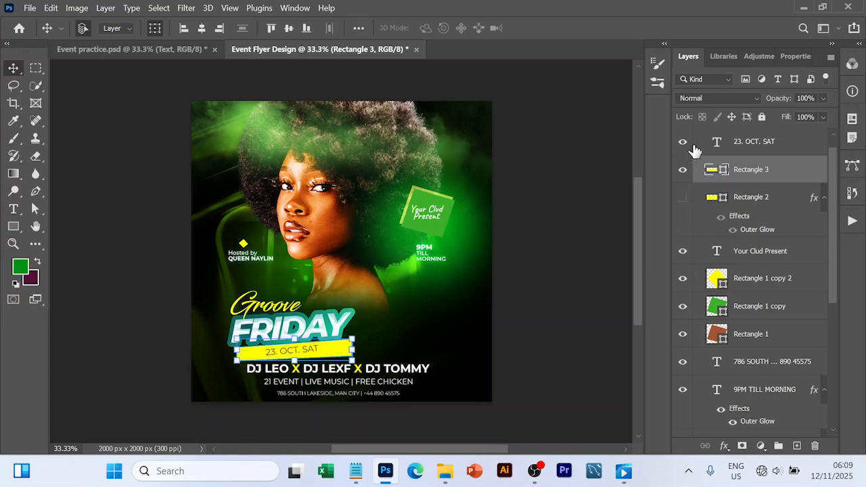
key("Delete")
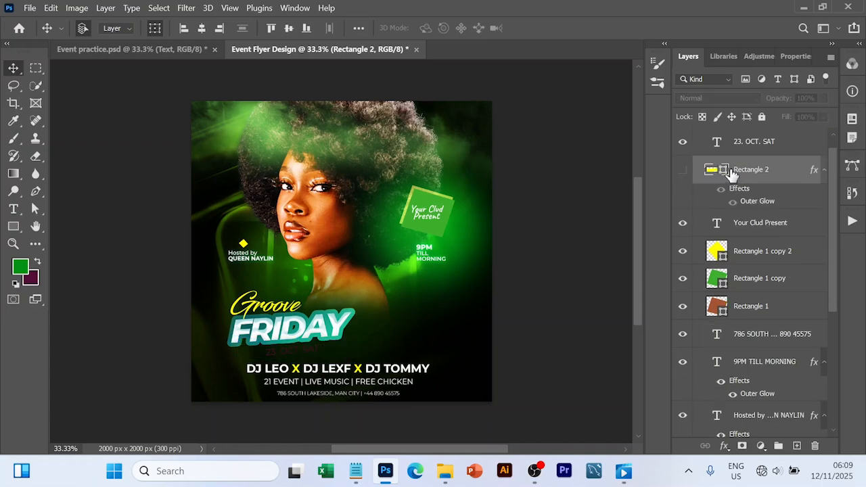
left_click(683, 169)
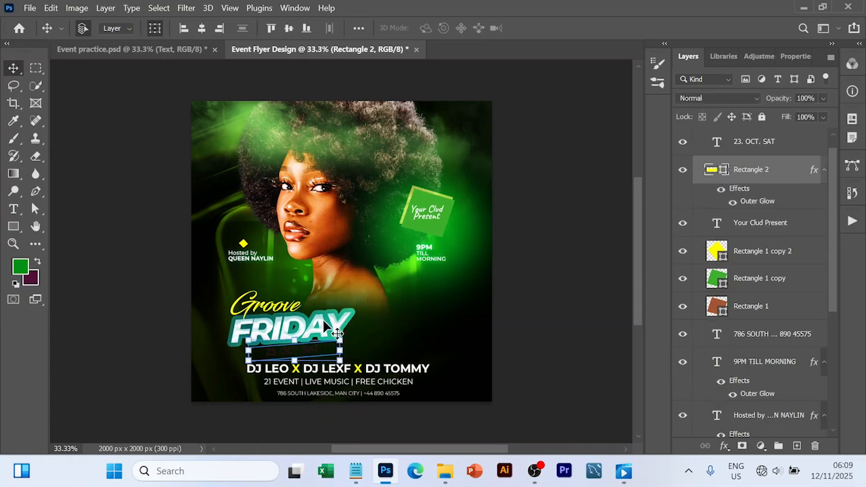
left_click(571, 312)
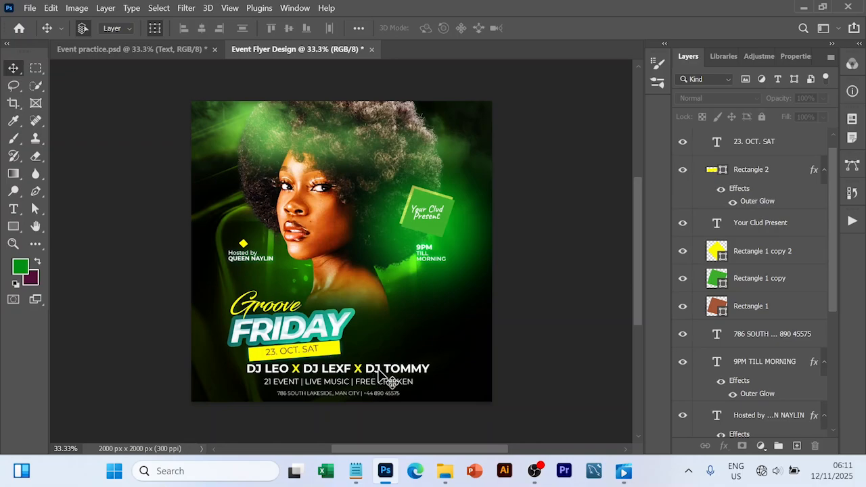
- Examine the font, weight and size of the DJ line-up text and the color of its two X letters
left_click(389, 372)
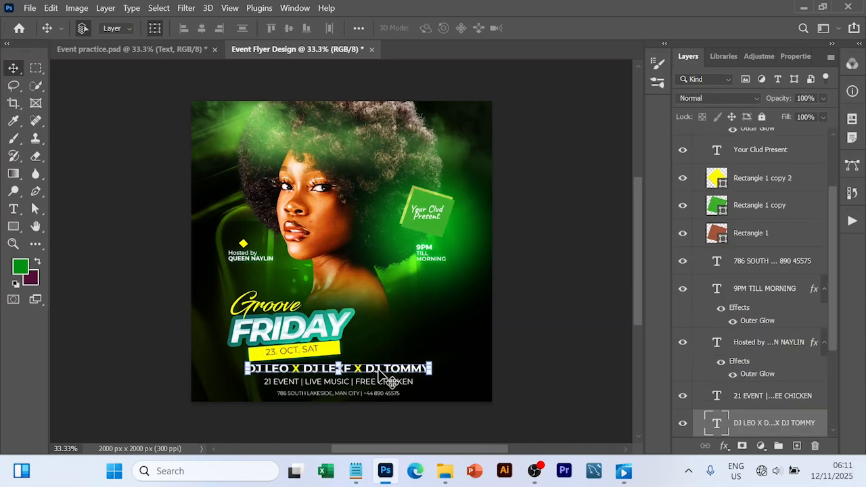
double_click(717, 424)
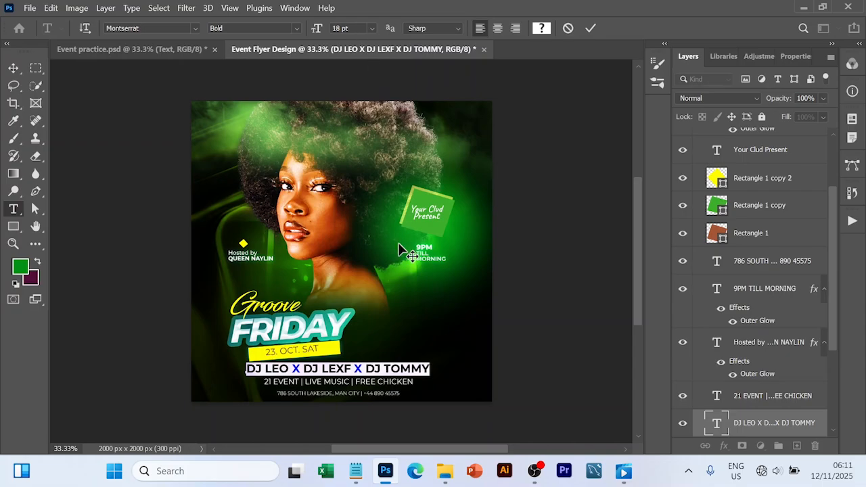
left_click(303, 365)
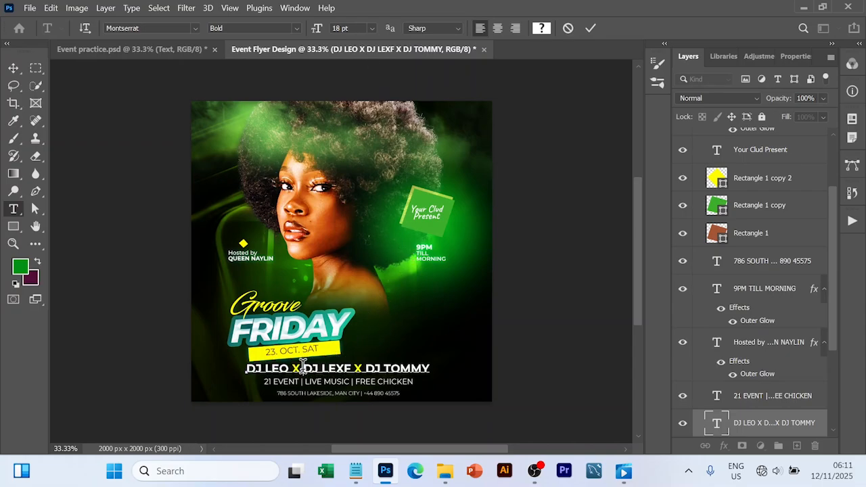
left_click_drag(302, 368, 297, 370)
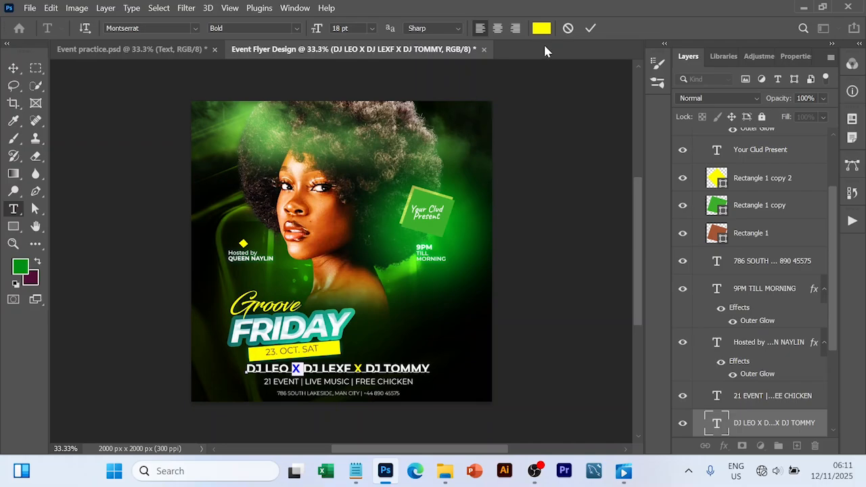
left_click(362, 366)
left_click_drag(361, 365, 353, 366)
left_click(590, 29)
key("v")
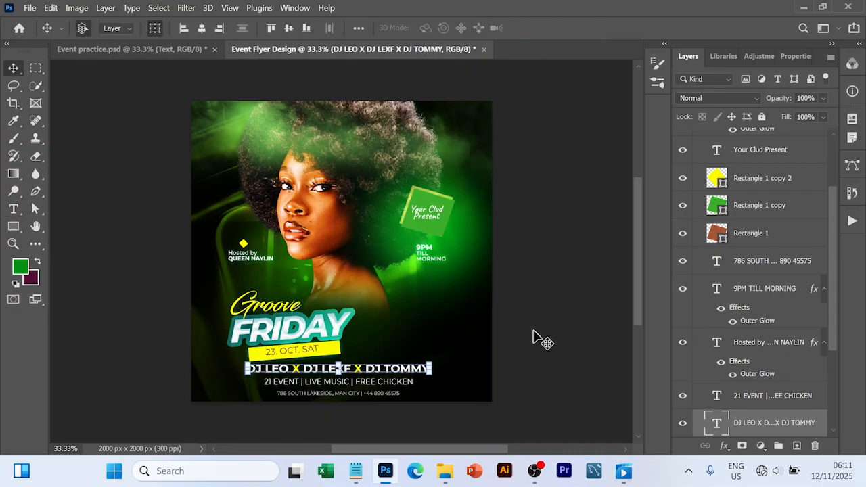
left_click(532, 342)
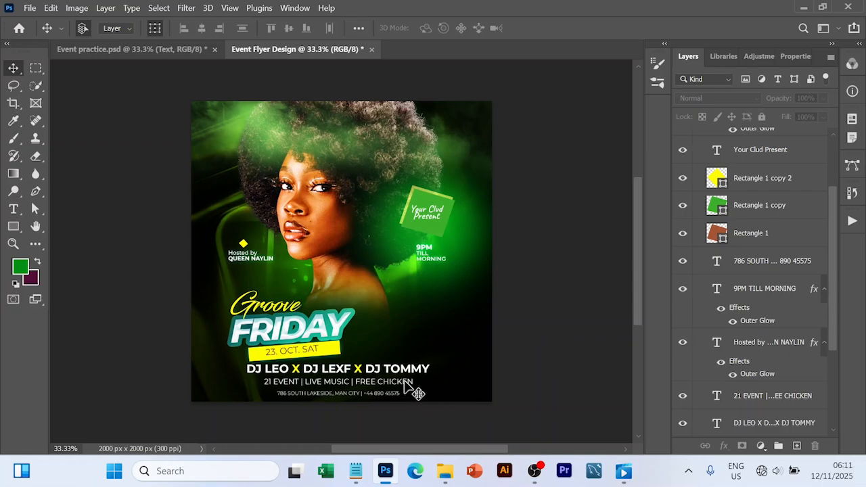
- Examine the font, weight, size and color of the event details line and of the address and phone line
left_click(407, 383)
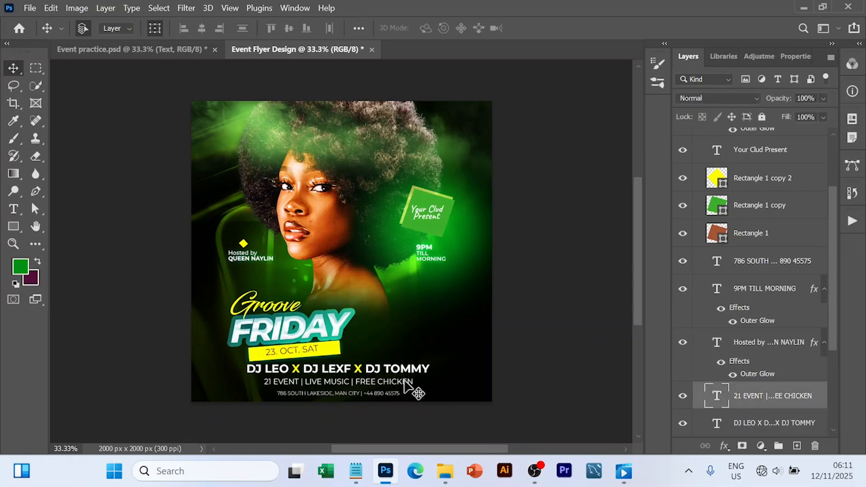
double_click(716, 395)
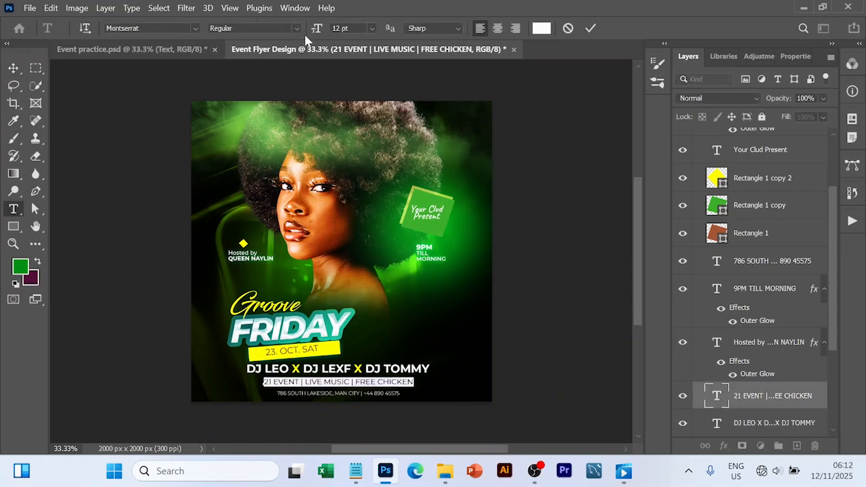
left_click(589, 29)
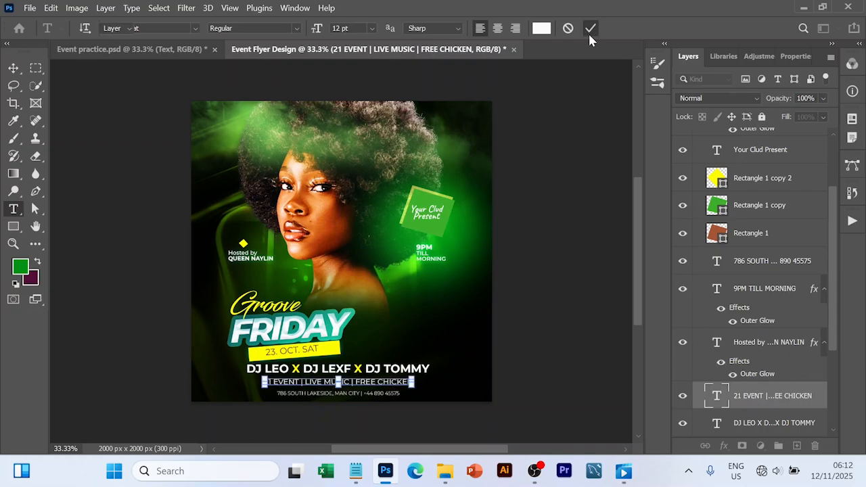
left_click(371, 406)
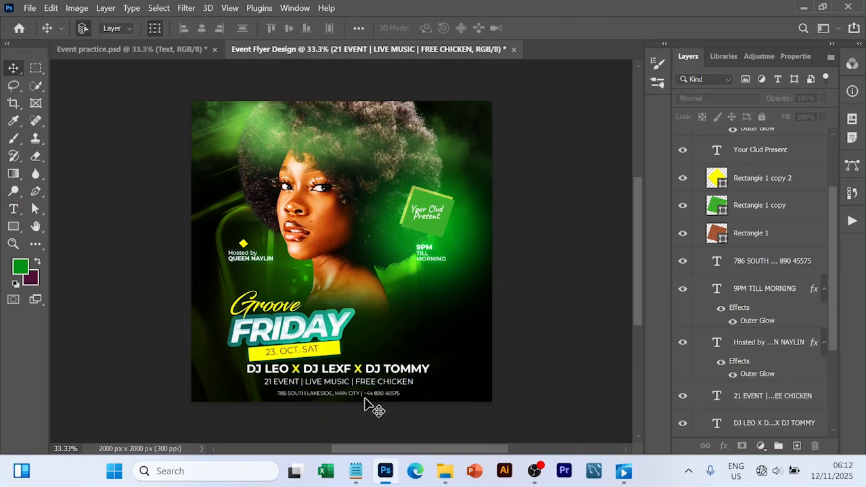
left_click(366, 399)
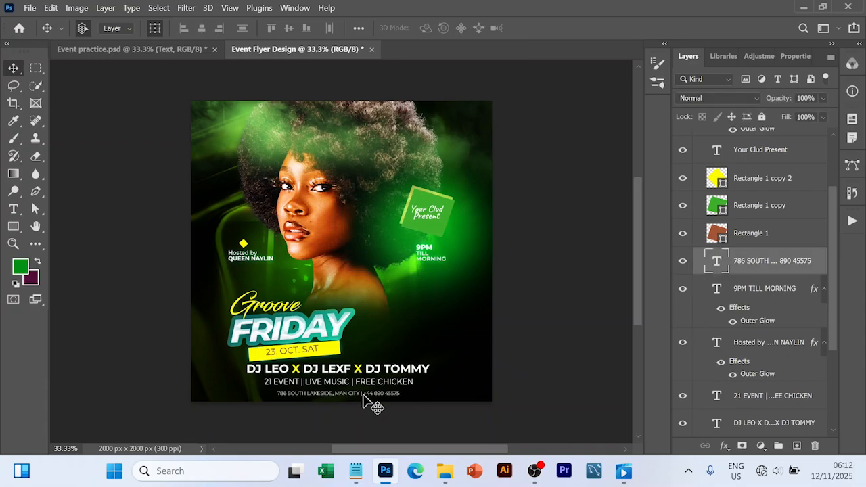
double_click(363, 395)
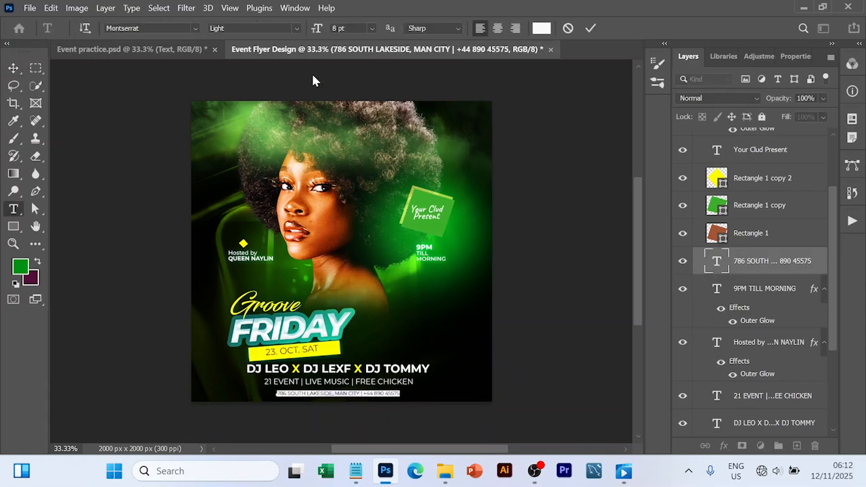
left_click(295, 30)
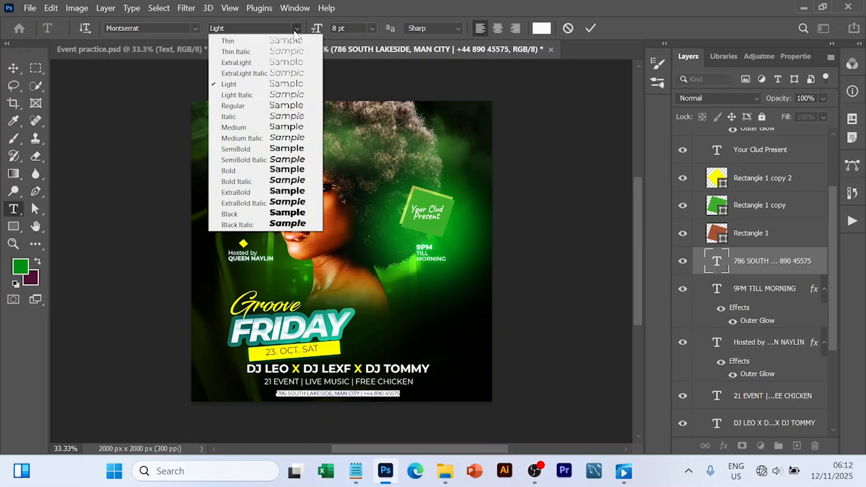
left_click(293, 30)
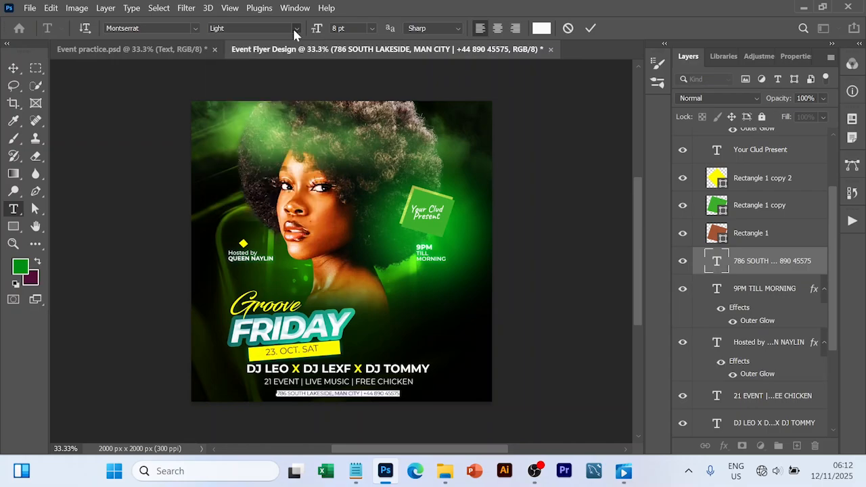
left_click(591, 29)
left_click(582, 183)
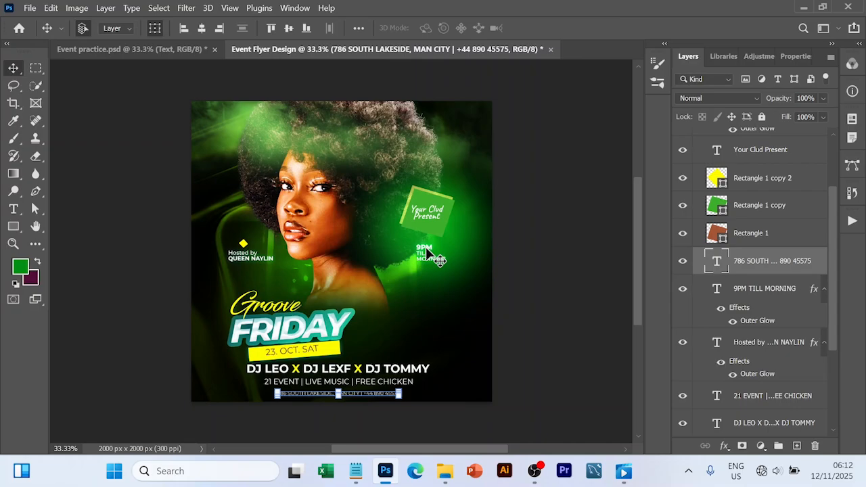
- Examine the font, weight, size and color of the Hosted by text and the Your Clud Present text
left_click(249, 257)
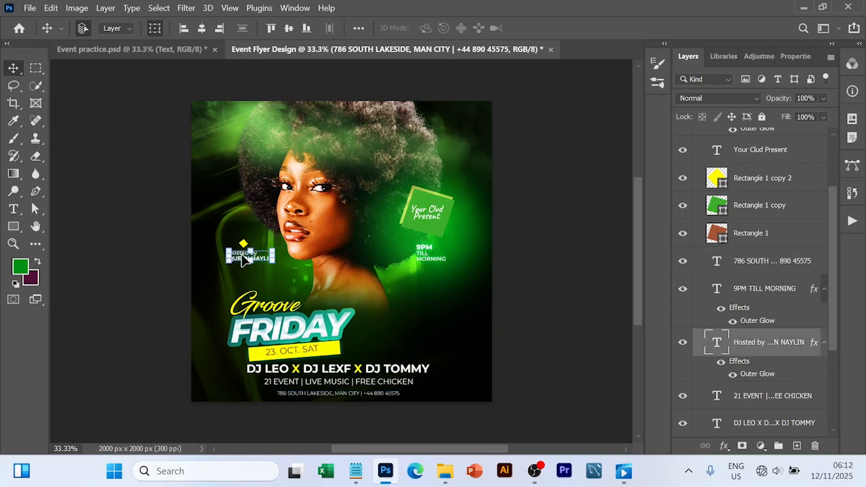
double_click(248, 259)
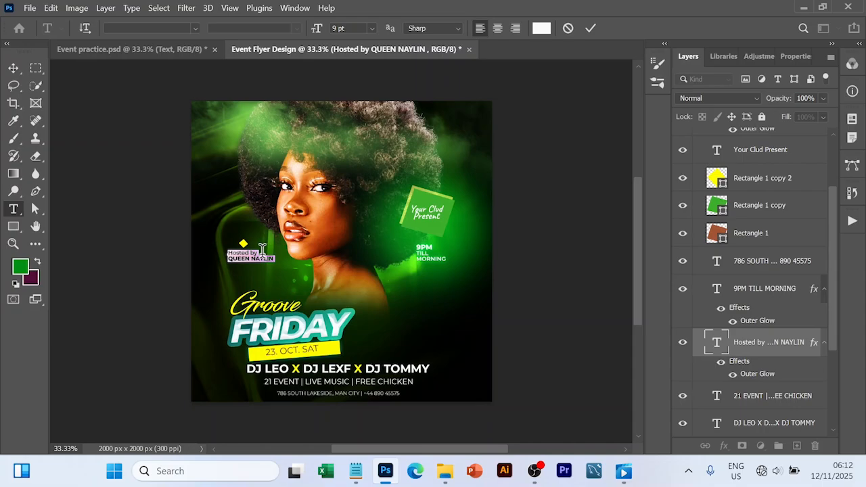
left_click(590, 28)
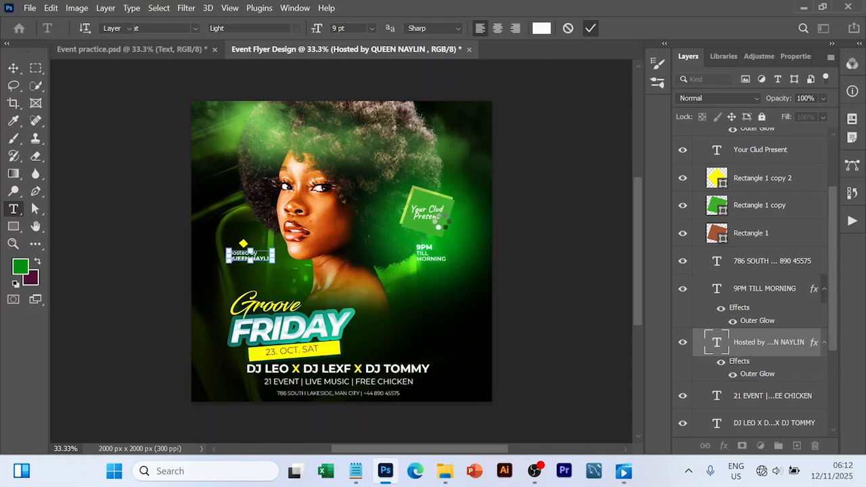
key("v")
left_click(560, 210)
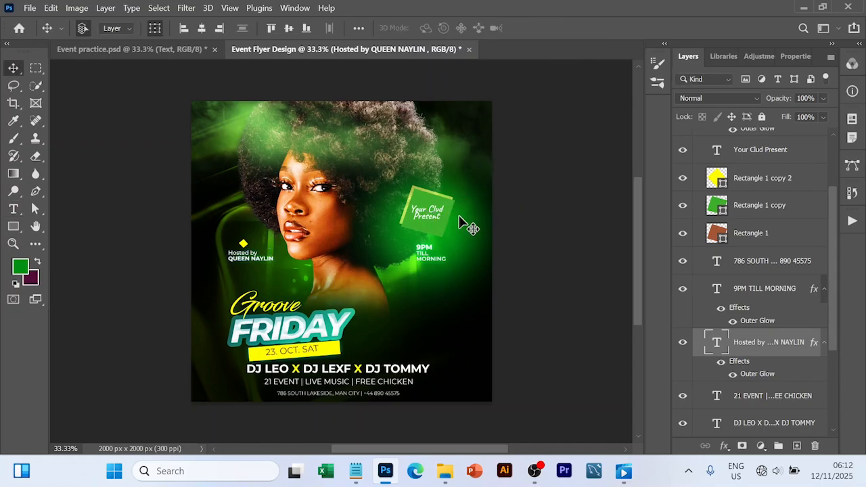
left_click(421, 212)
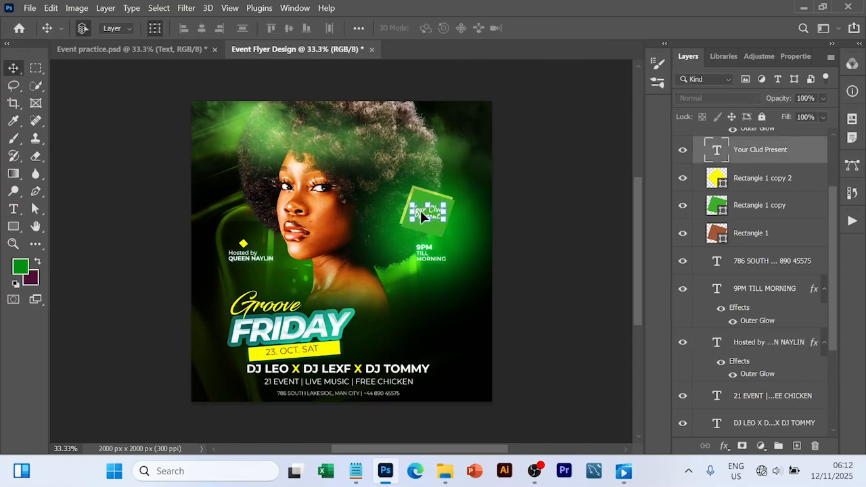
double_click(420, 211)
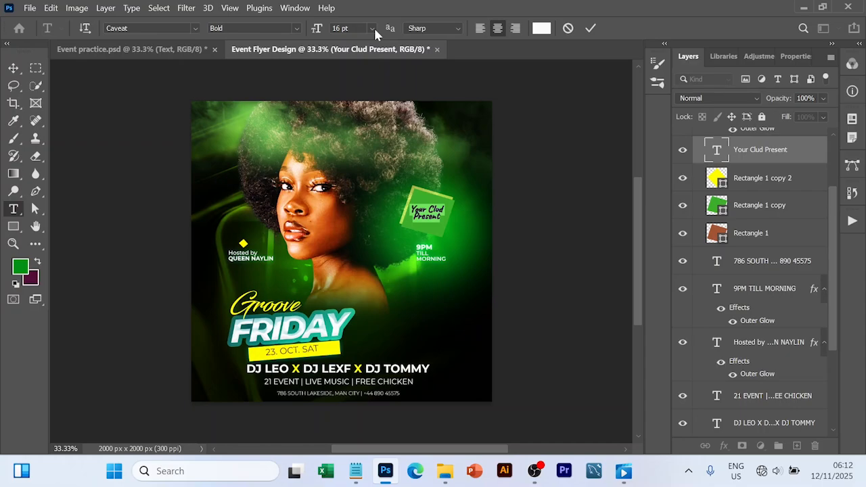
left_click(591, 29)
key("v")
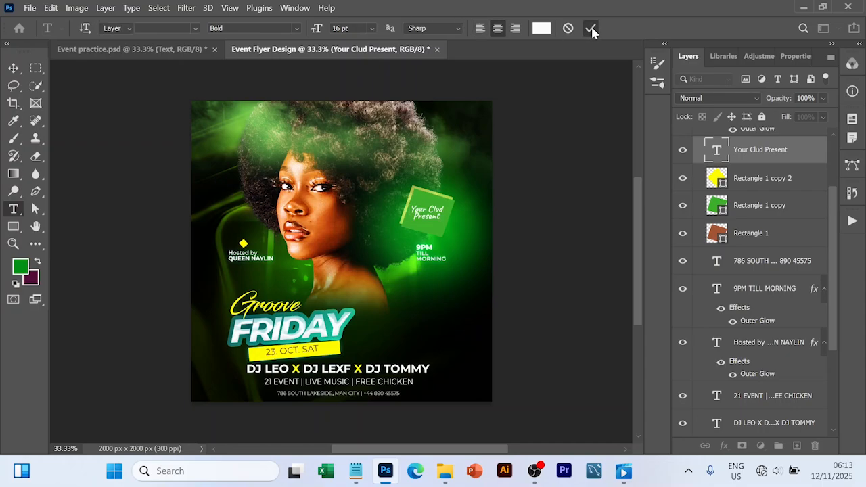
left_click(531, 269)
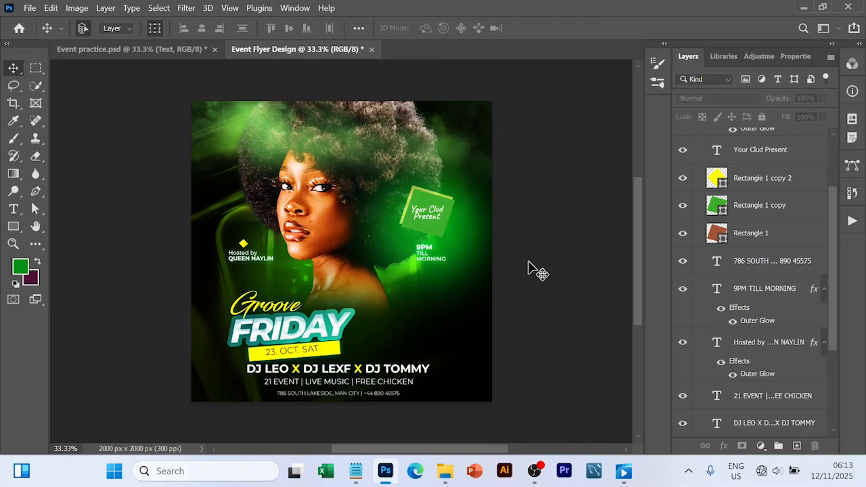
- Hide the existing badge rectangles and yellow diamond, and draw a green rectangle behind the Your Clud Present text, rotated about 20.80°
left_click(717, 207)
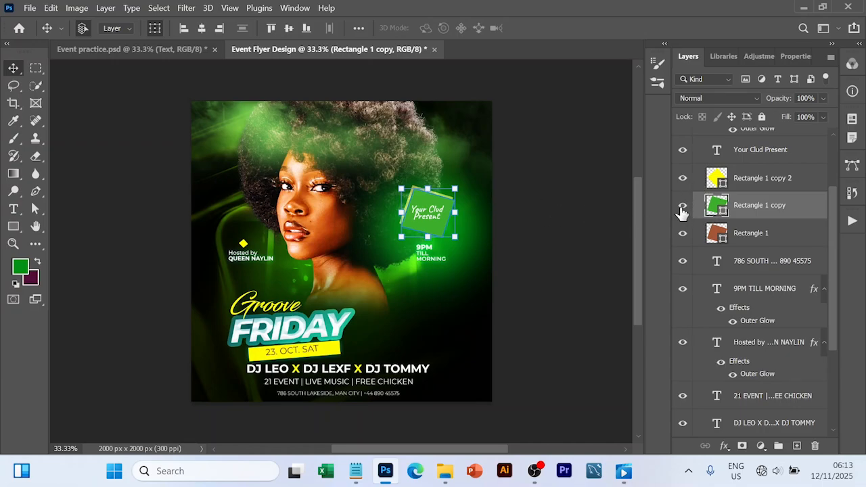
left_click(684, 178)
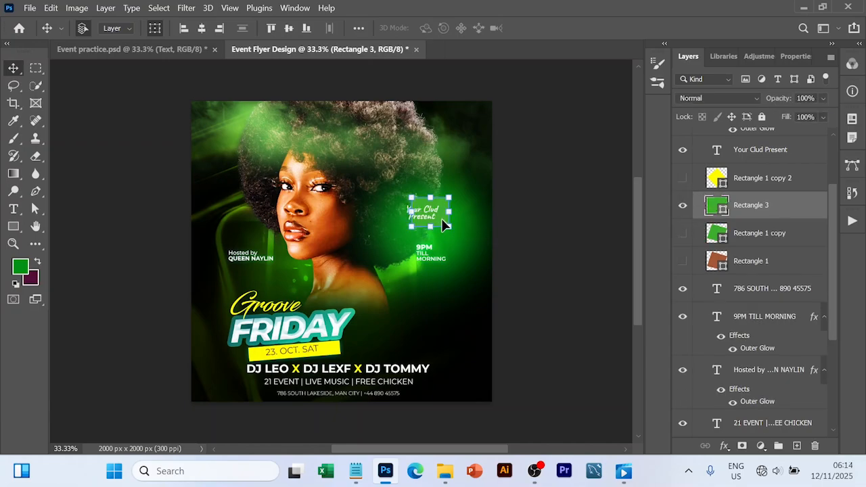
left_click_drag(442, 220, 442, 225)
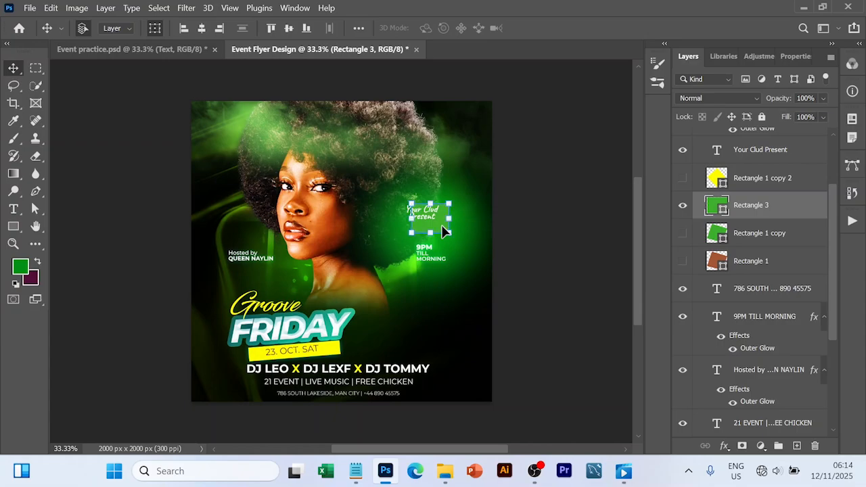
key("ctrl+t")
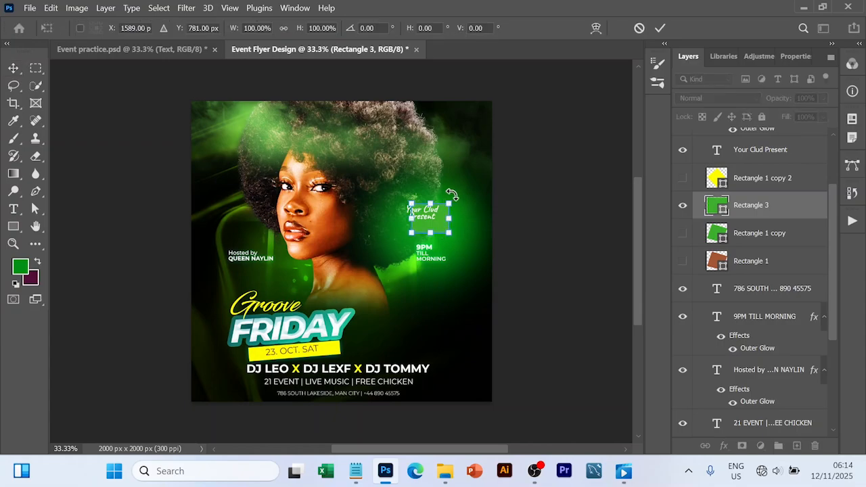
left_click_drag(456, 203, 480, 193)
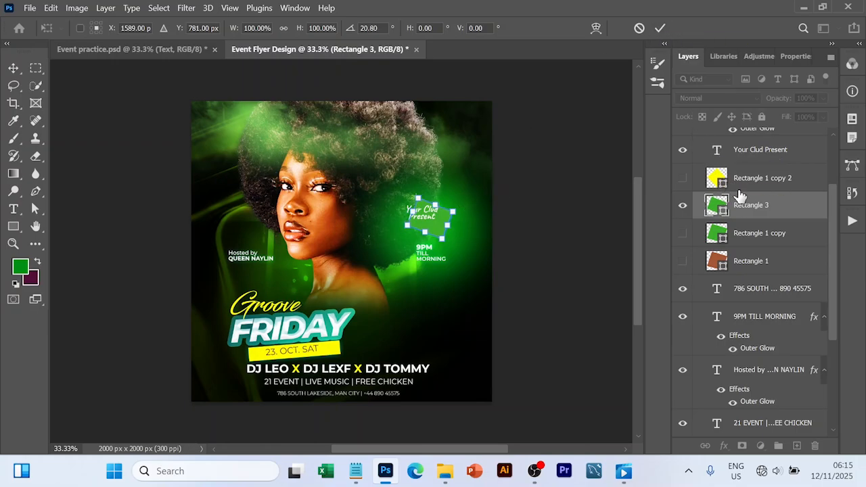
- Duplicate the rotated green rectangle and set the fill color of the lower one to #a55535
key("ctrl+j")
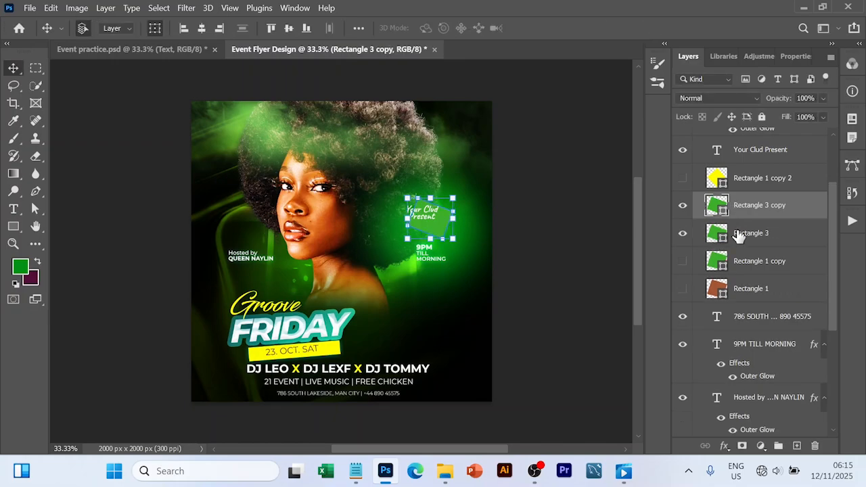
left_click(738, 236)
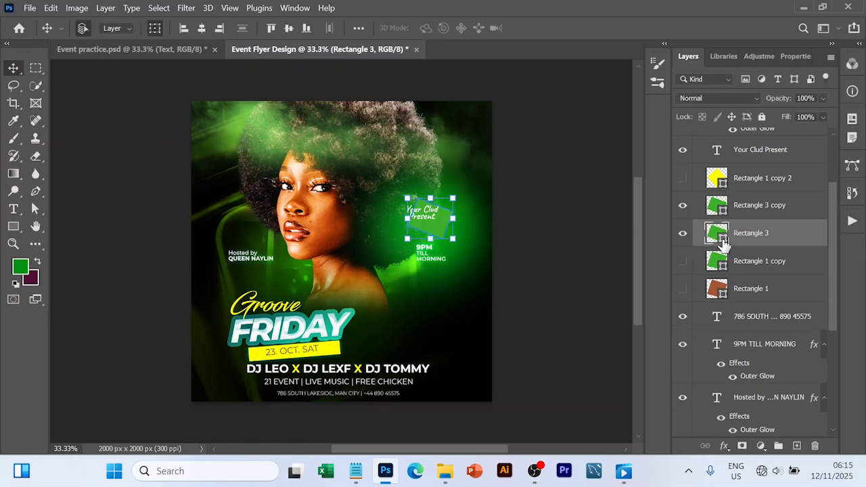
double_click(718, 236)
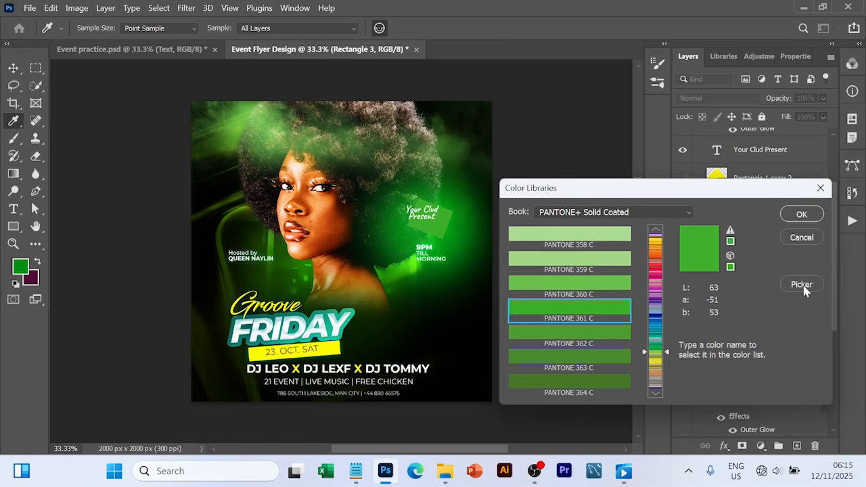
left_click(802, 285)
type("a")
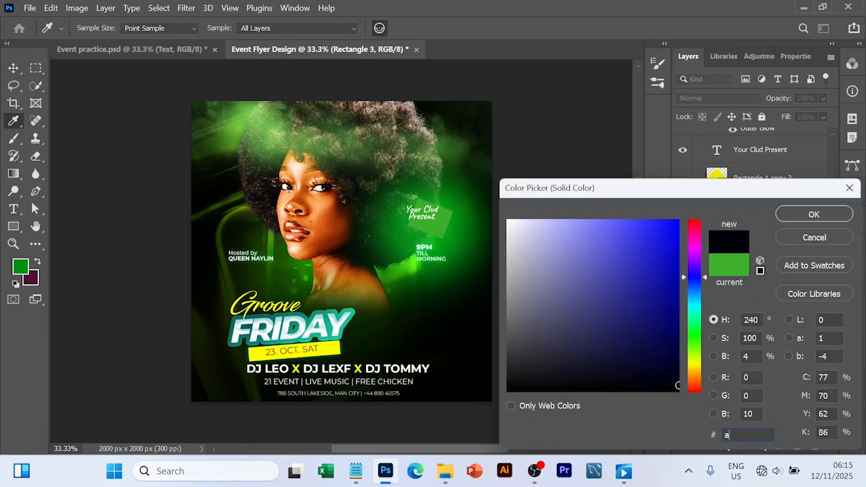
type("555")
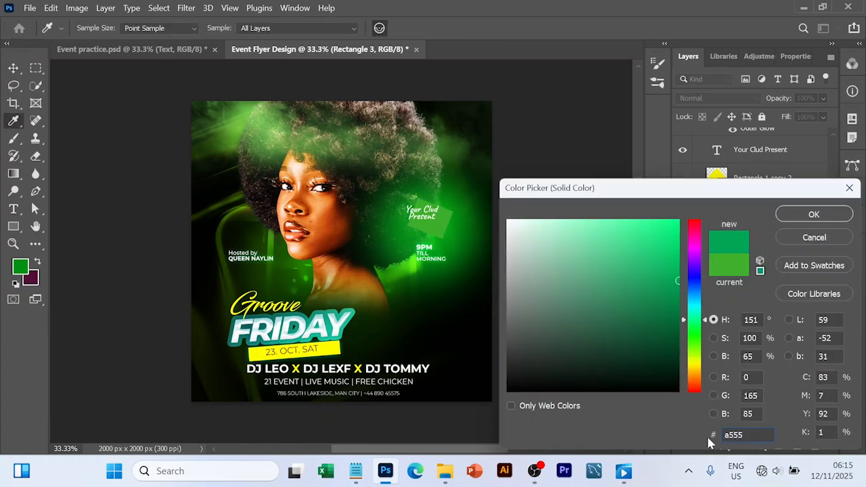
type("35")
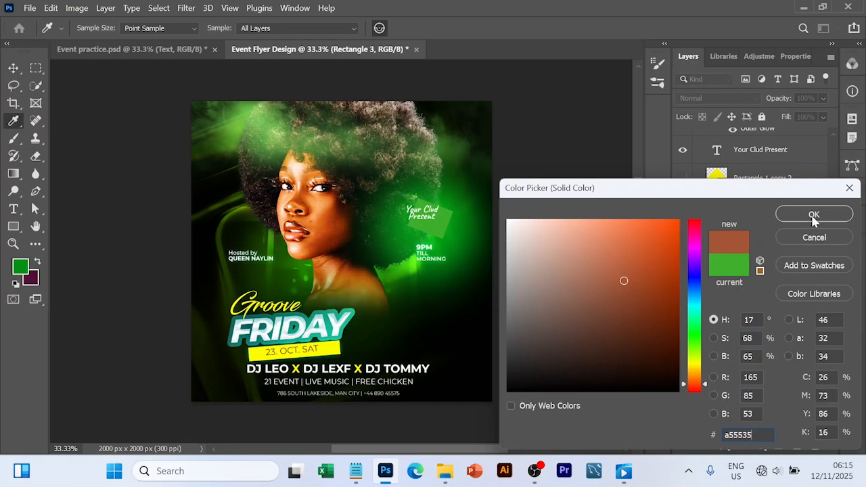
left_click(814, 215)
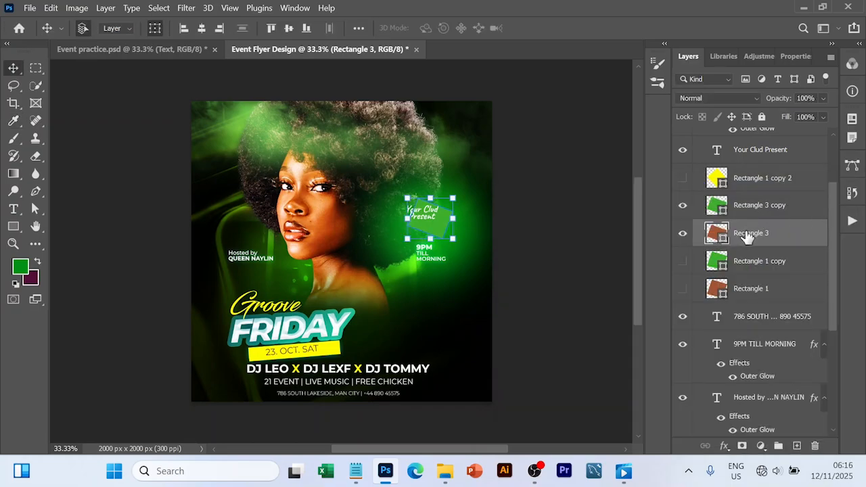
- Set the brown rectangle's blend mode to Linear Dodge (Add) and offset the green copy above it slightly downward
left_click(754, 94)
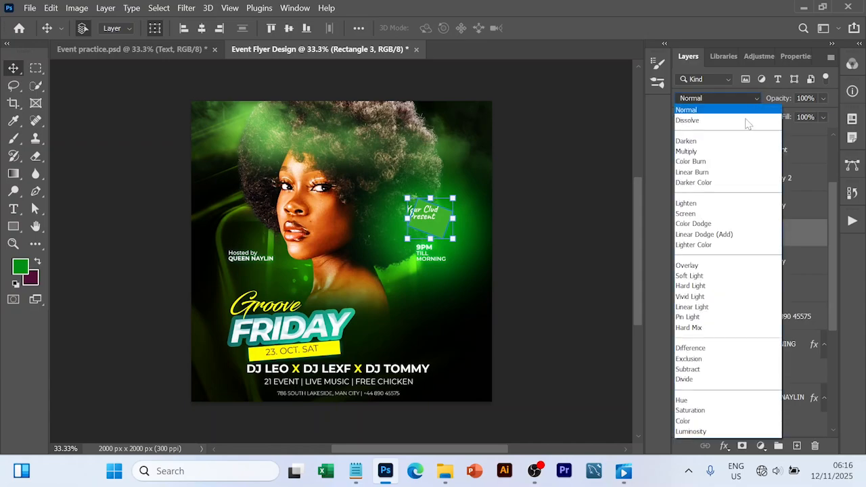
left_click(707, 234)
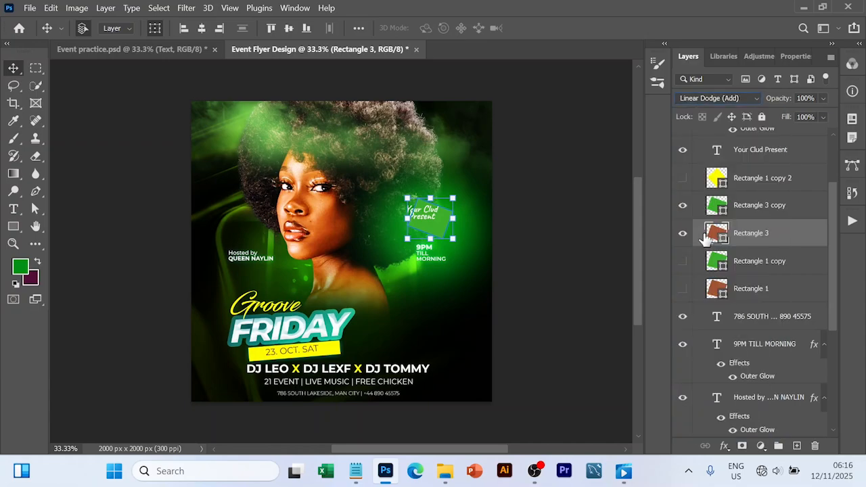
left_click(717, 98)
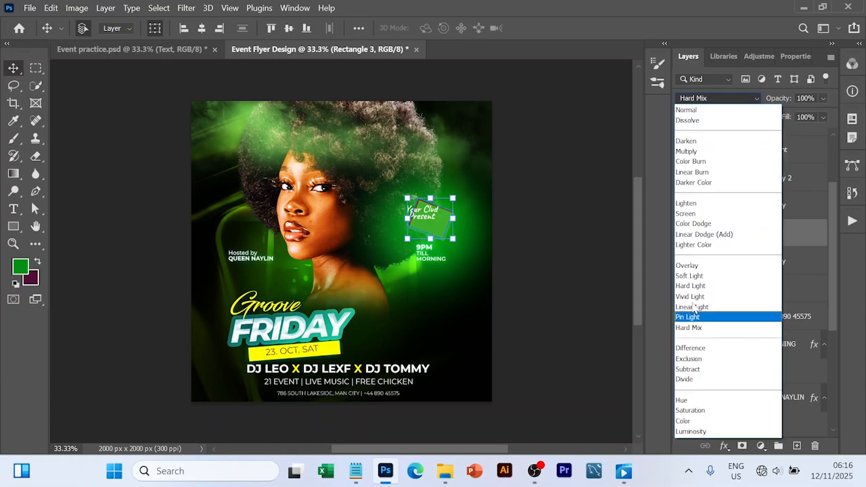
left_click(694, 234)
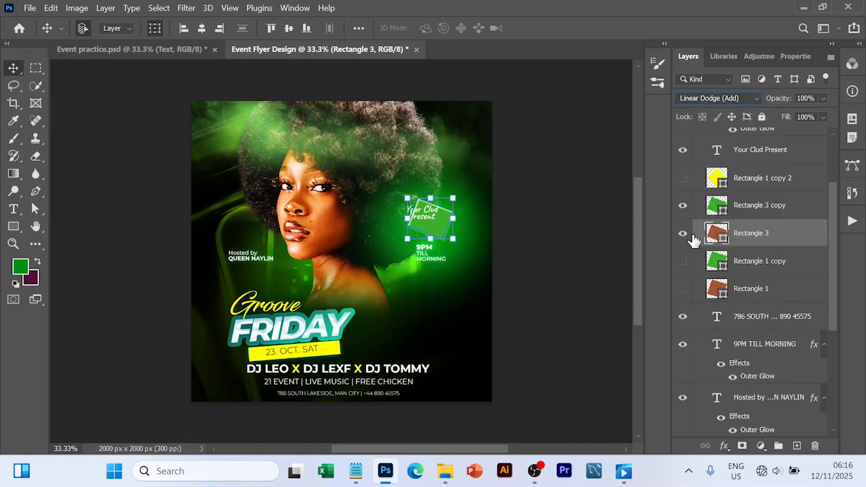
left_click(445, 216)
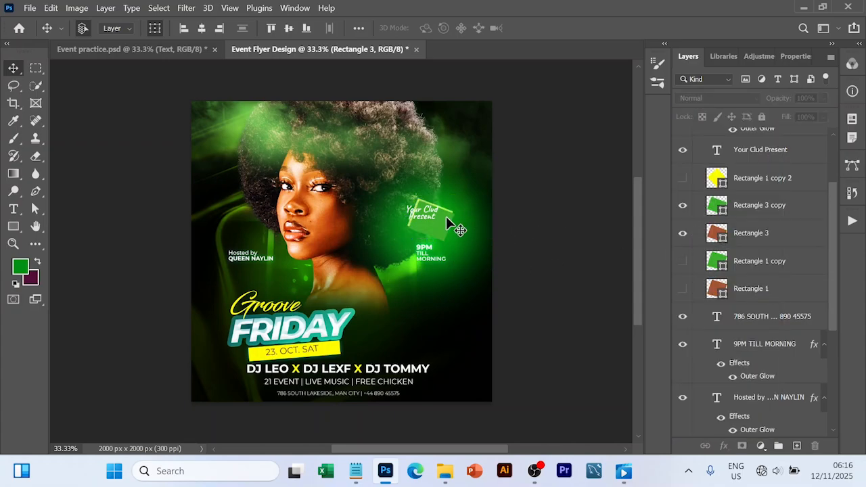
left_click_drag(443, 217, 443, 218)
left_click(565, 213)
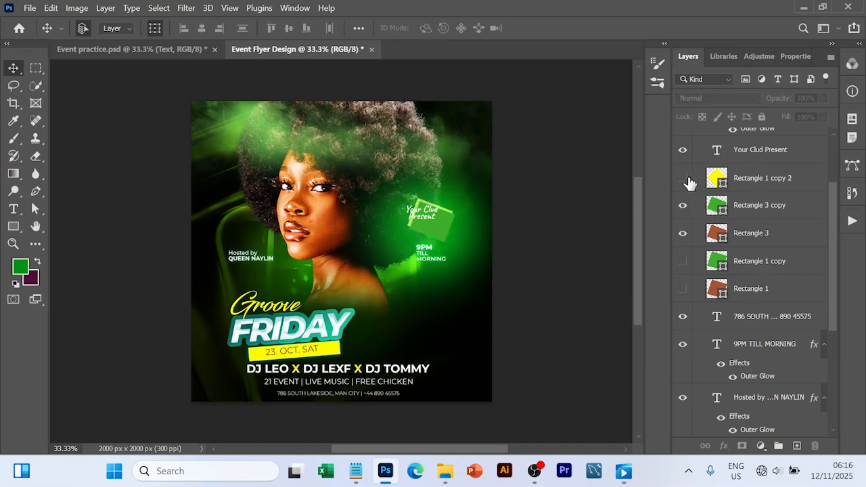
- Delete the duplicate green and brown rectangles and show the hidden yellow diamond and original badge rectangles again
left_click(739, 212)
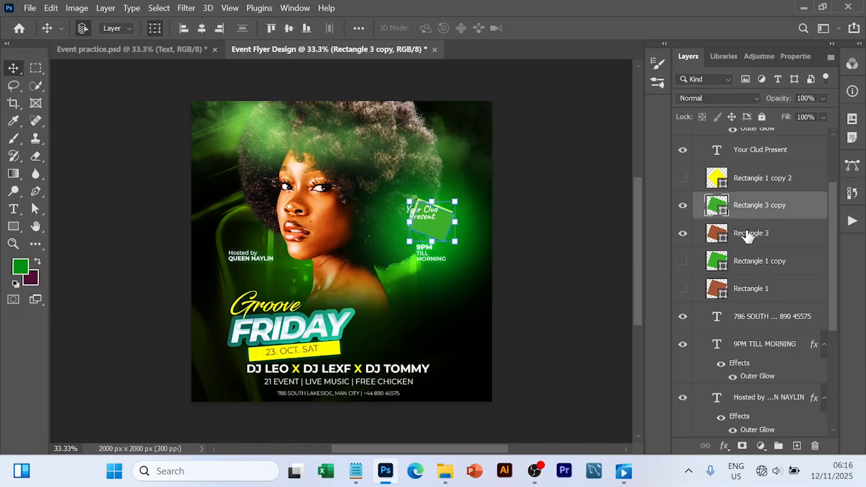
left_click(749, 235, "shift")
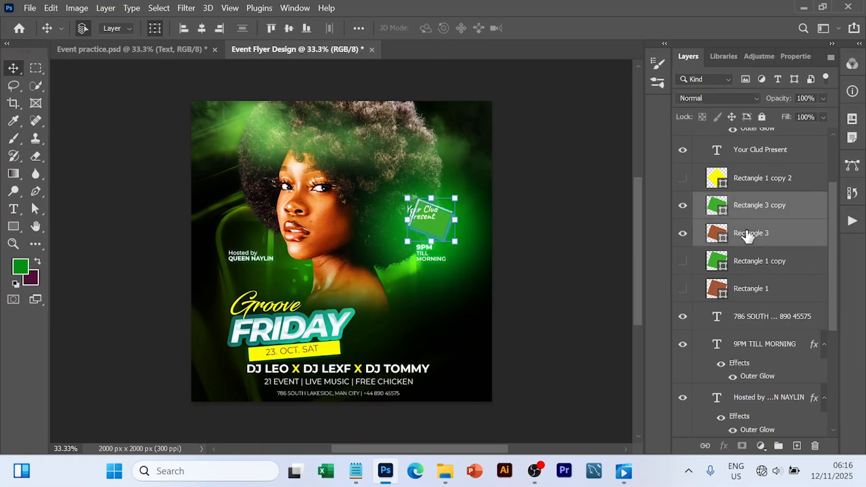
key("Delete")
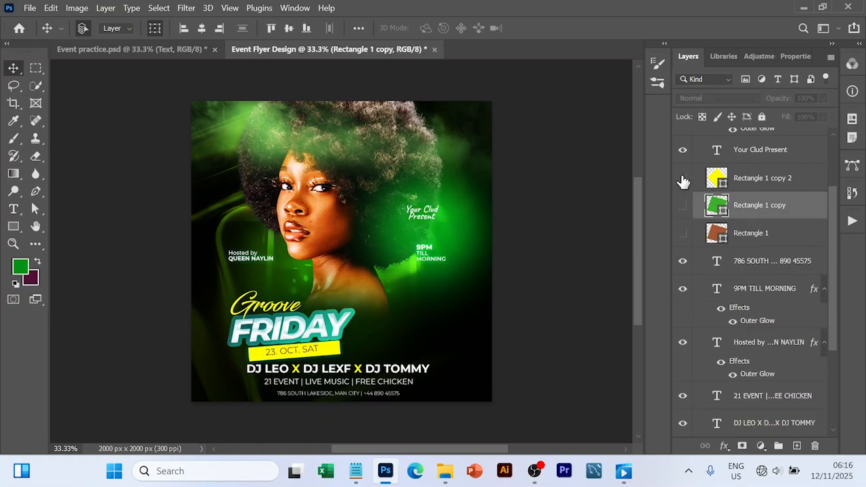
left_click(683, 179)
left_click(682, 205)
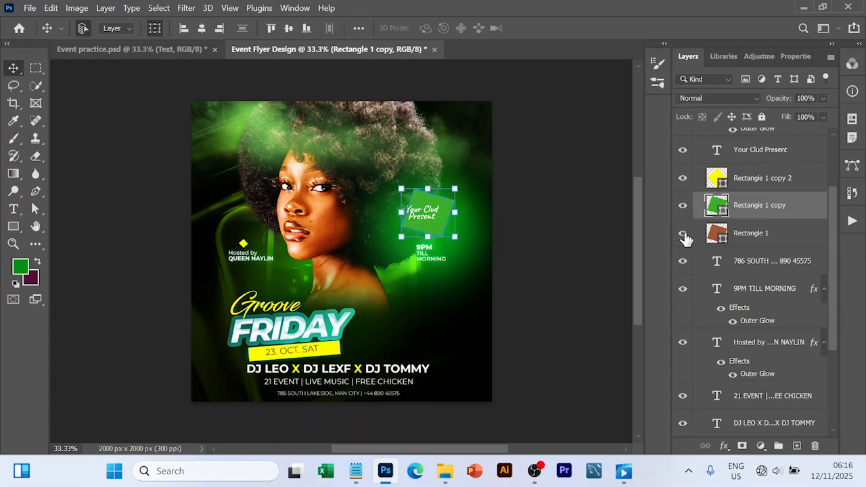
left_click(546, 284)
- Nudge the Your Clud Present text to the right so it sits centered on the green badge
left_click(424, 214)
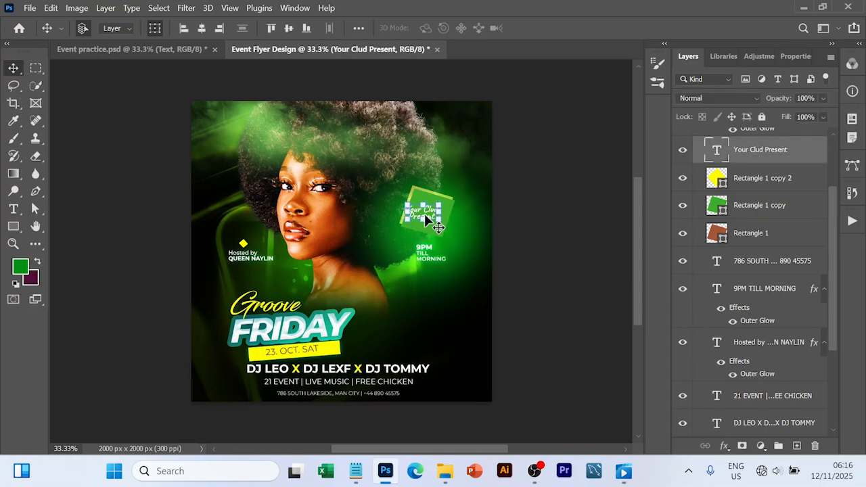
key("Right")
key("Right")
key("Right")
key("Right")
key("Right")
key("Right")
key("Right")
key("Right")
key("Right")
key("Right")
key("Right")
key("Right")
left_click(526, 244)
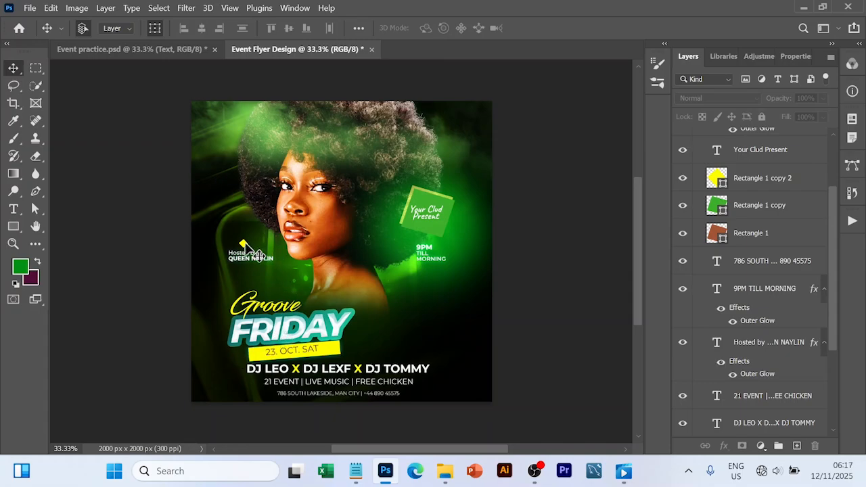
- Examine the font, weight, size and color of the FRIDAY title text
left_click(244, 245)
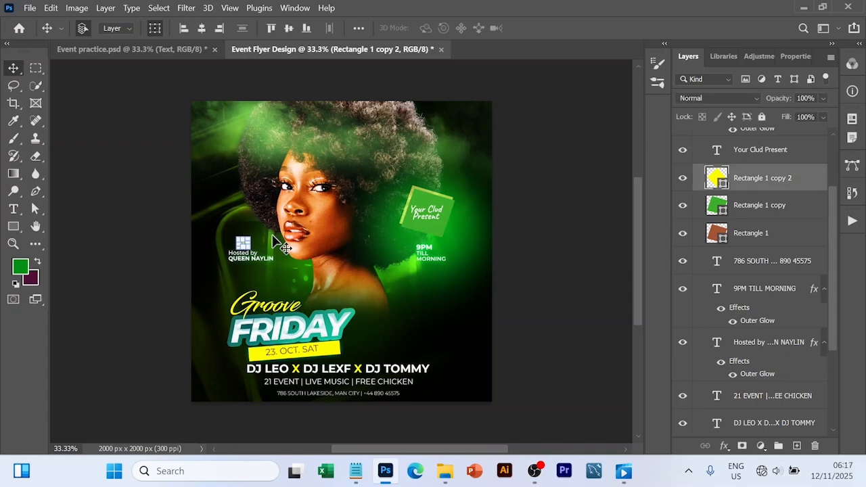
left_click(272, 235)
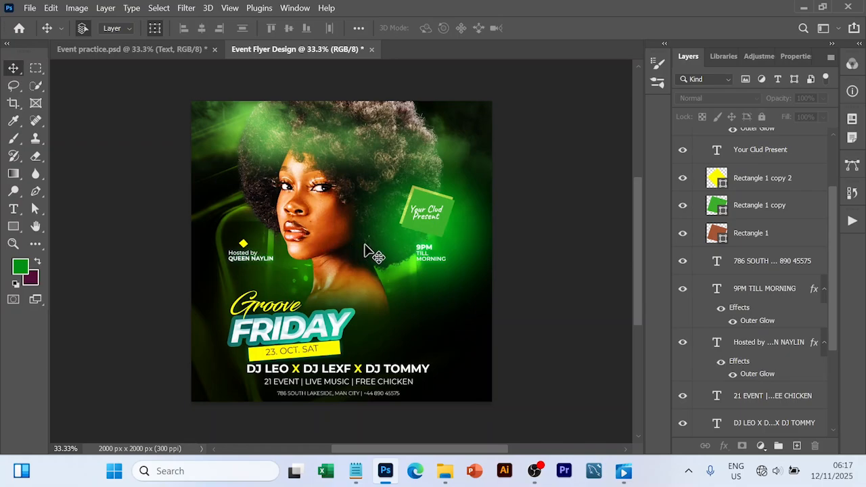
left_click(315, 332)
double_click(312, 326)
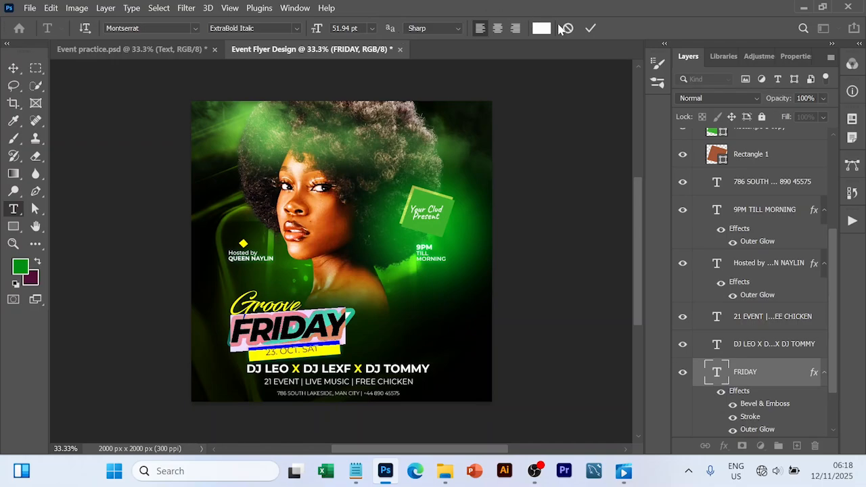
left_click(589, 32)
key("v")
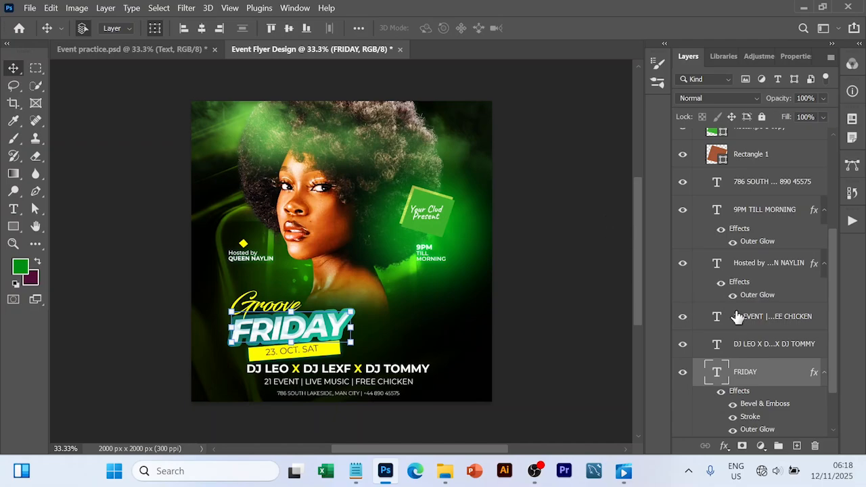
- Hide the styled FRIDAY text and add a new white FRIDAY text below Groove in Montserrat ExtraBold Italic, 48 pt
left_click(682, 373)
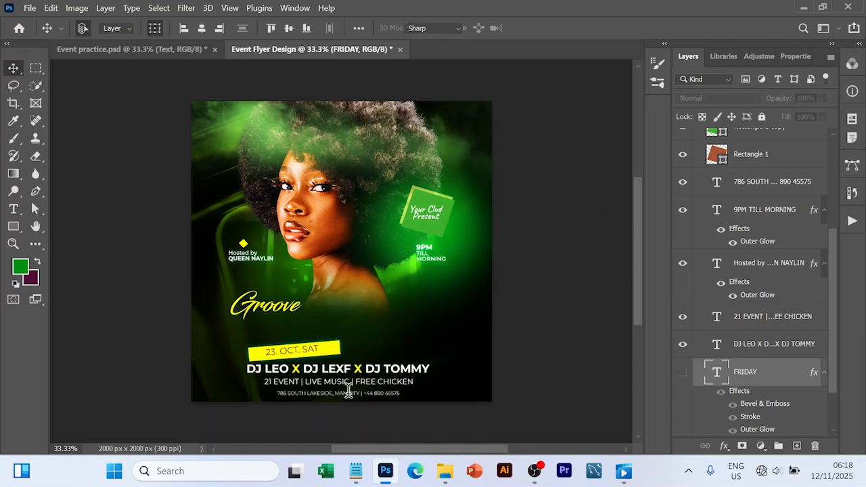
key("t")
left_click(252, 334)
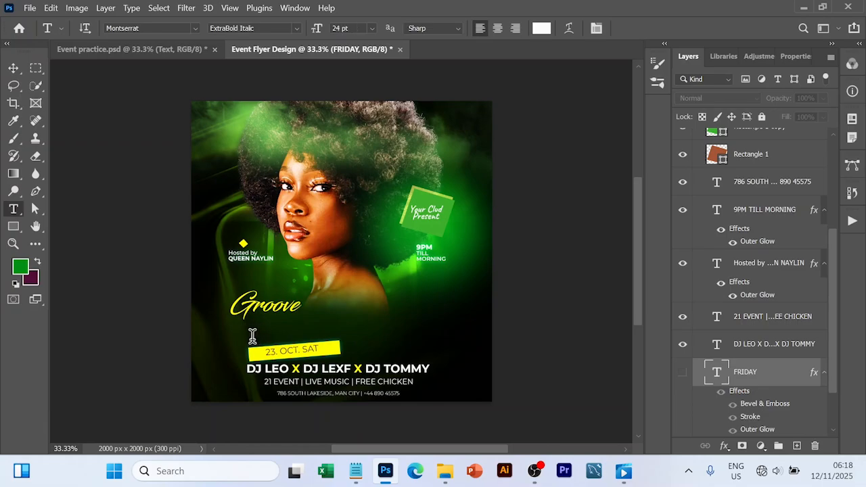
left_click(252, 336)
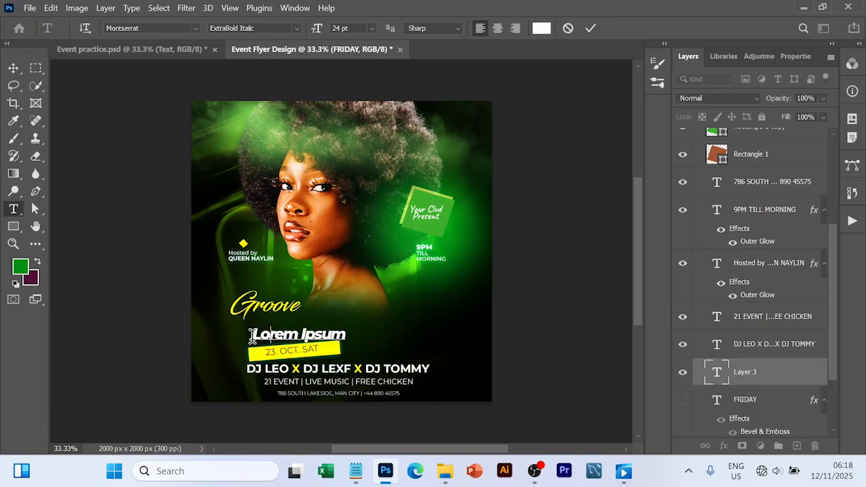
type("FRIDAY")
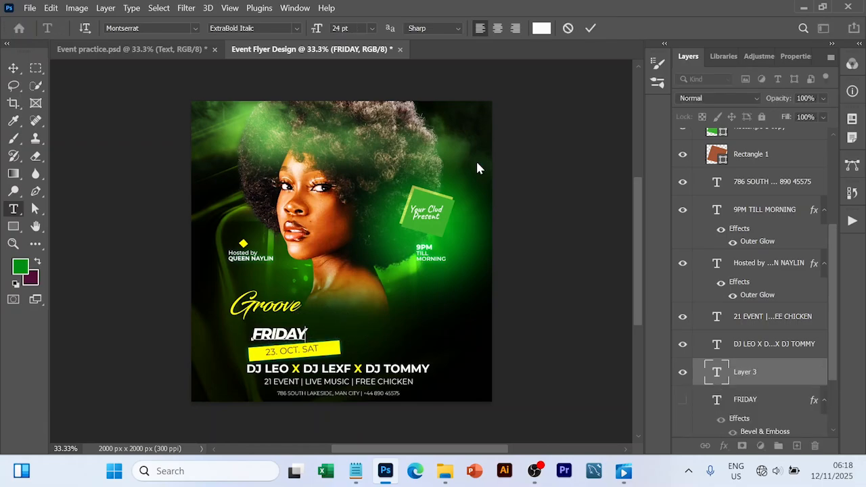
key("ctrl+a")
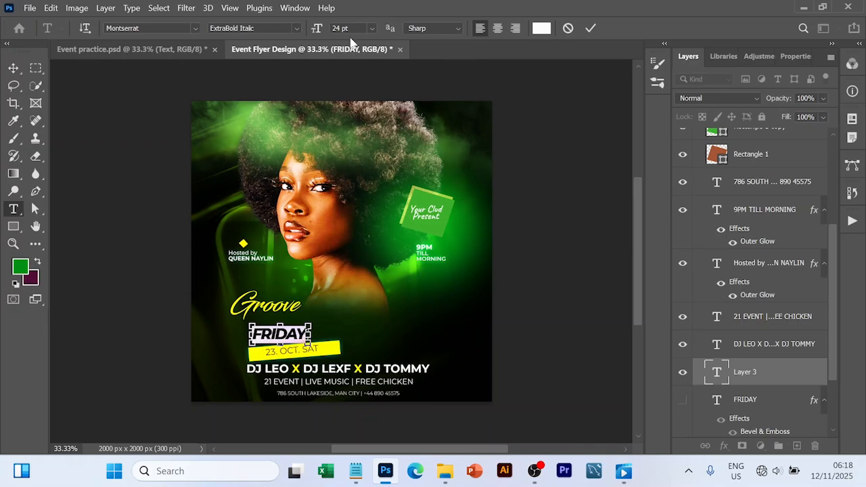
left_click(373, 28)
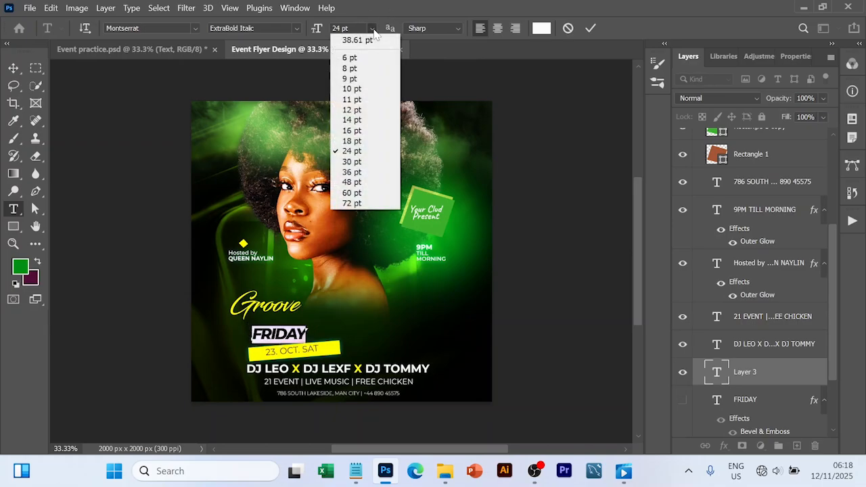
left_click(351, 183)
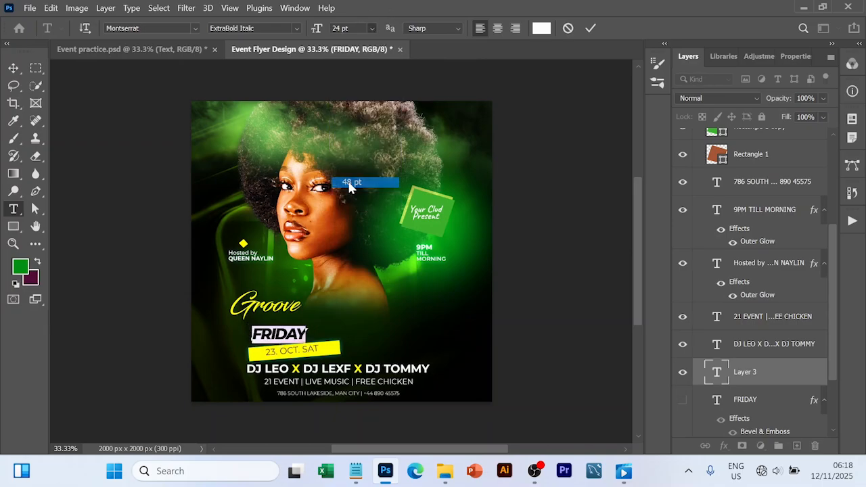
left_click(588, 28)
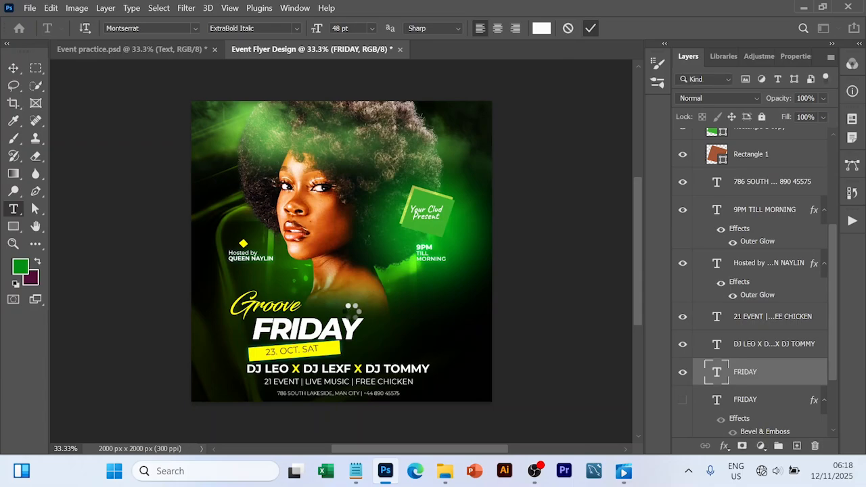
- Skew the new FRIDAY text vertically by about -4.17° and move it left to line up below Groove
key("ctrl+t")
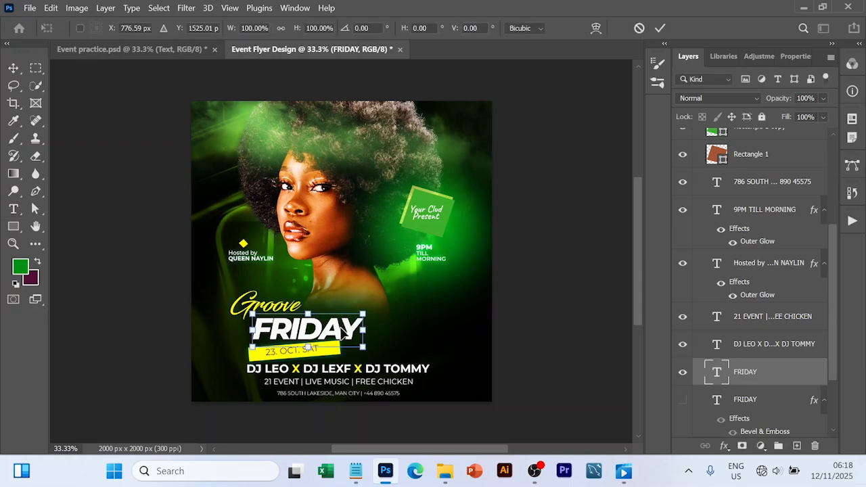
right_click(342, 329)
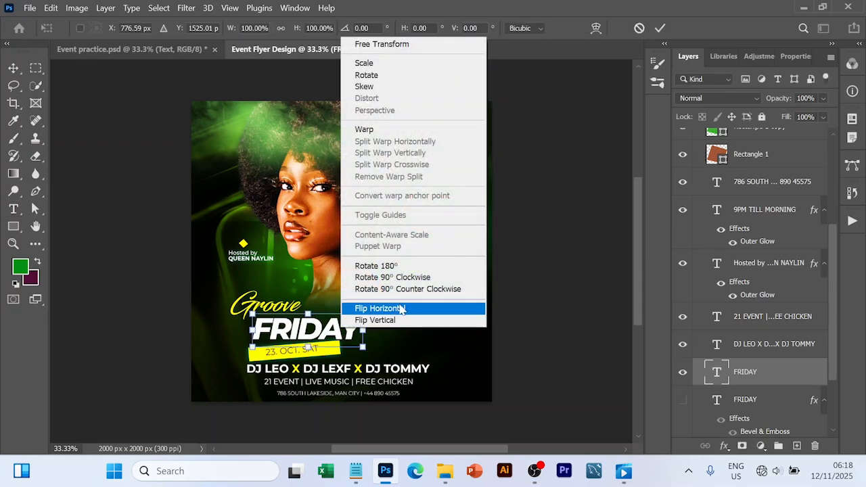
left_click(372, 86)
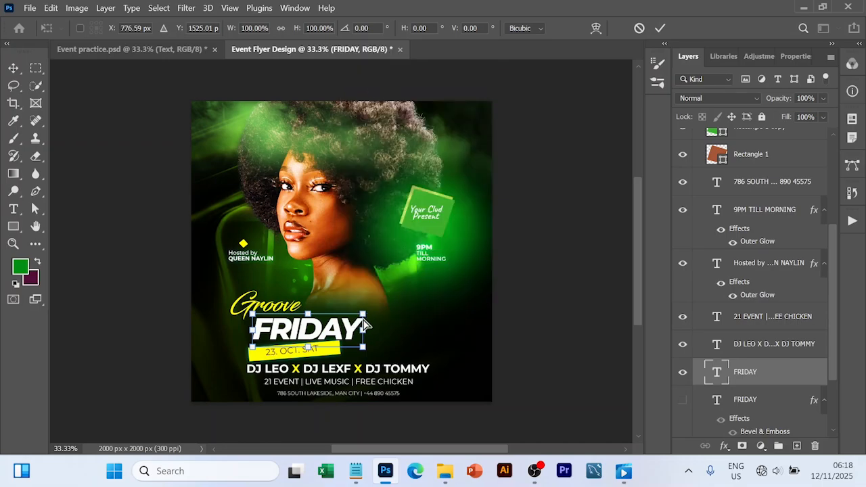
left_click_drag(363, 316, 363, 307)
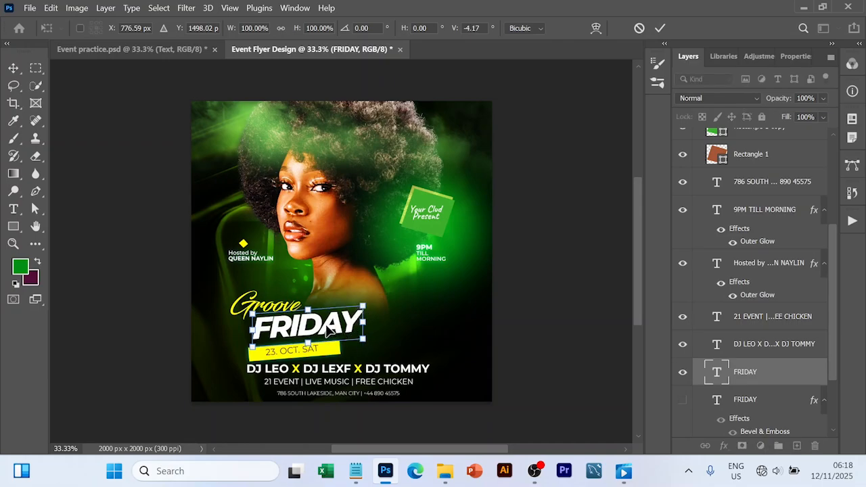
left_click_drag(331, 331, 301, 331)
left_click(660, 28)
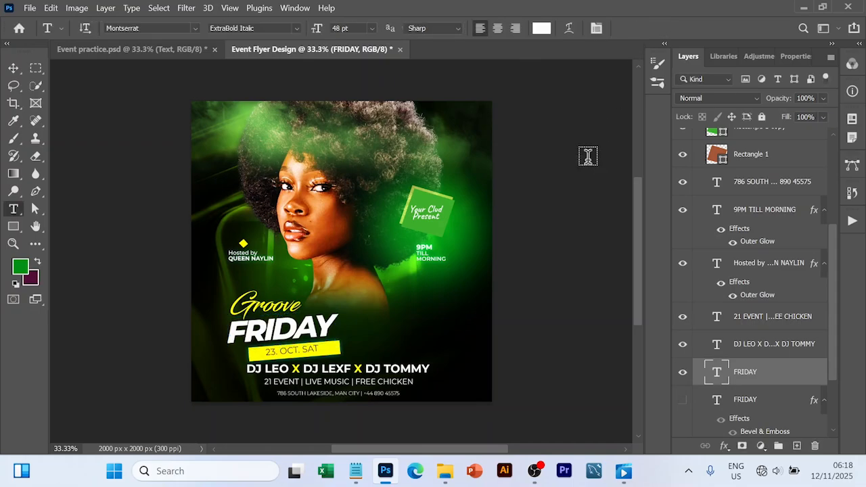
key("v")
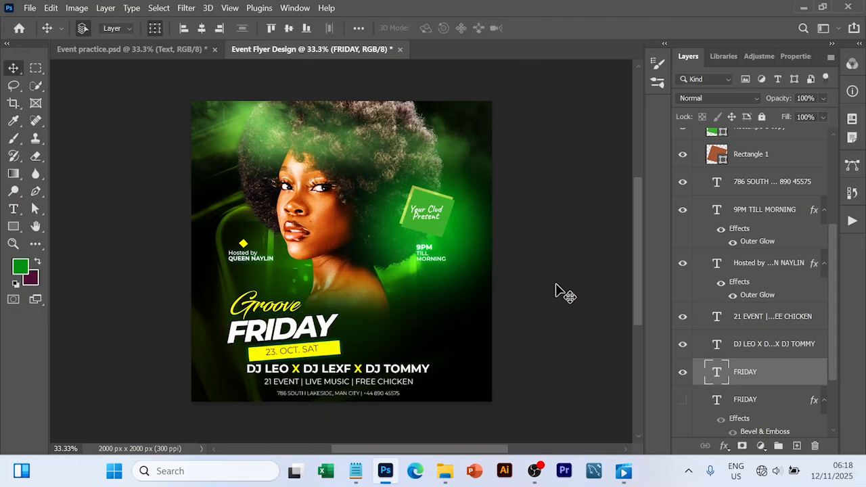
left_click(556, 284)
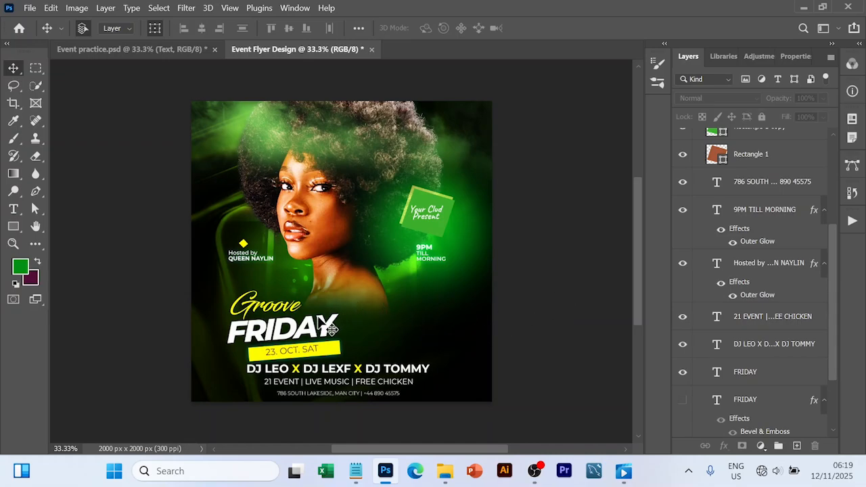
- Delete the new plain FRIDAY text and show the hidden styled FRIDAY text again
left_click(331, 332)
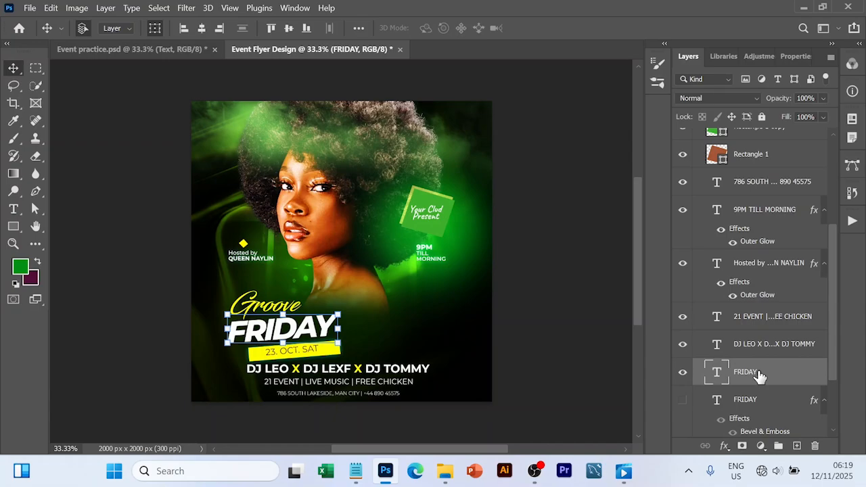
key("Delete")
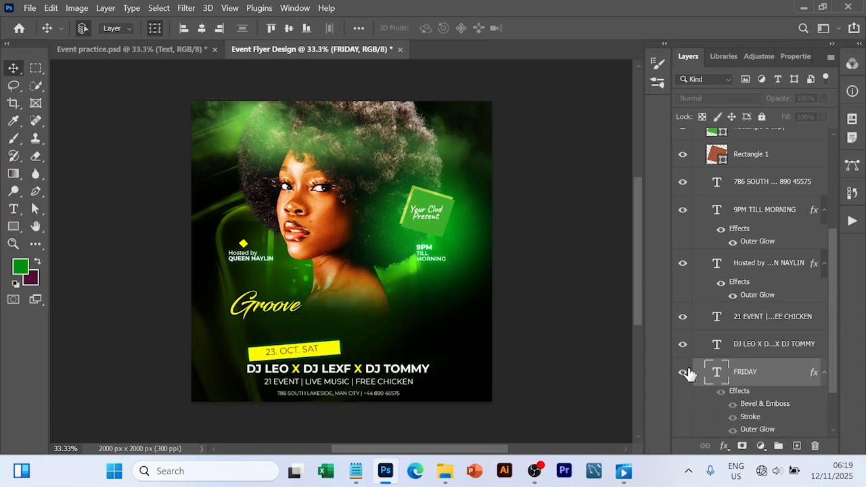
left_click(683, 372)
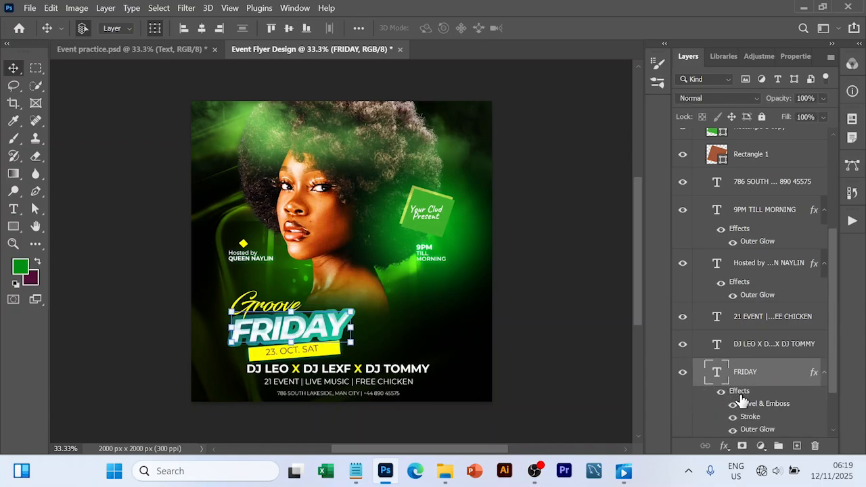
- Examine the style, technique, depth and size settings of the FRIDAY text's Bevel & Emboss effect
left_click(725, 449)
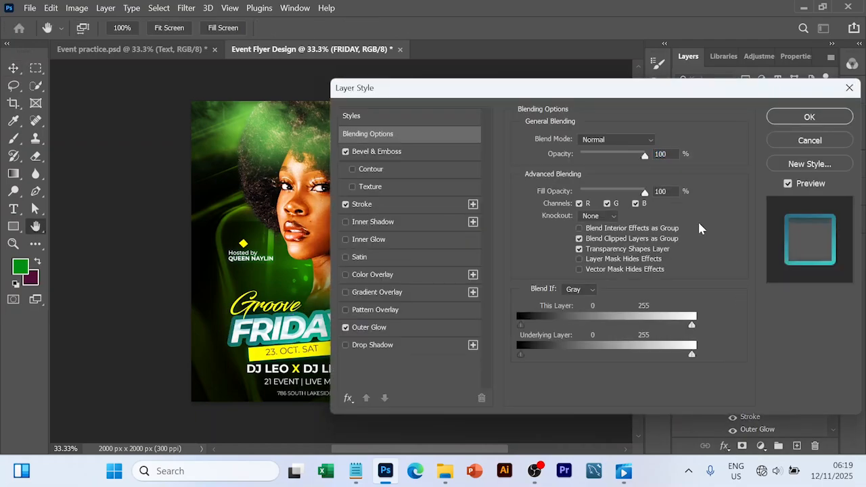
left_click(849, 89)
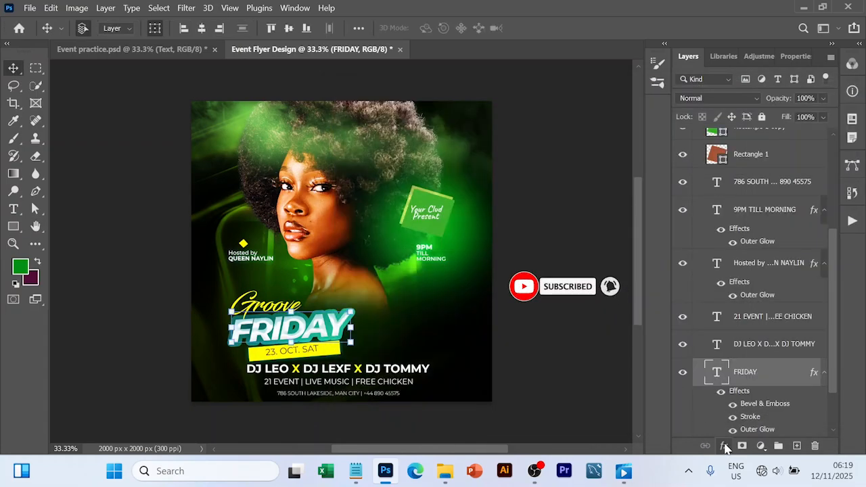
left_click(723, 446)
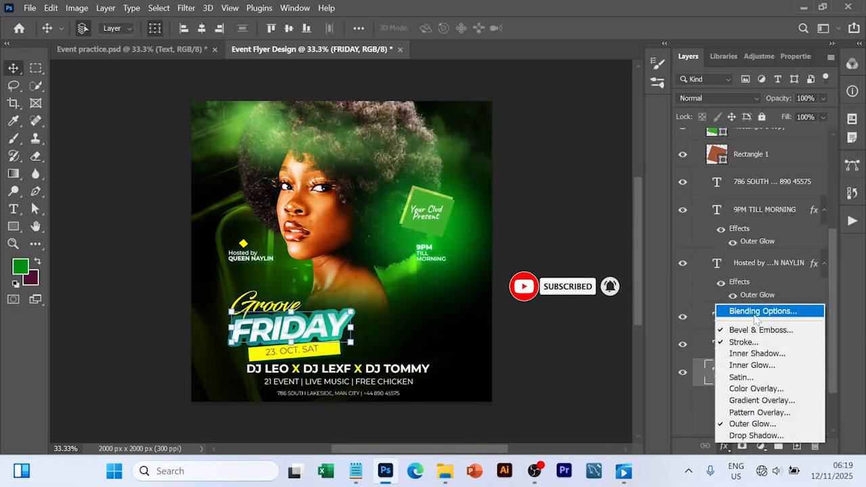
left_click(755, 314)
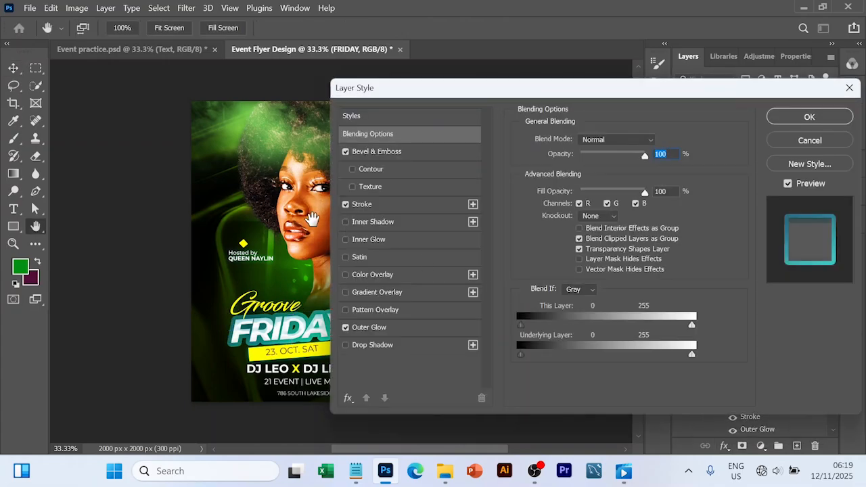
left_click(381, 154)
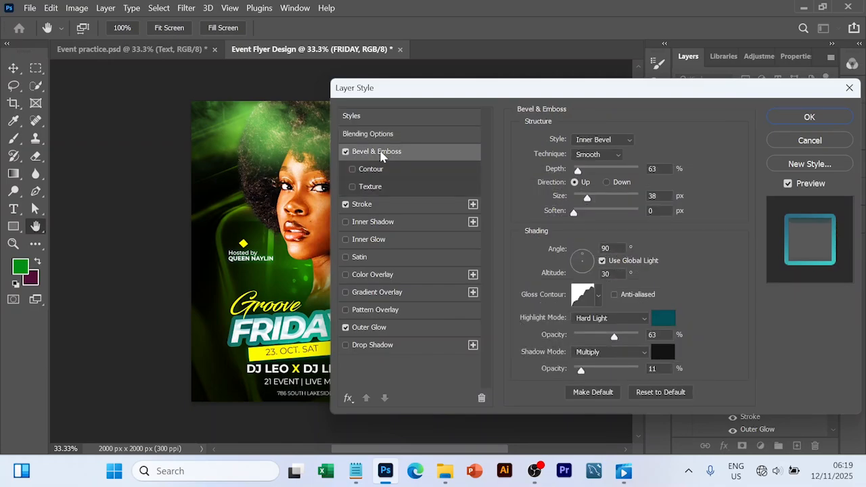
left_click(627, 139)
left_click(623, 152)
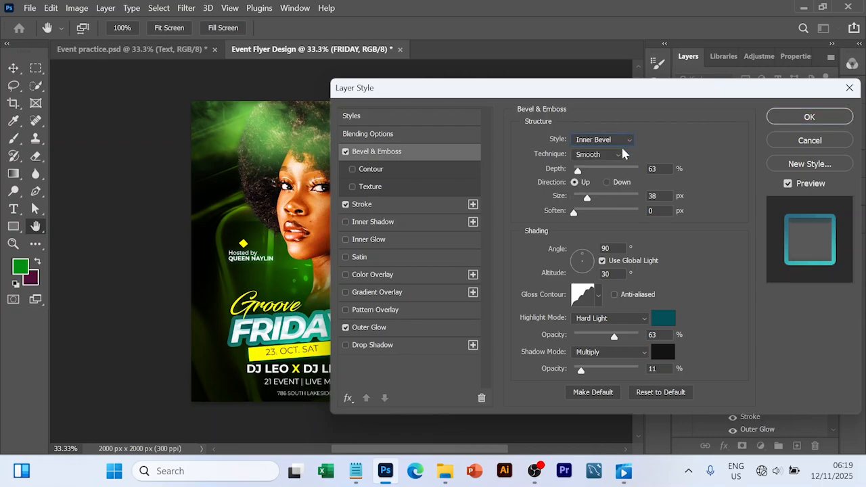
left_click(622, 155)
left_click(615, 163)
left_click(651, 169)
key("Tab")
- Examine the gloss contour, highlight mode and the highlight and shadow colors of FRIDAY's Bevel & Emboss effect
left_click(587, 299)
left_click(731, 84)
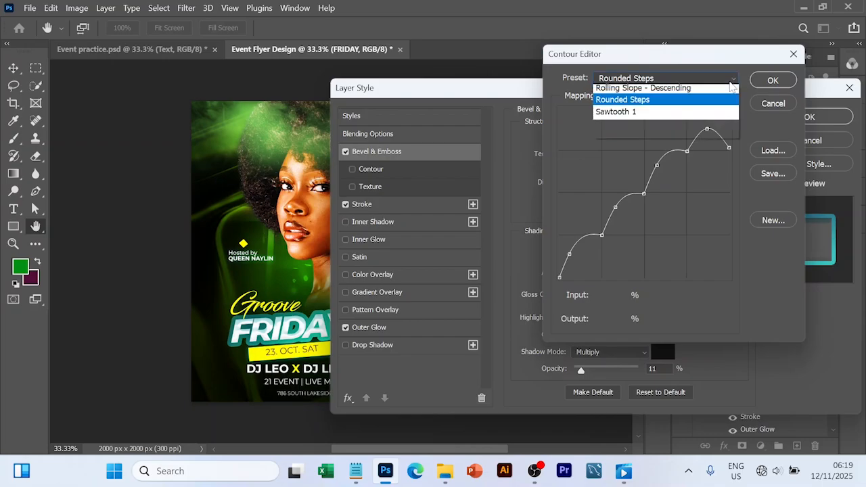
left_click(623, 255)
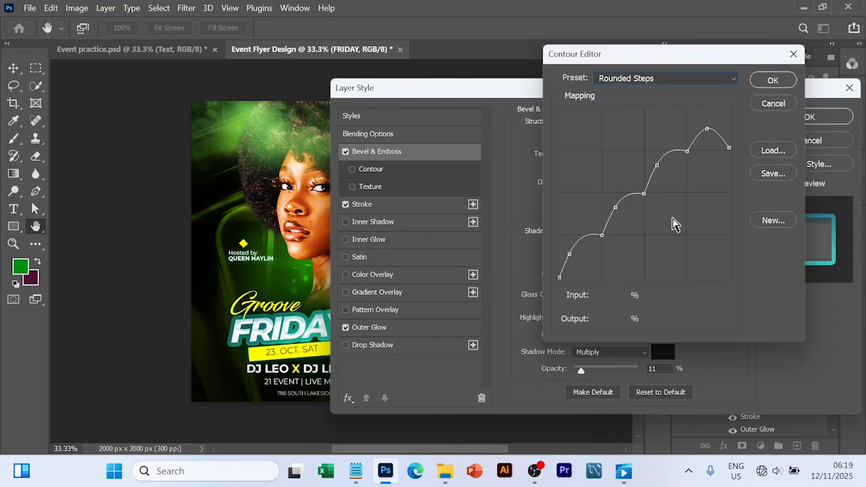
left_click(779, 81)
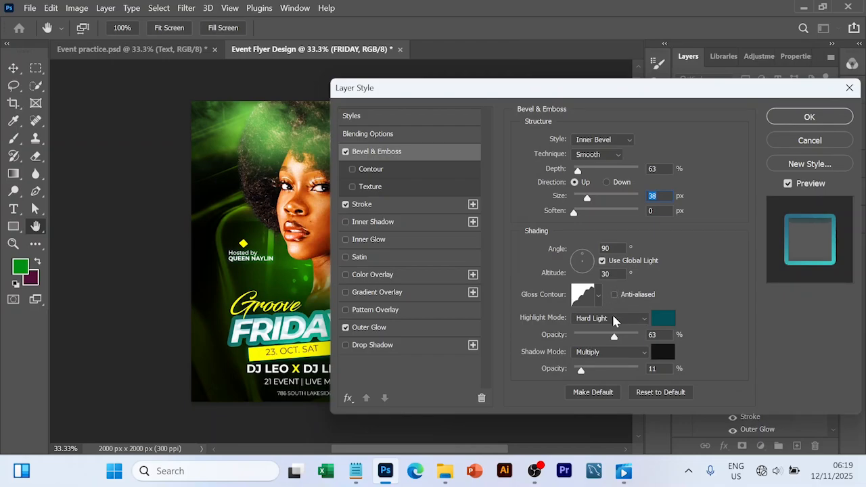
left_click(613, 316)
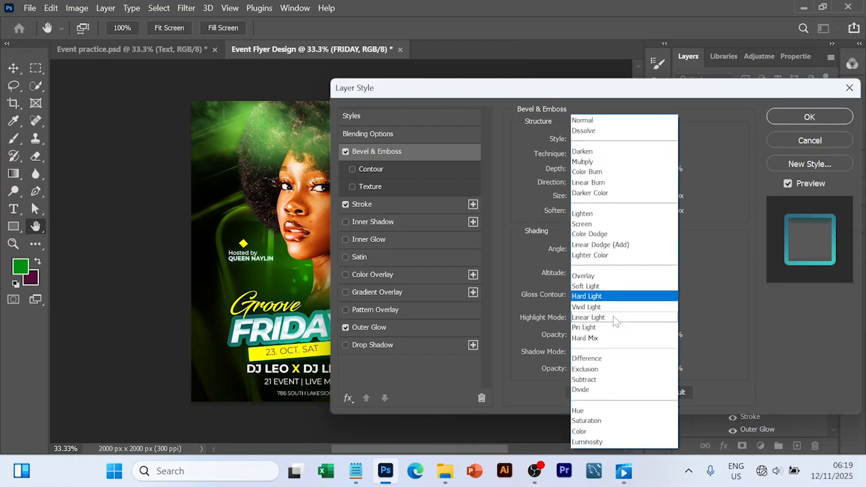
left_click(717, 296)
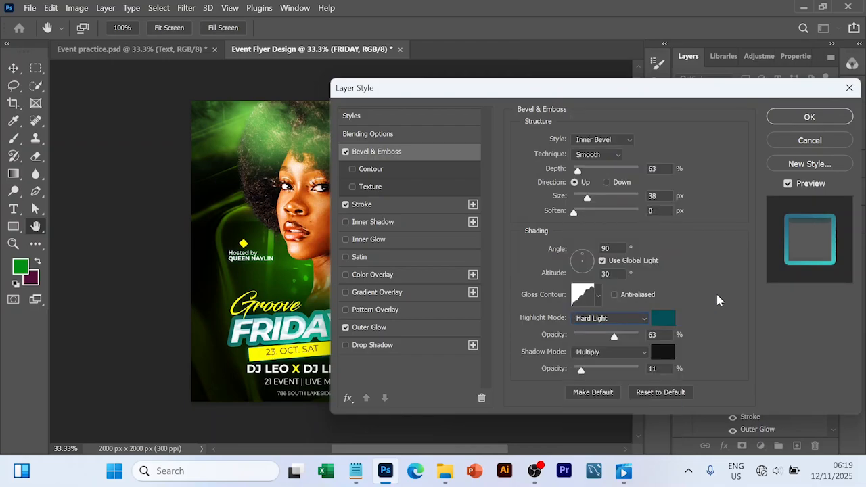
left_click(662, 317)
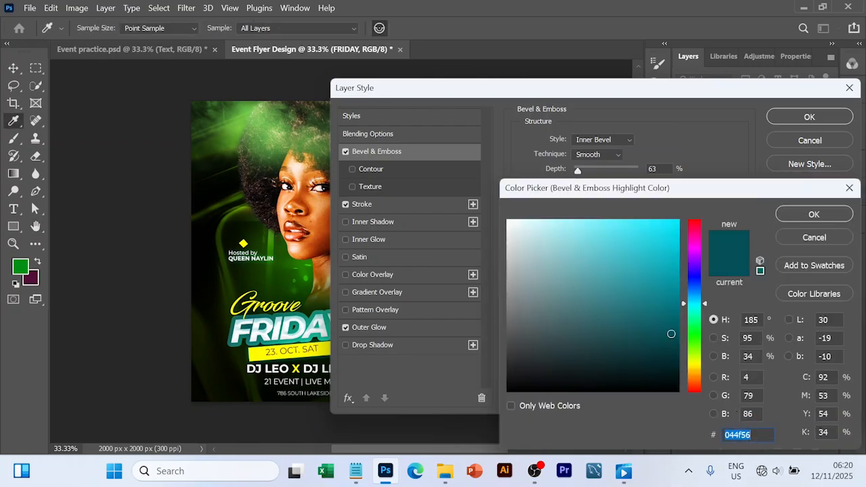
left_click(814, 214)
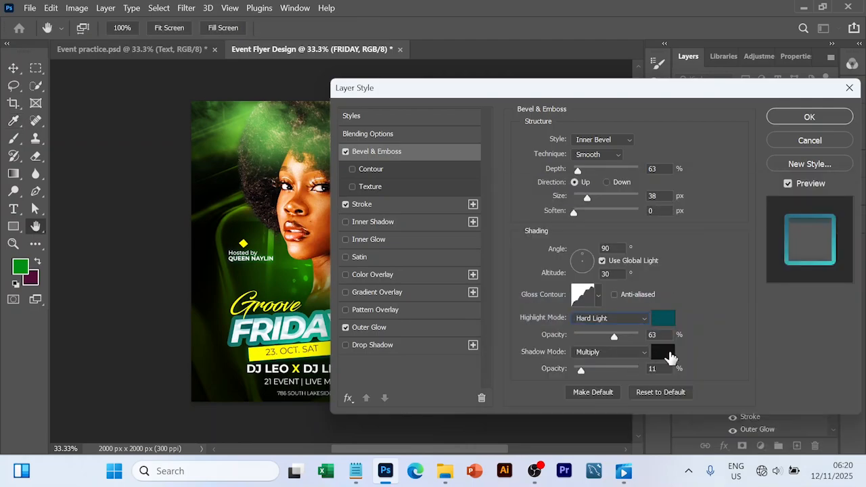
left_click(663, 352)
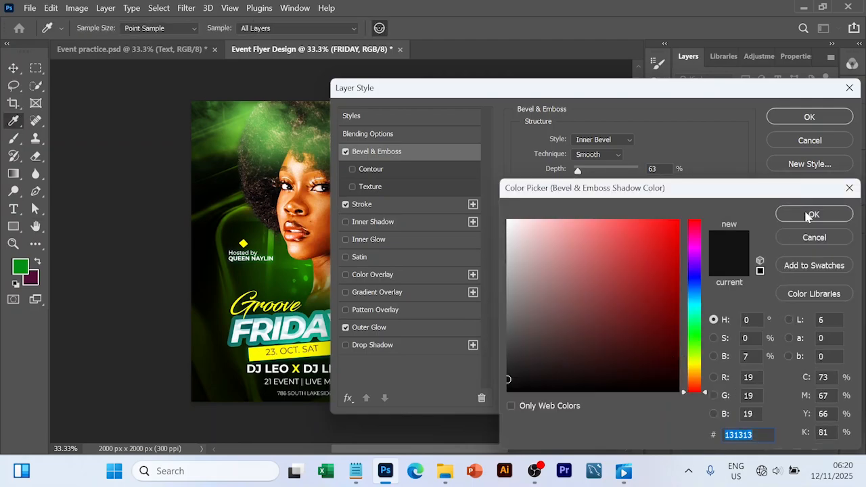
left_click(811, 214)
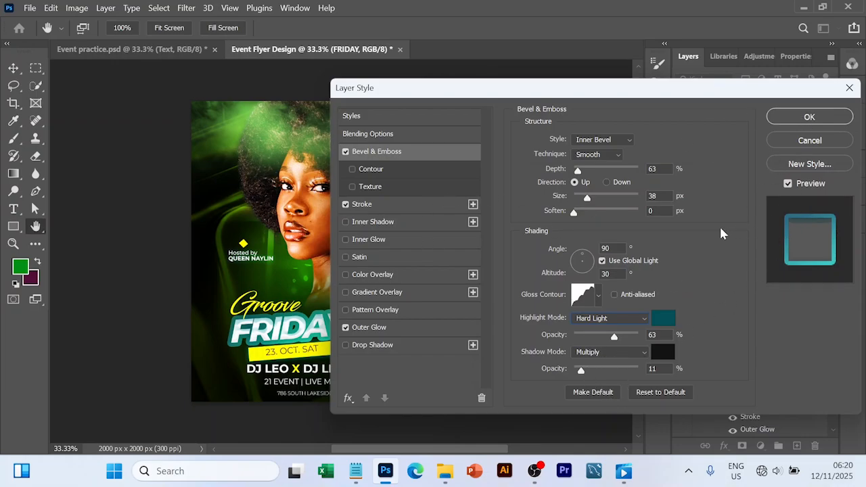
- Set the size of the FRIDAY text's stroke to 20 px, keeping Outside position and Linear Dodge (Add) blending
left_click(376, 207)
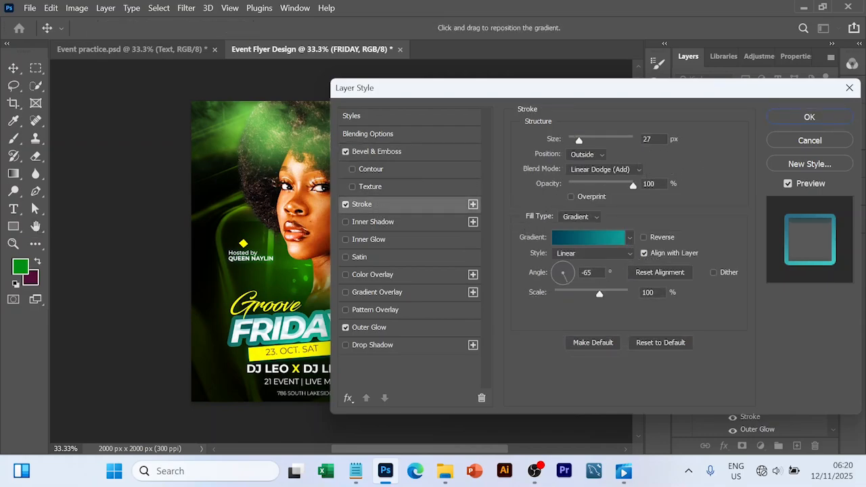
double_click(647, 139)
type("20")
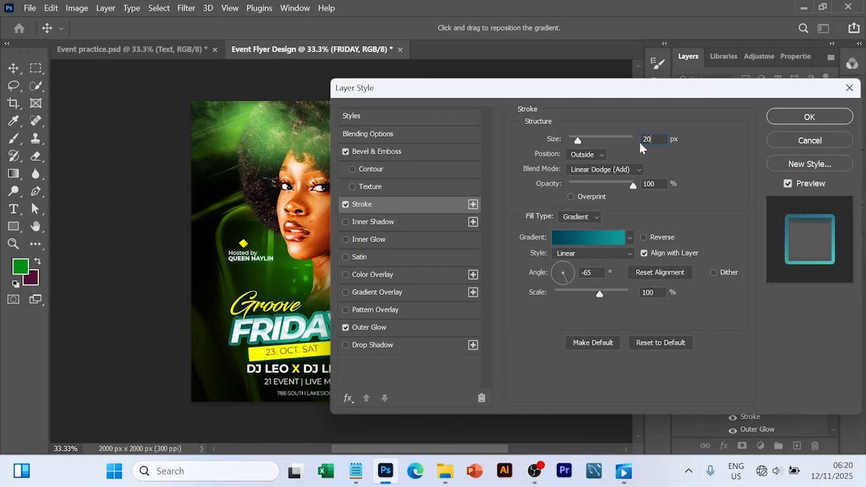
left_click(604, 158)
left_click(604, 159)
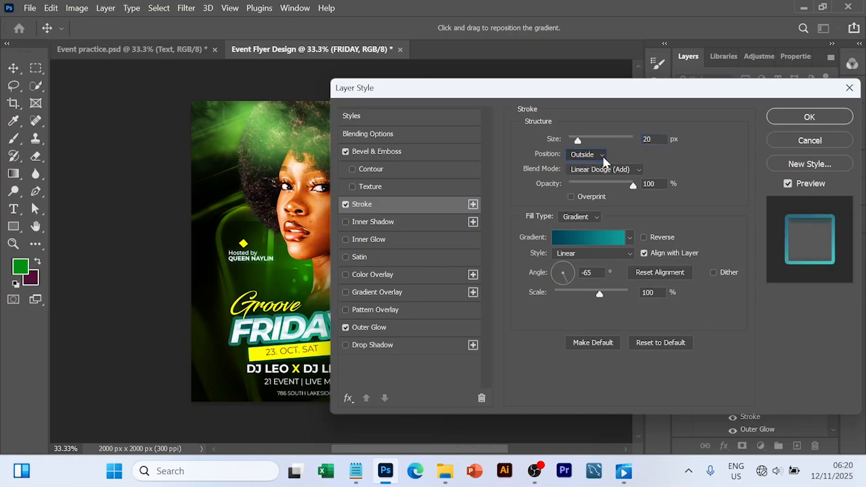
left_click(641, 173)
left_click(719, 207)
- Examine both color stops of the FRIDAY stroke's gradient and apply the layer style changes
left_click(557, 241)
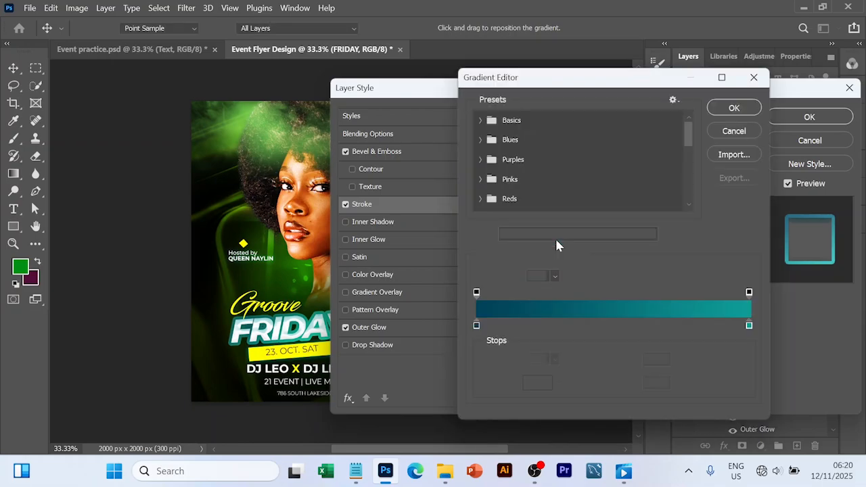
left_click(476, 327)
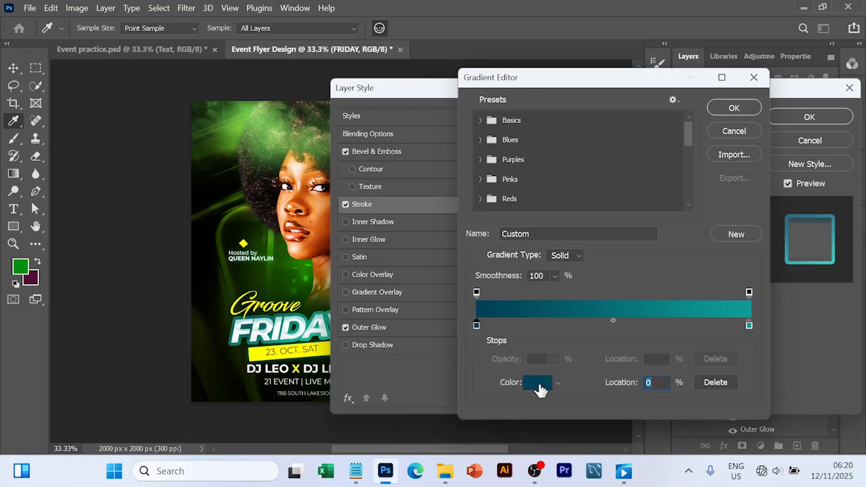
left_click(540, 387)
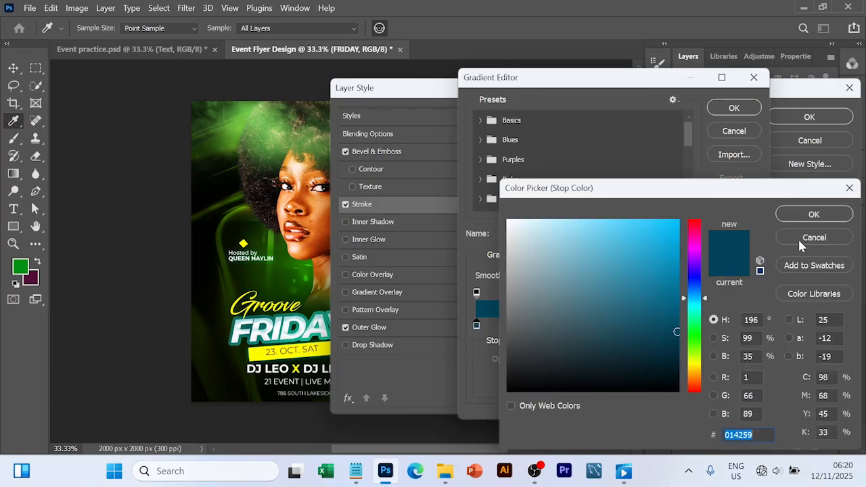
left_click(803, 240)
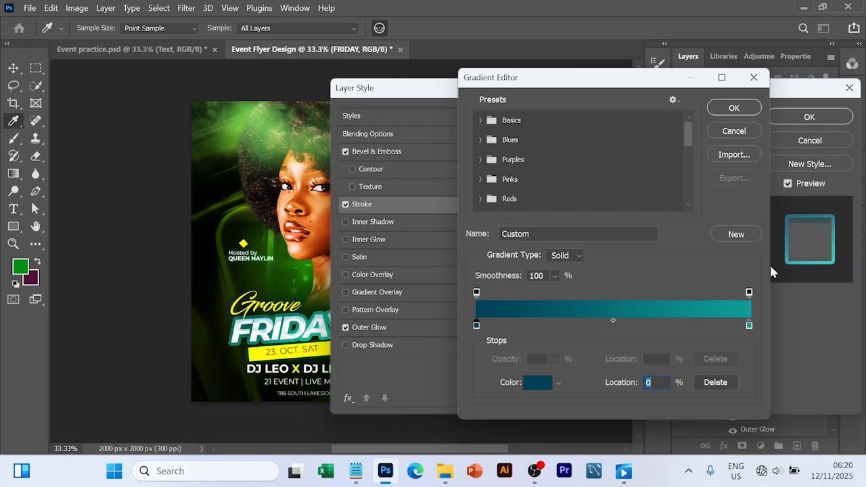
left_click(749, 327)
left_click(532, 386)
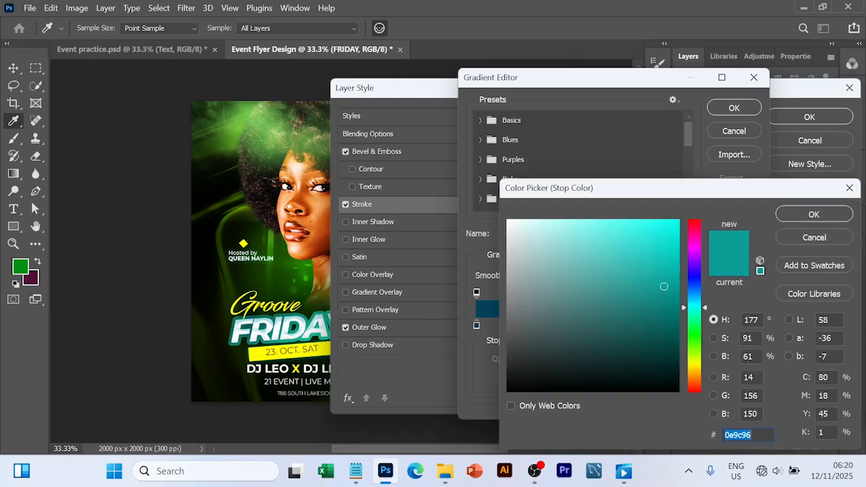
left_click(815, 239)
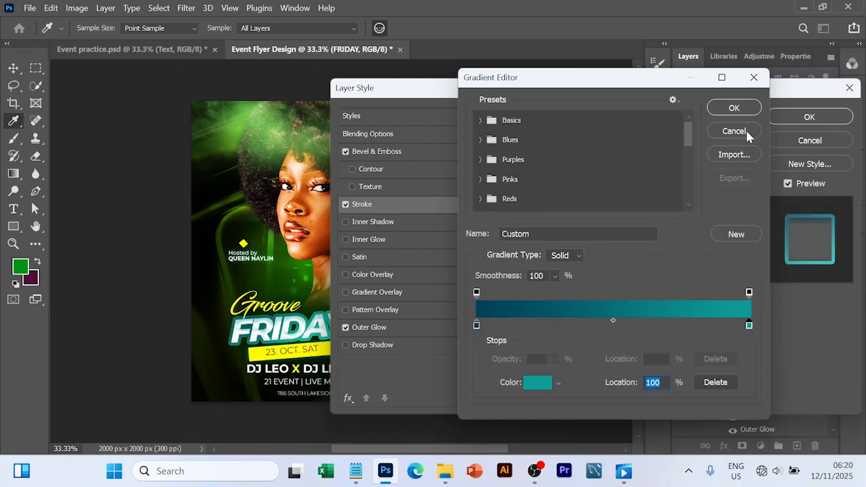
left_click(745, 129)
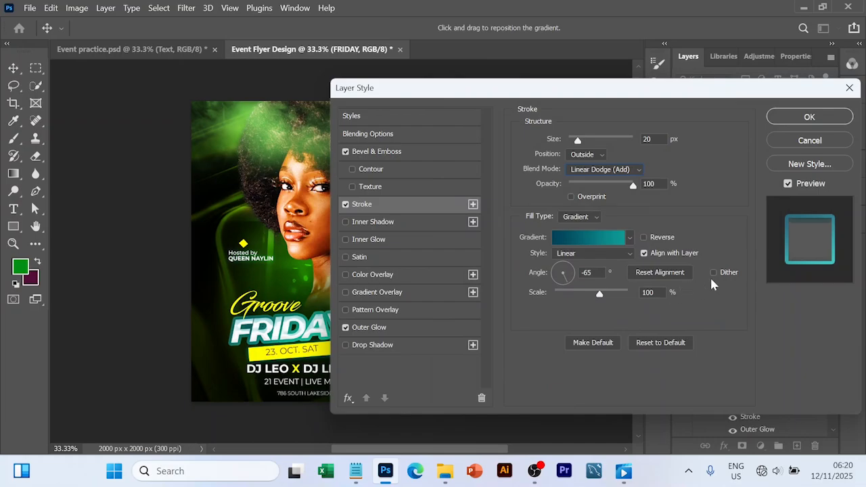
left_click(809, 117)
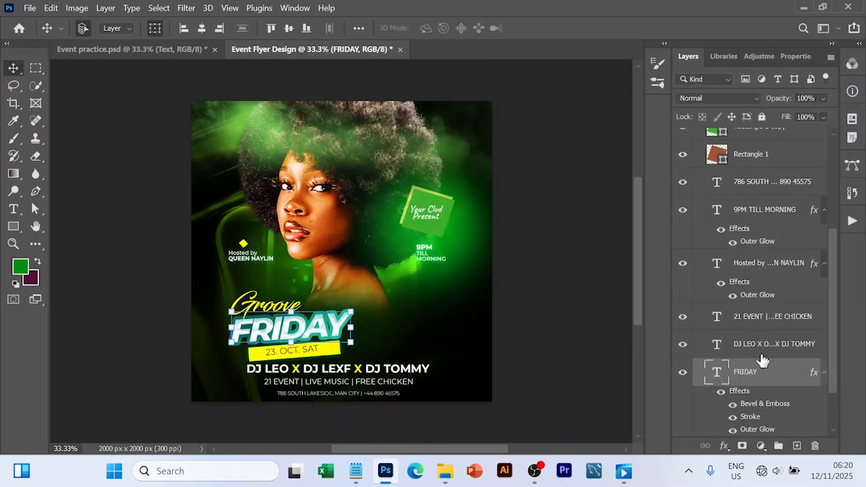
- Examine the blend mode, opacity, size and color of the FRIDAY text's Outer Glow
double_click(756, 431)
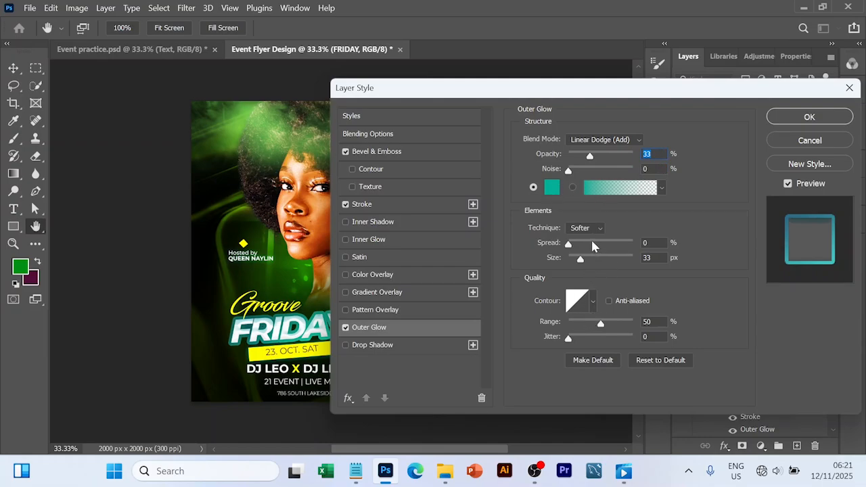
left_click(551, 187)
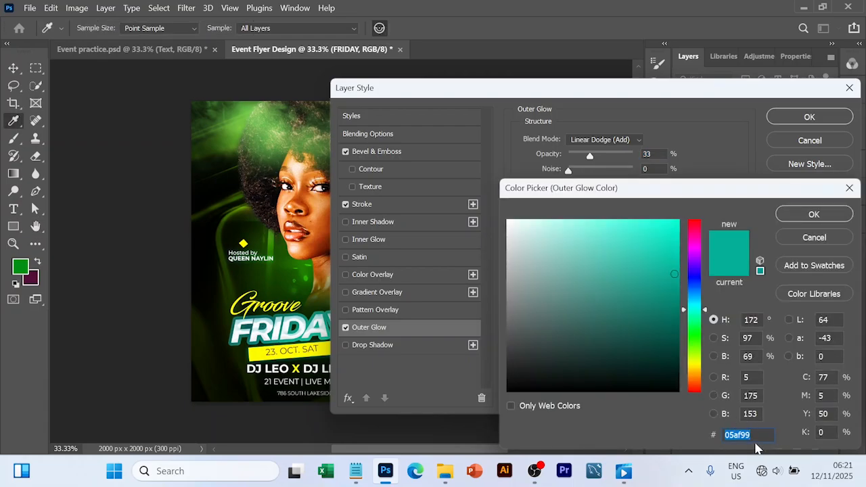
left_click(824, 234)
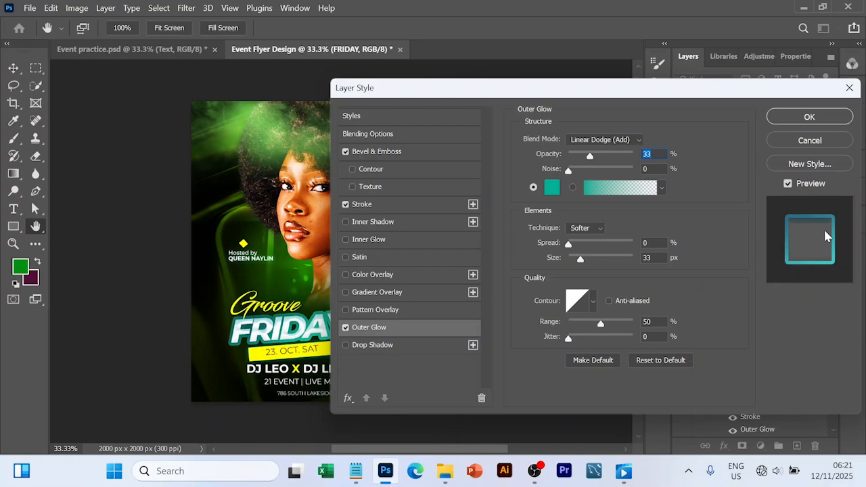
left_click(822, 121)
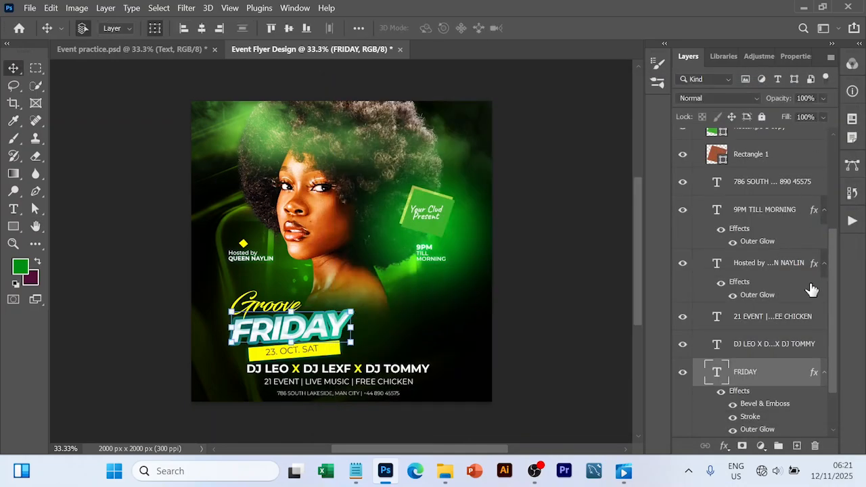
- Examine the Outer Glow settings of the "Hosted by" text, then deselect it
left_click(748, 265)
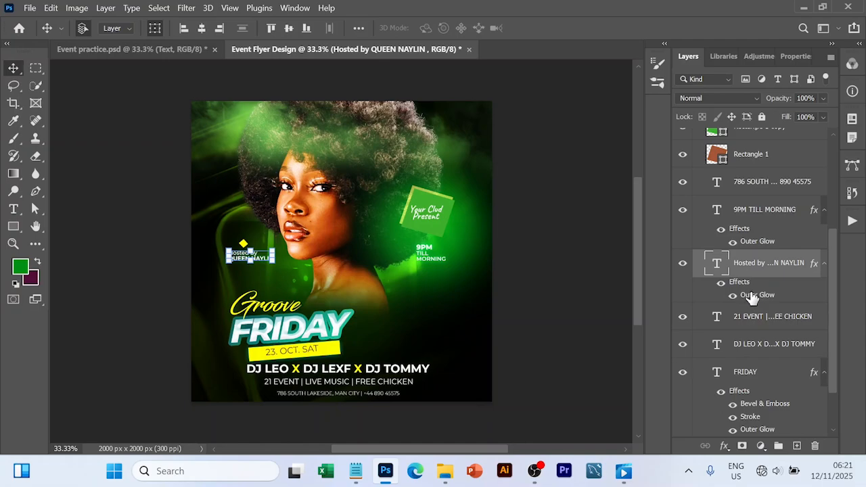
double_click(753, 298)
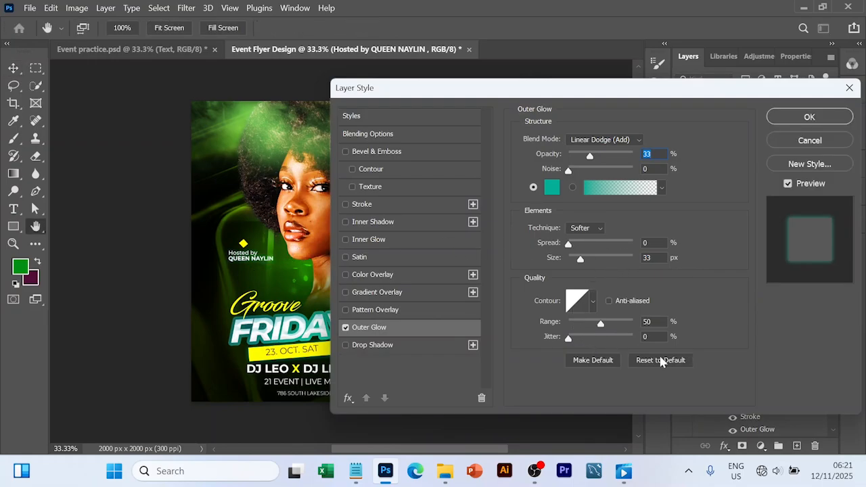
left_click(810, 117)
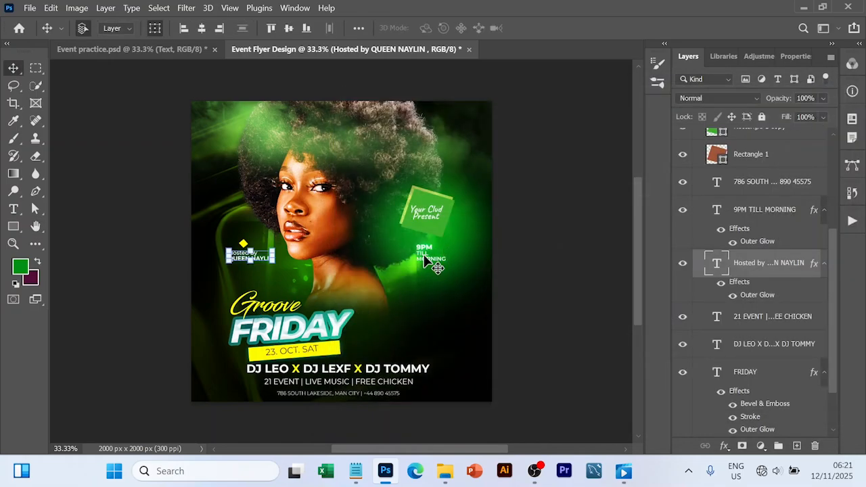
left_click(541, 234)
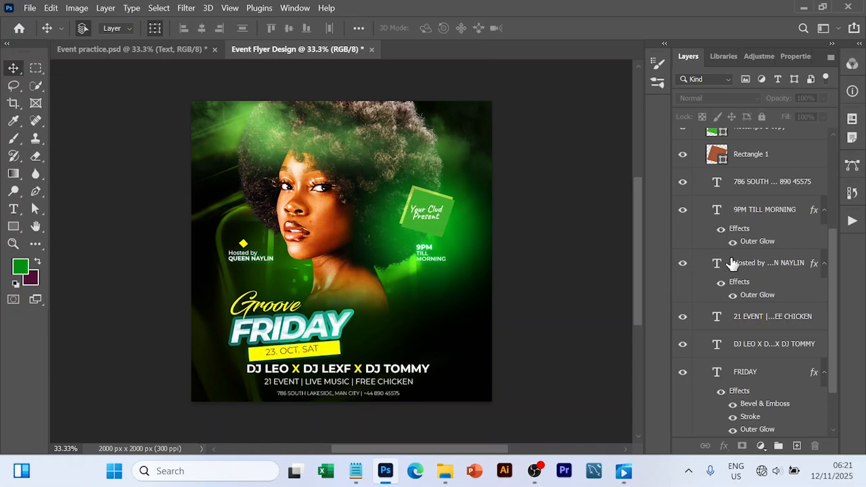
scroll(731, 261, "up", 3)
scroll(730, 262, "up", 2)
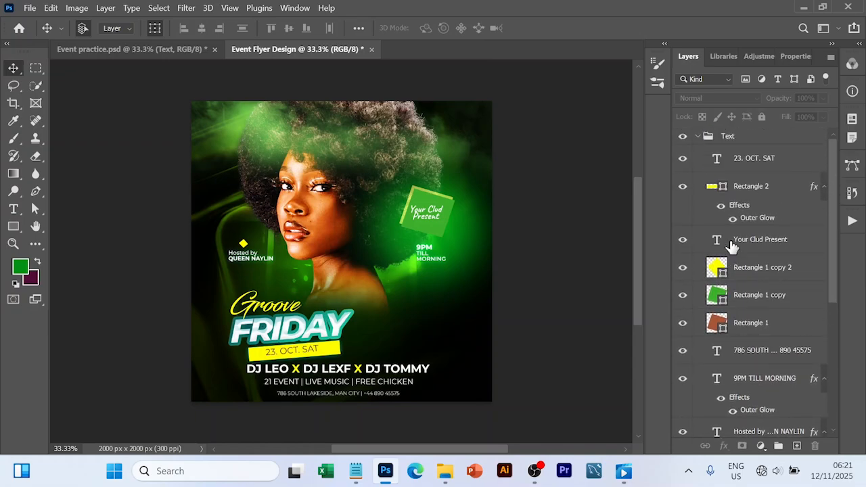
- Collapse the Text group and stamp all visible layers into a new merged layer above it
left_click(698, 136)
left_click(725, 138)
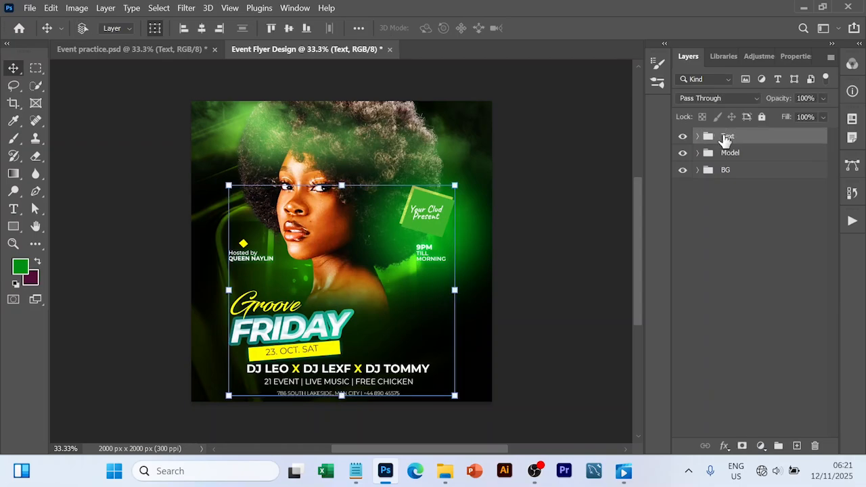
key("ctrl+alt+shift+e")
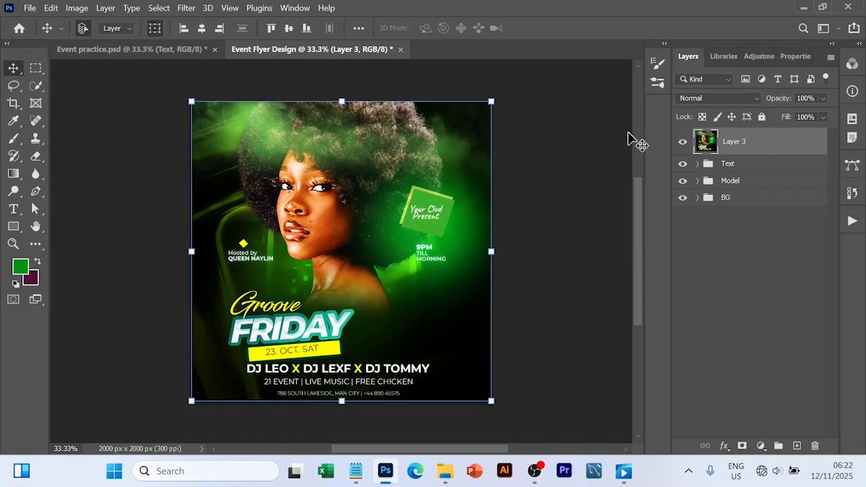
- Start a Color Balance adjustment on the merged layer and shift its midtones toward green by +9
left_click(77, 8)
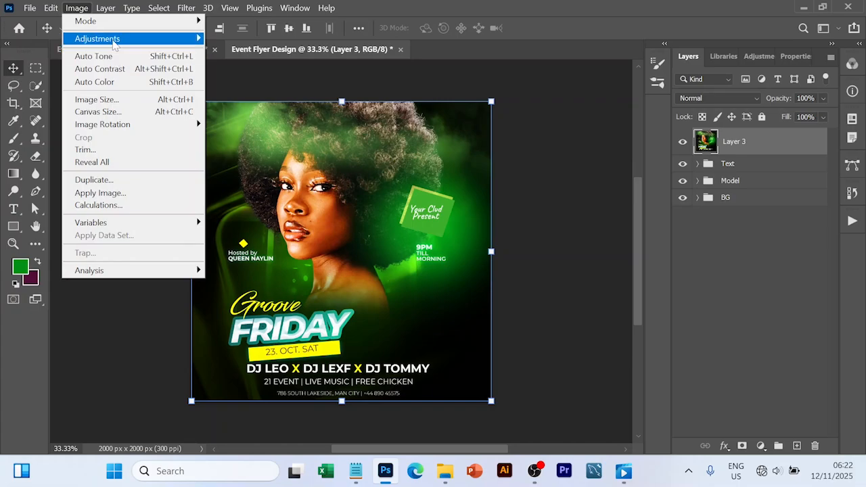
mouse_move(115, 44)
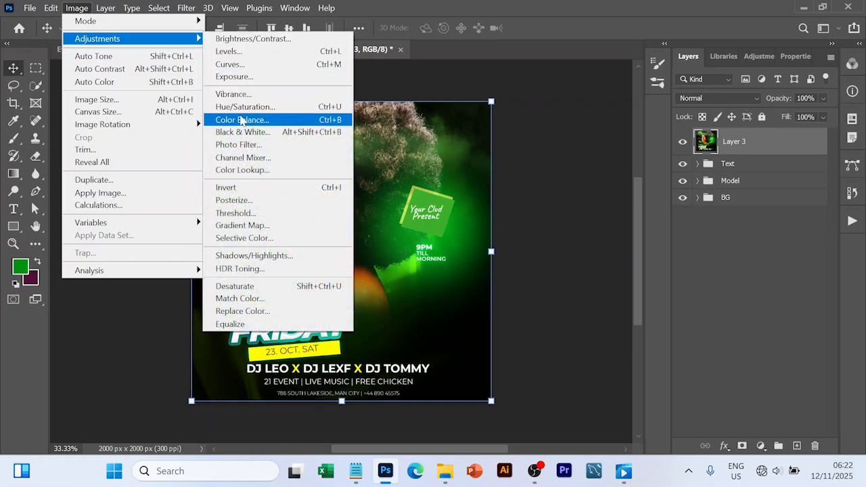
left_click(241, 120)
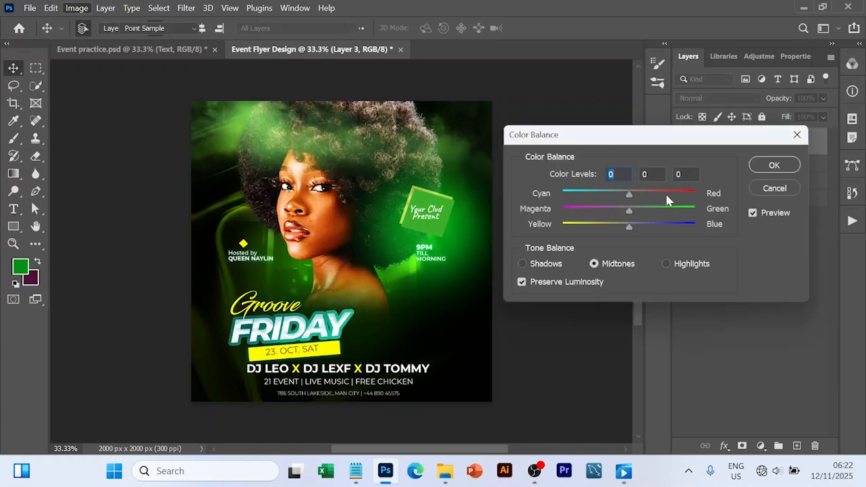
left_click_drag(628, 213, 636, 215)
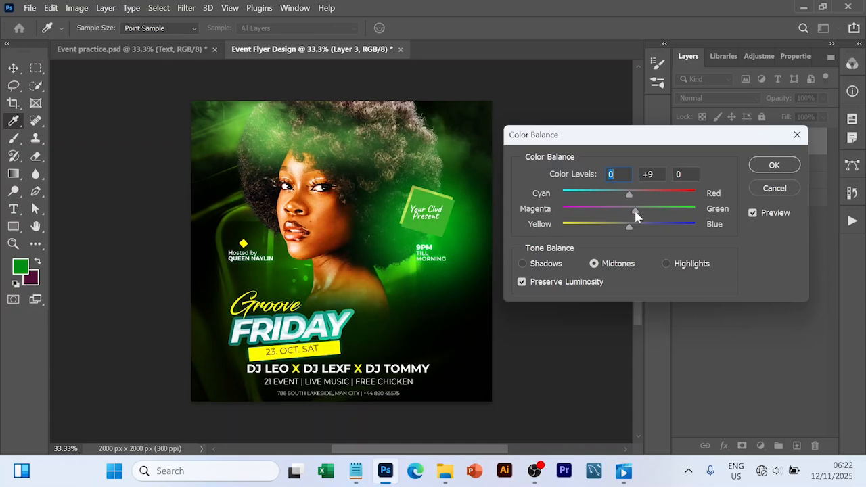
key("Tab")
- Set the shadows' Magenta–Green level to +4, fine-tune that level for highlights and midtones, and apply the Color Balance
left_click(522, 263)
left_click_drag(631, 209, 632, 209)
left_click(667, 265)
left_click_drag(630, 213, 630, 213)
left_click(595, 265)
left_click_drag(632, 211, 632, 213)
left_click(524, 265)
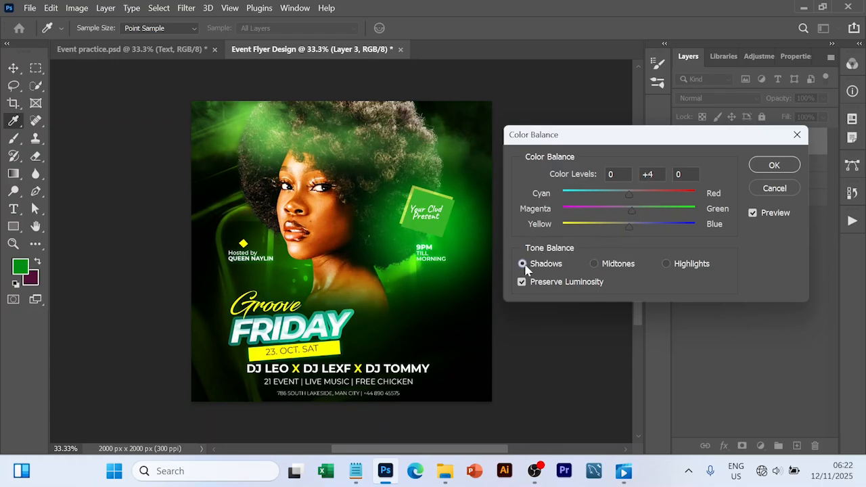
key("v")
left_click(773, 167)
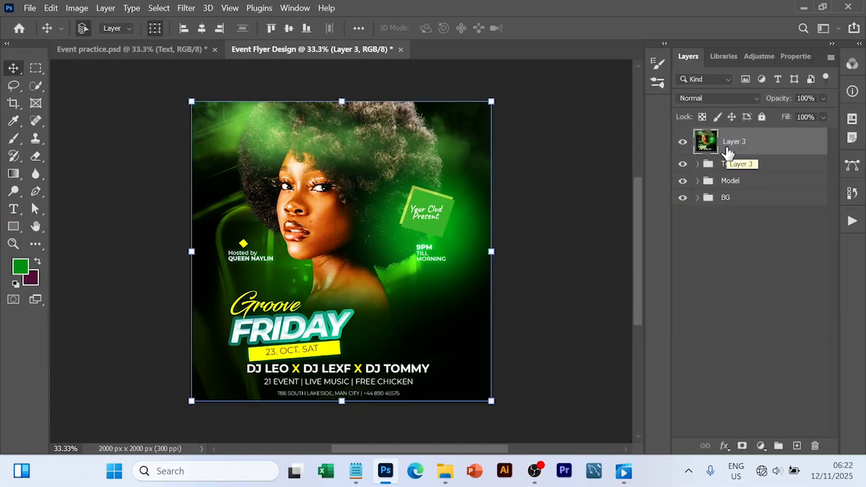
- Duplicate the color-balanced merged layer, set the copy's blend mode to Soft Light, and deselect it
key("ctrl+j")
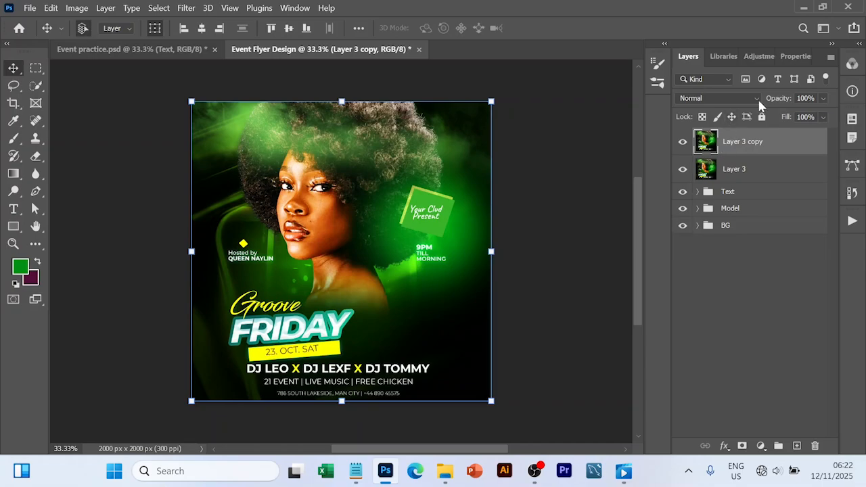
left_click(755, 98)
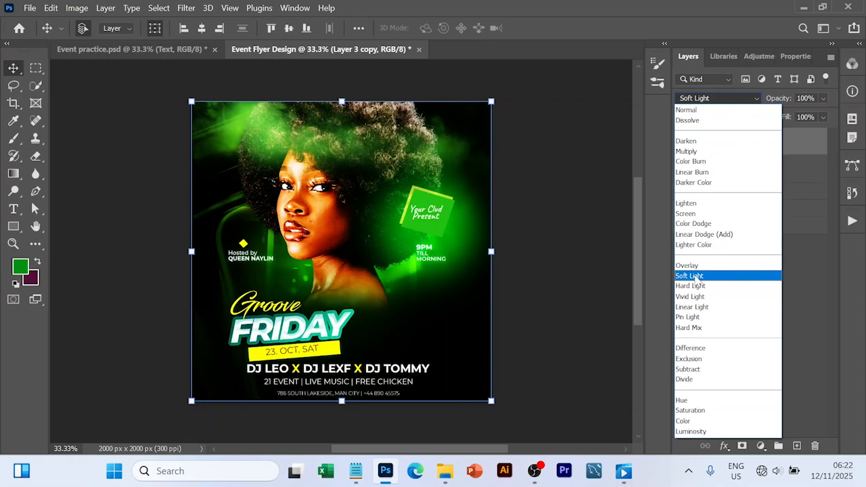
left_click(697, 276)
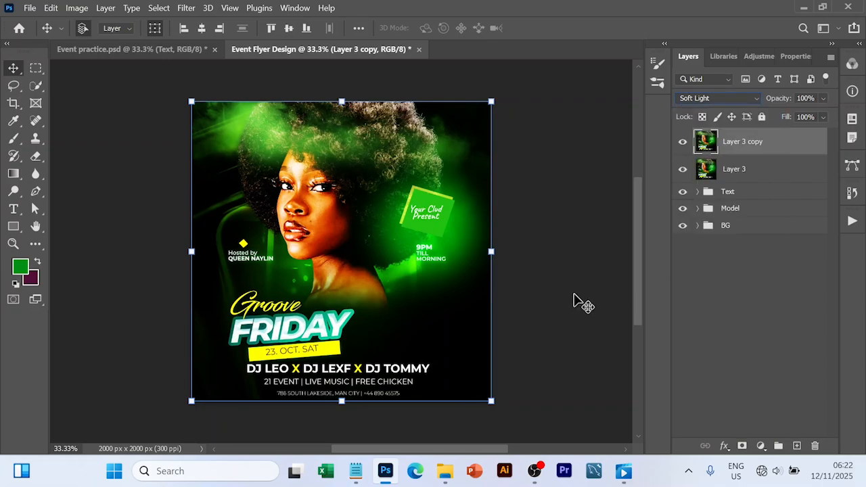
left_click(574, 301)
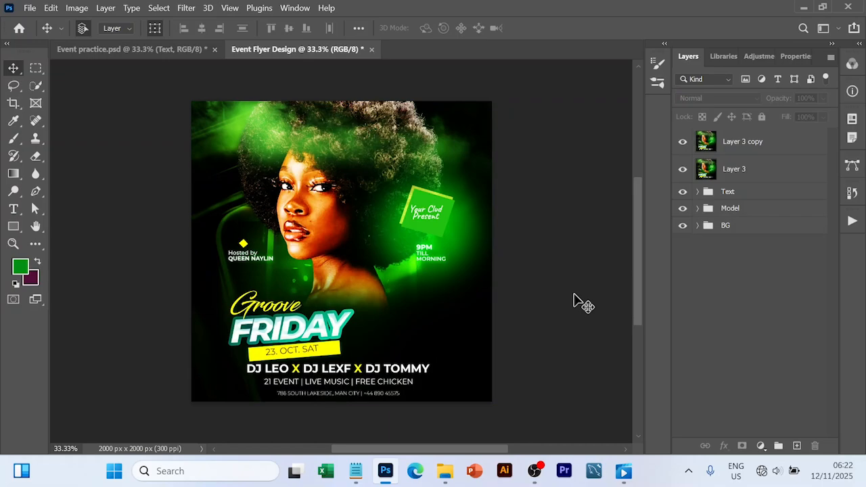